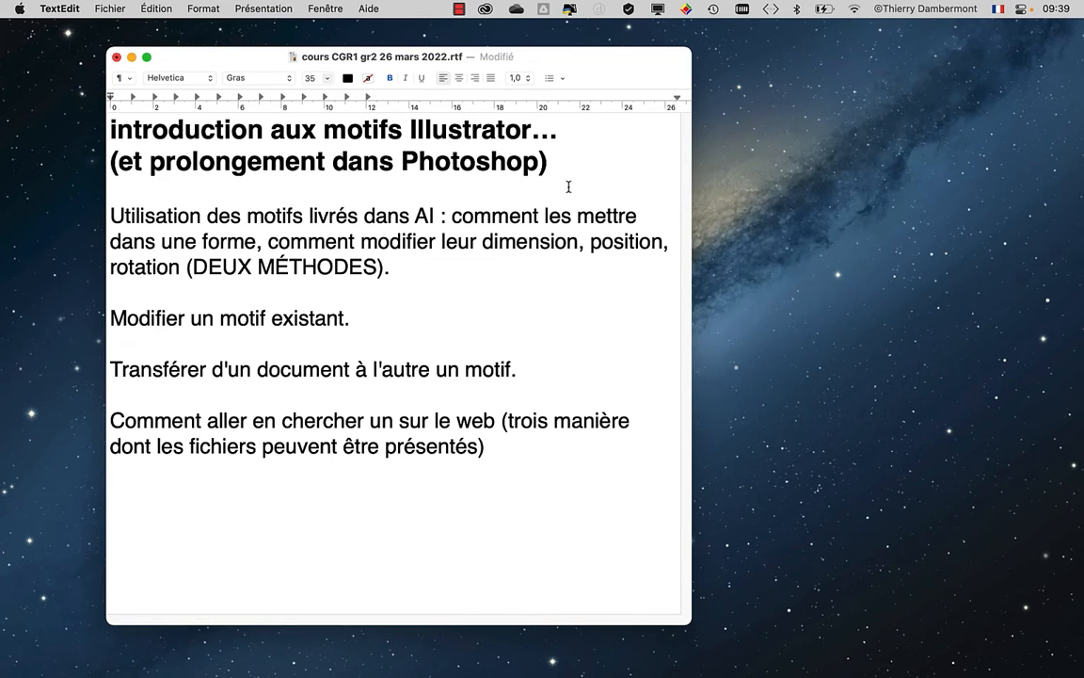
- Add the line "Comment faire son propre motif dans AI." as a new paragraph at the end of the course outline
left_click(511, 448)
key("Return")
type("Comment fairte")
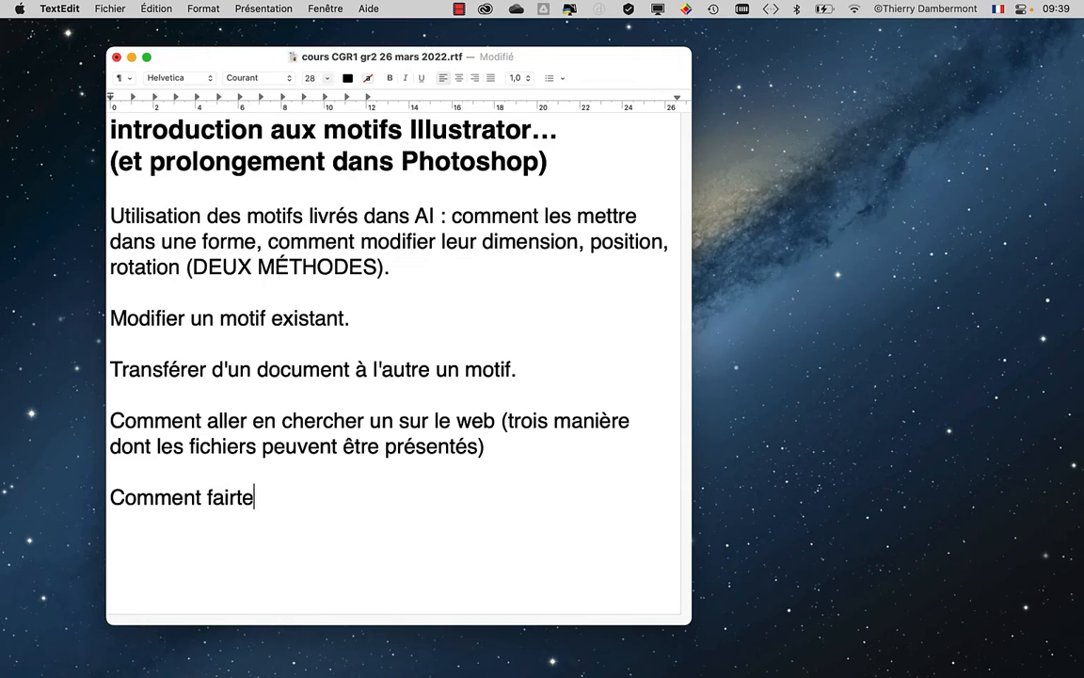
key("BackSpace")
key("BackSpace")
type("e son")
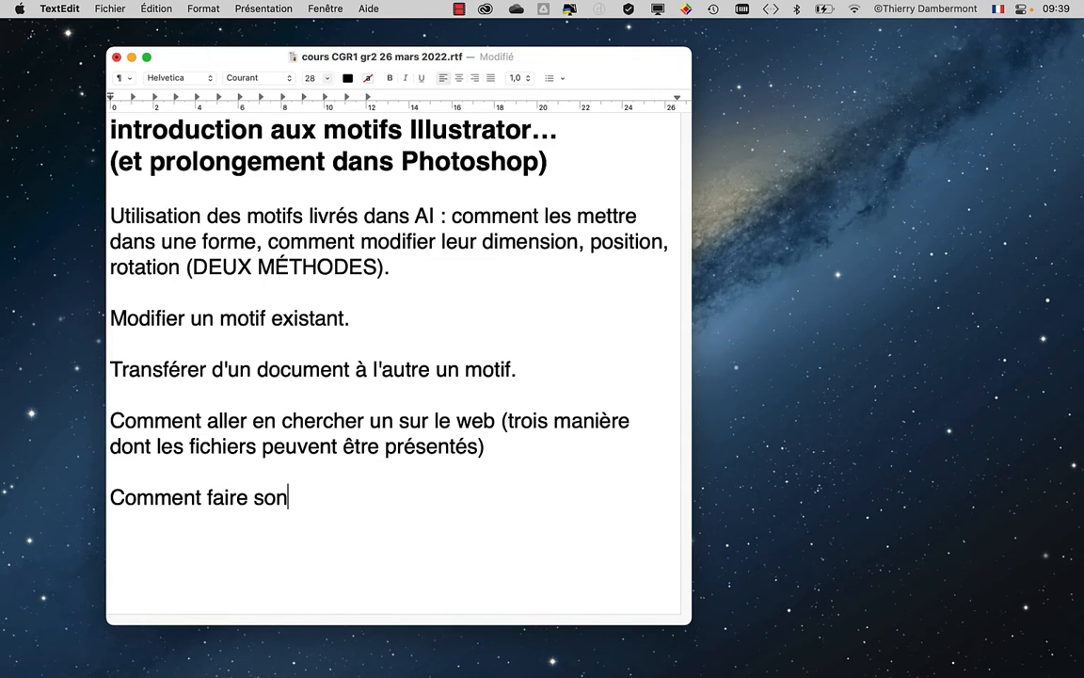
type(" propre motif ")
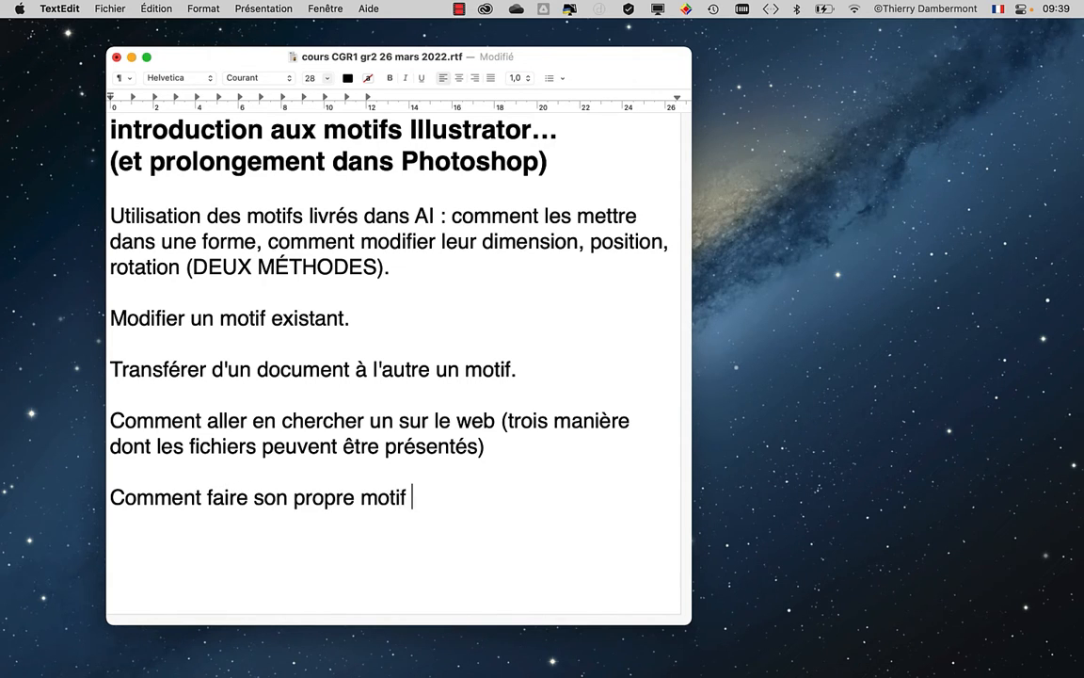
type("dans AI")
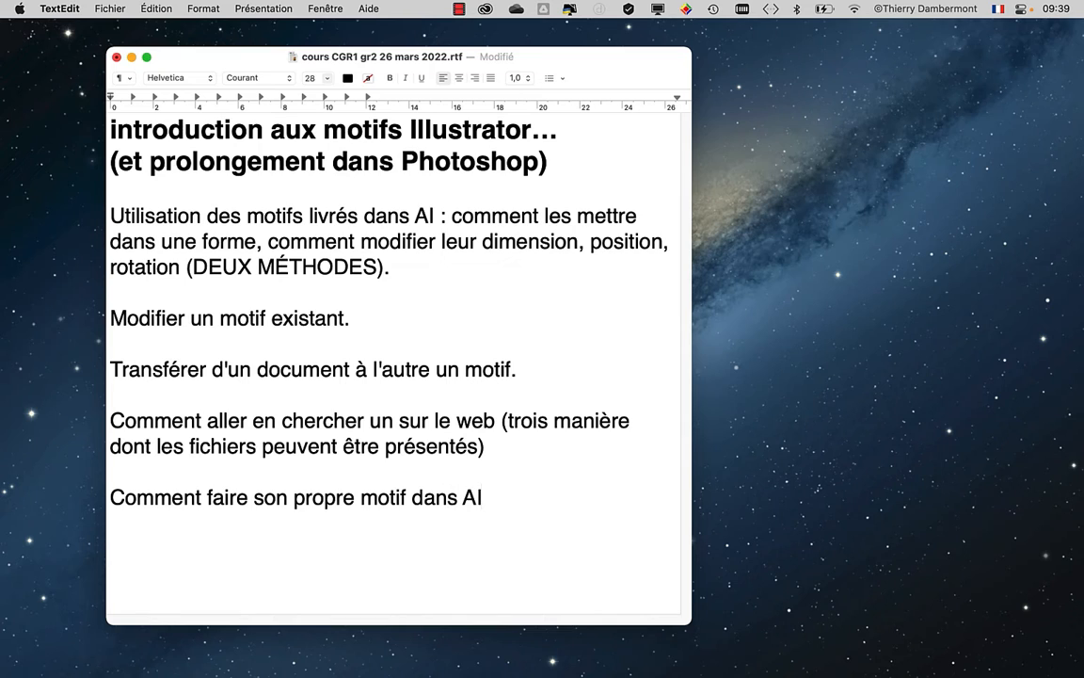
type(".")
left_click_drag(112, 215, 456, 310)
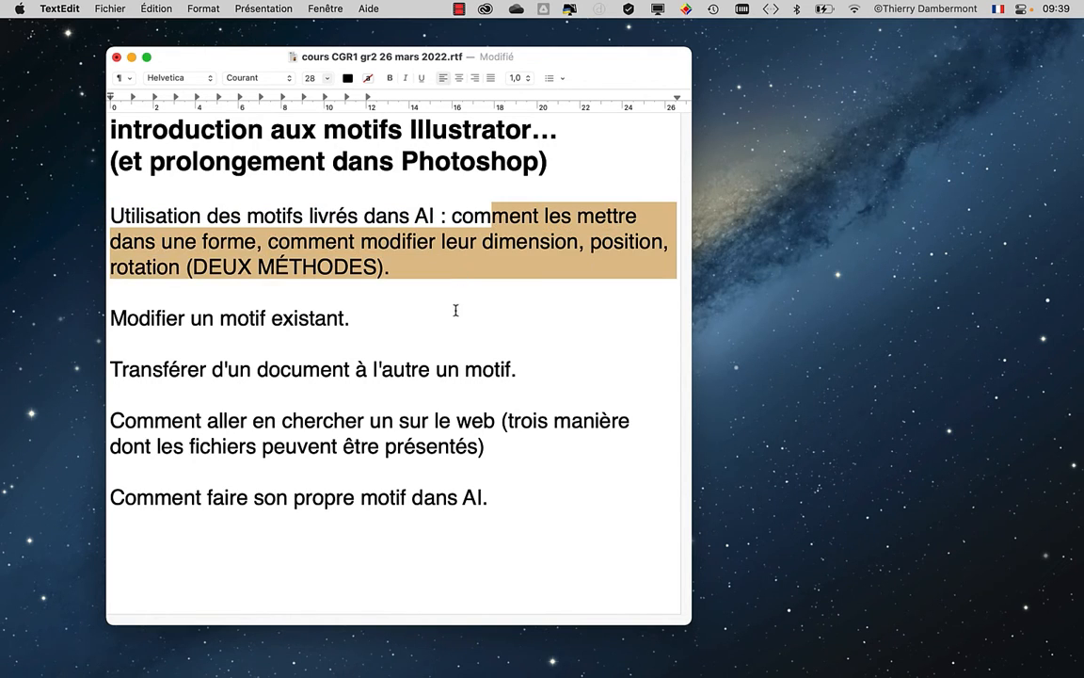
key("Right")
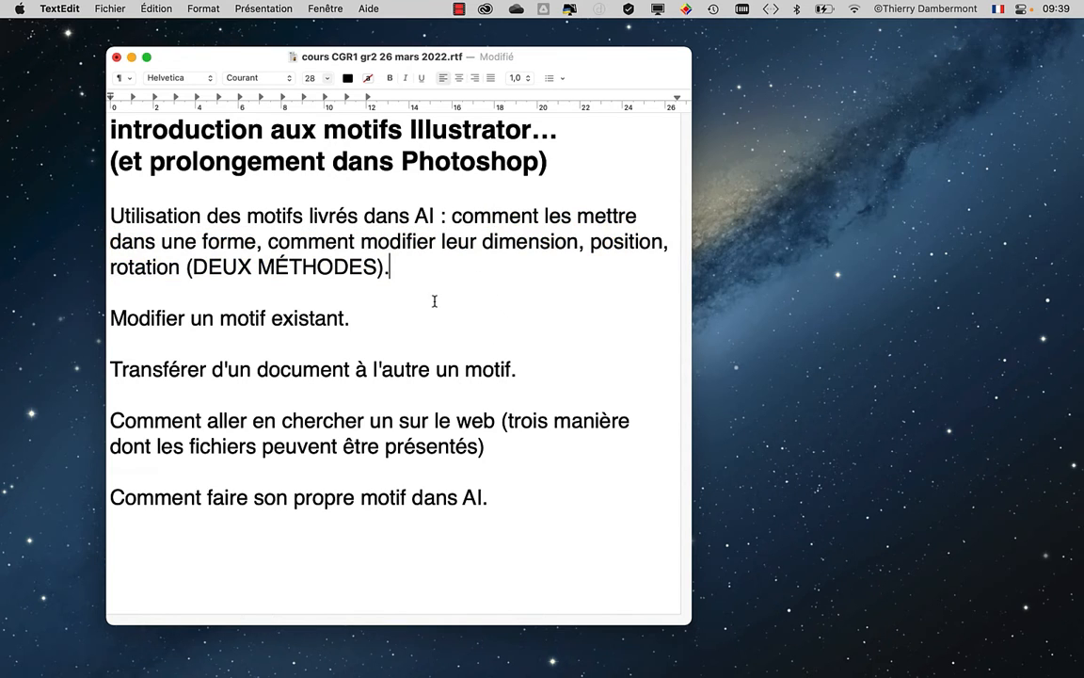
- Switch to Adobe Illustrator 2022 and hide all other applications
key("super+Tab")
key("super+Tab")
key("super+Tab")
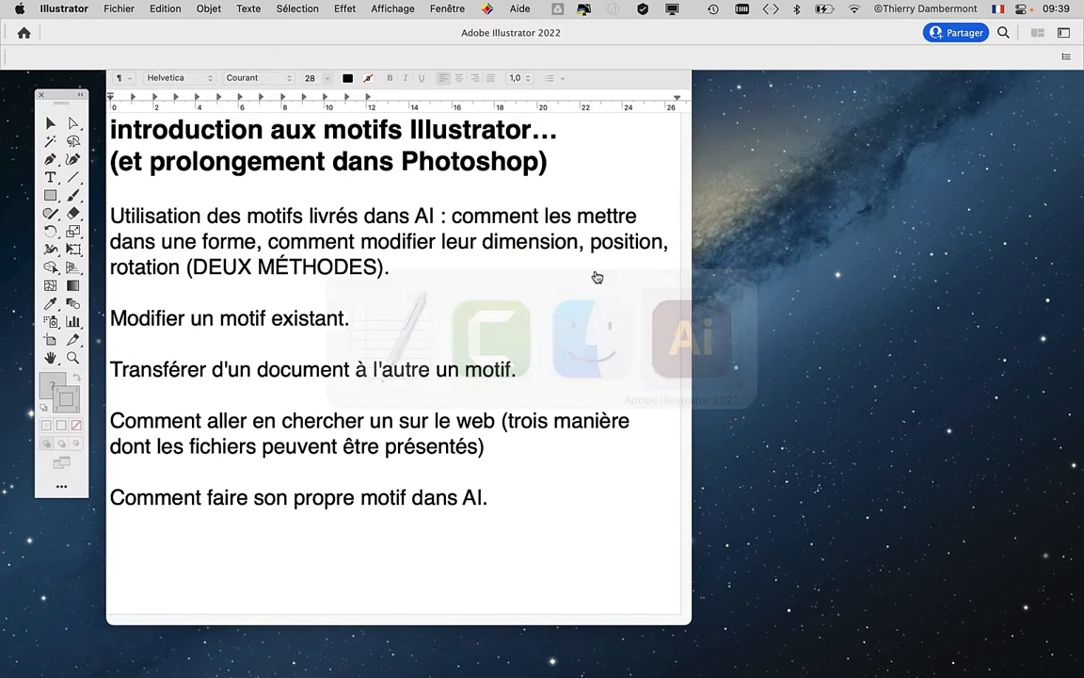
key("alt+super+h")
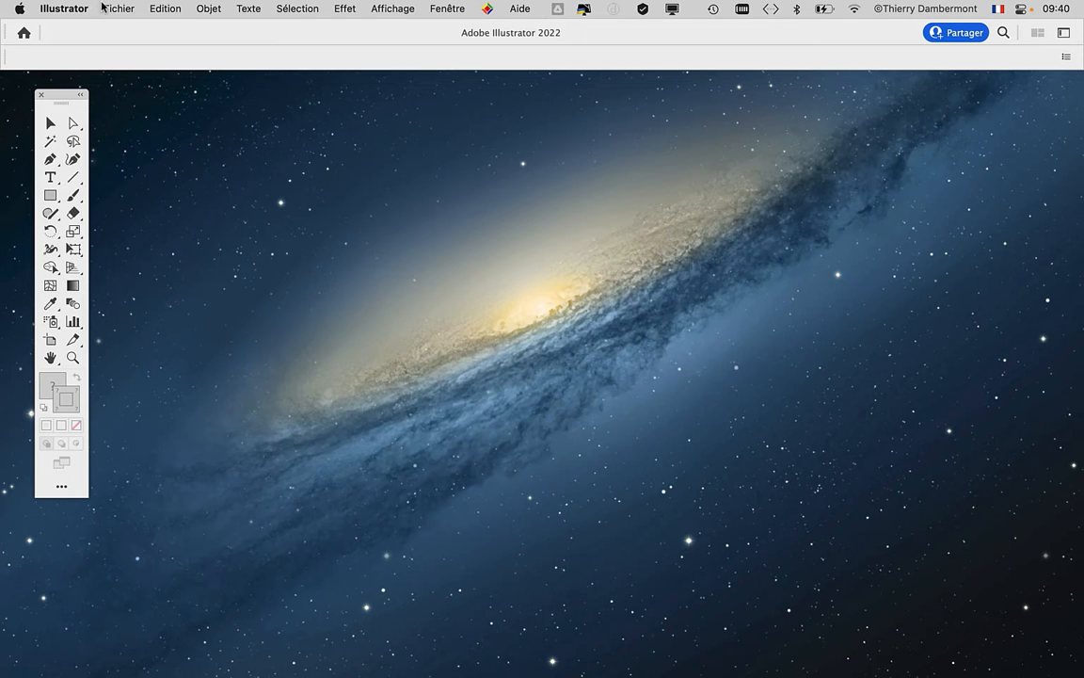
left_click(119, 10)
left_click(122, 31)
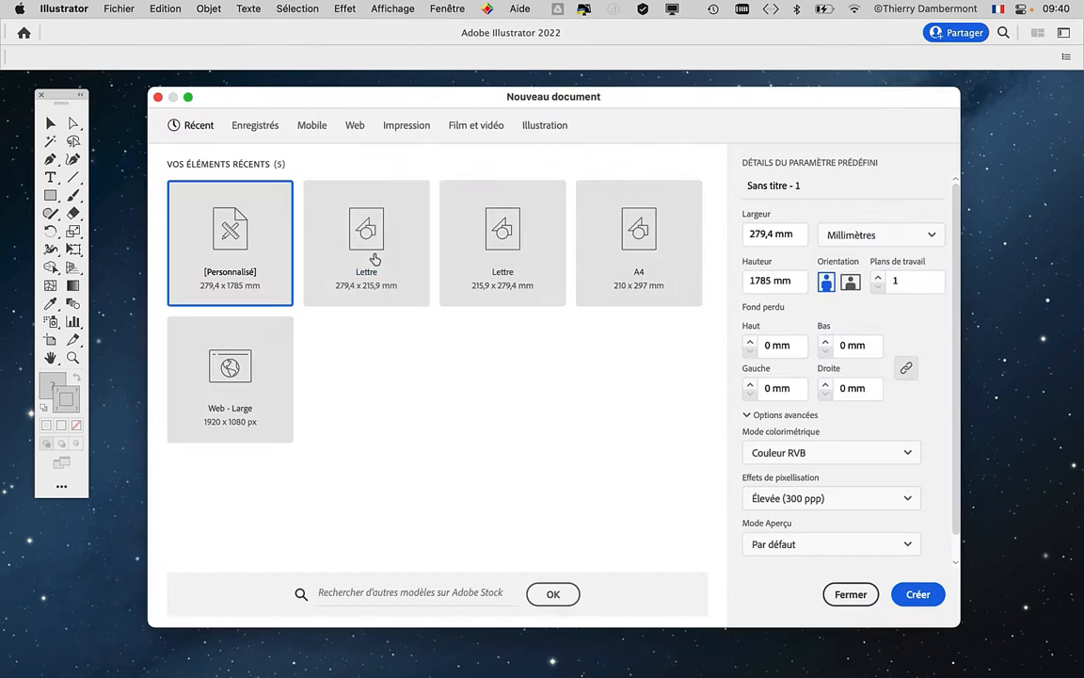
left_click(850, 594)
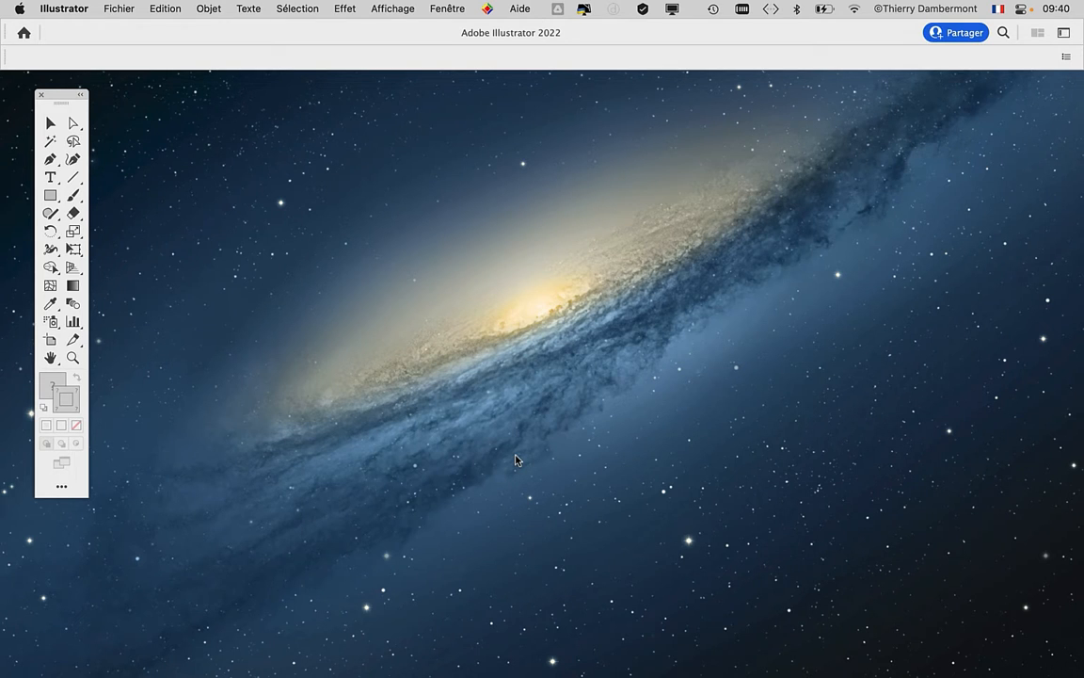
- Examine the General preferences and close them without changing any option
left_click(62, 9)
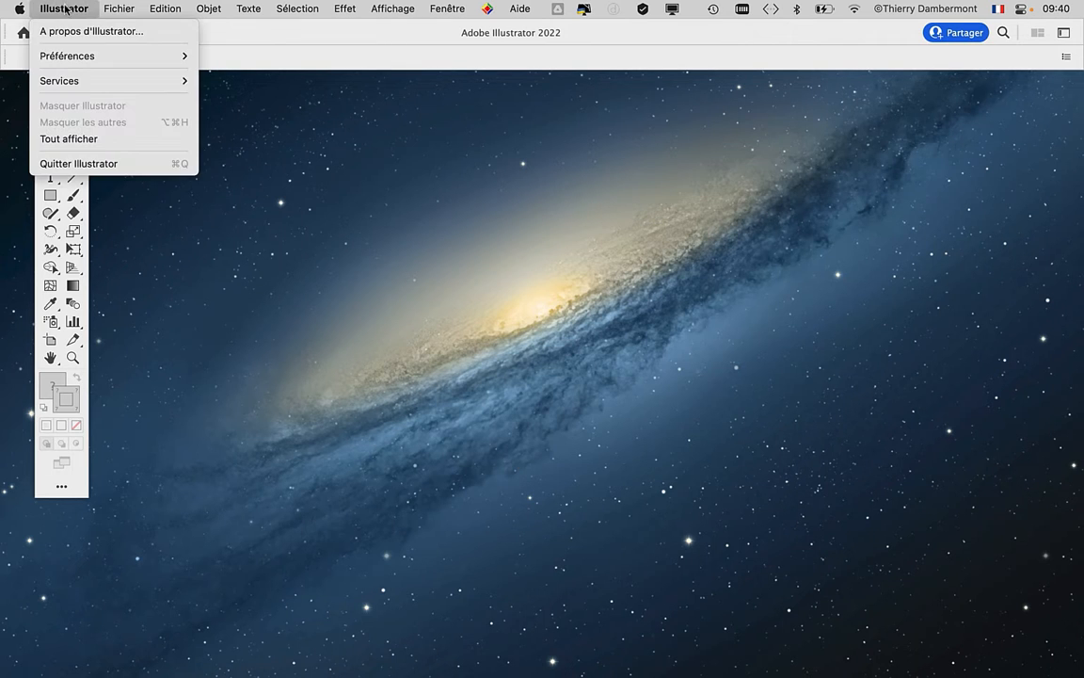
mouse_move(167, 59)
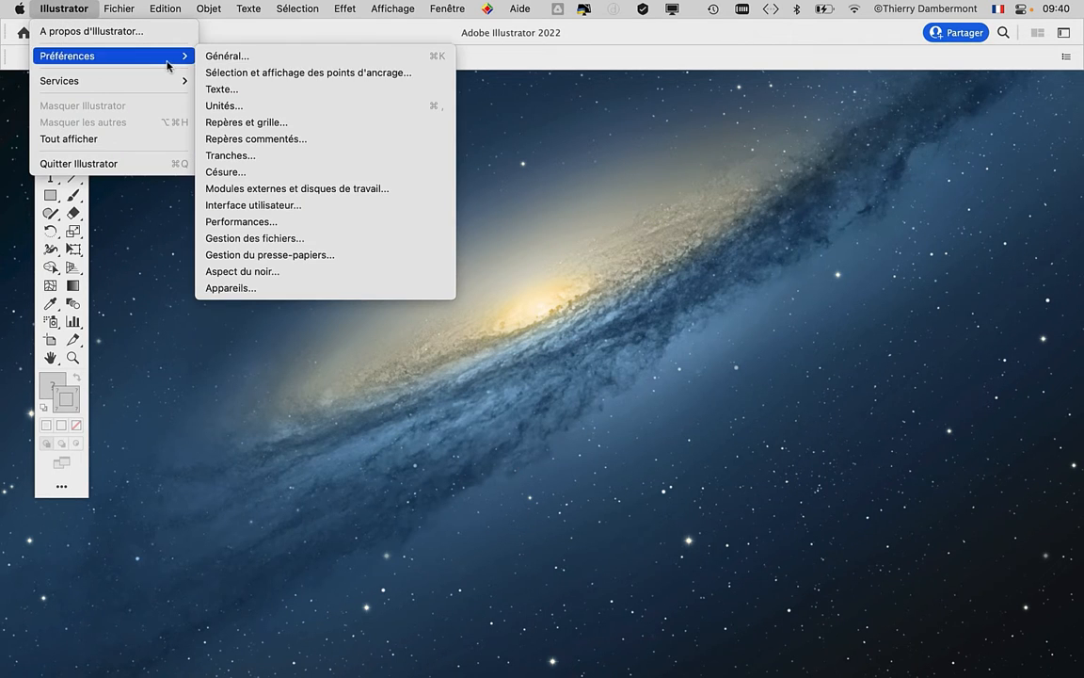
left_click(208, 64)
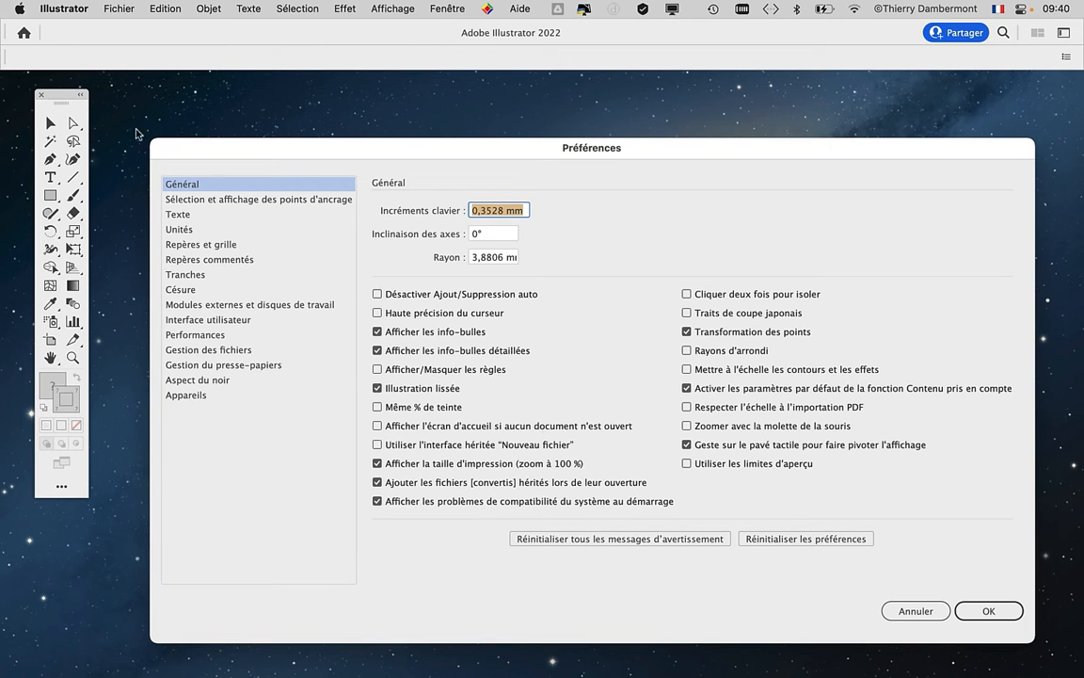
left_click(915, 614)
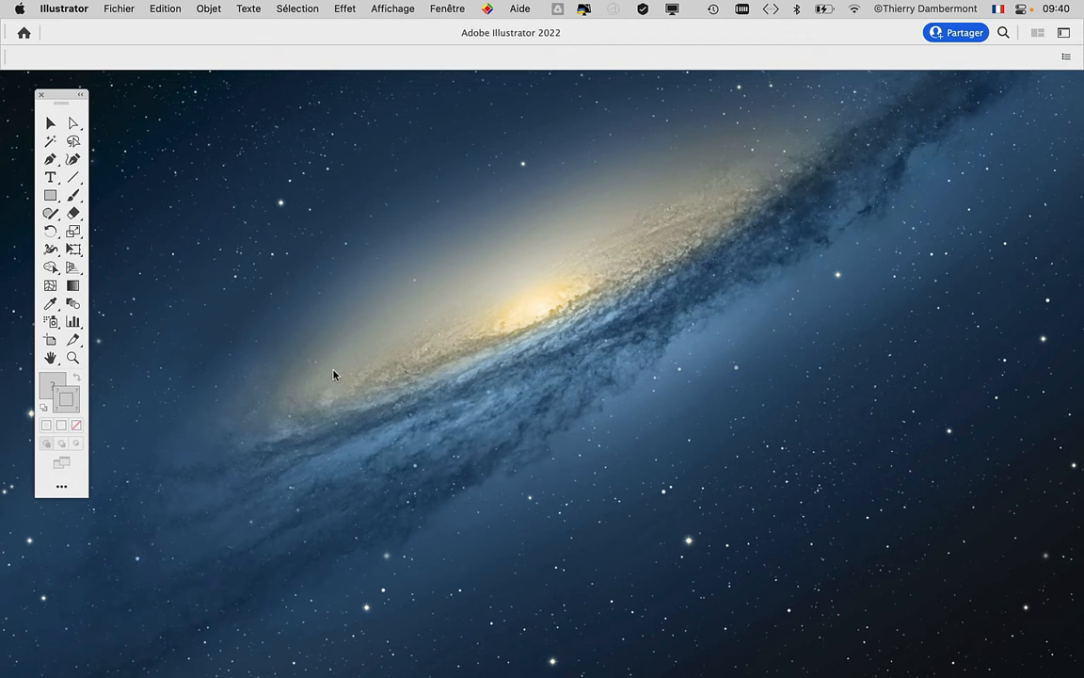
- Create a new print document with the Lettre preset, 215,9 x 279,4 mm, using the Couleur RVB colour mode
left_click(120, 8)
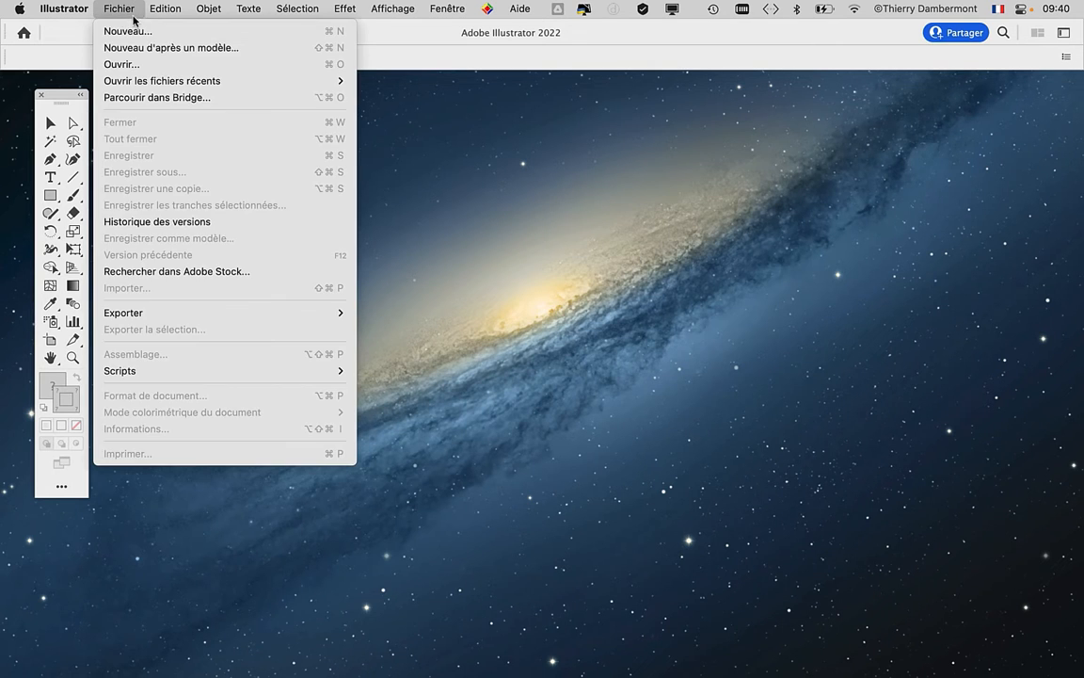
left_click(135, 30)
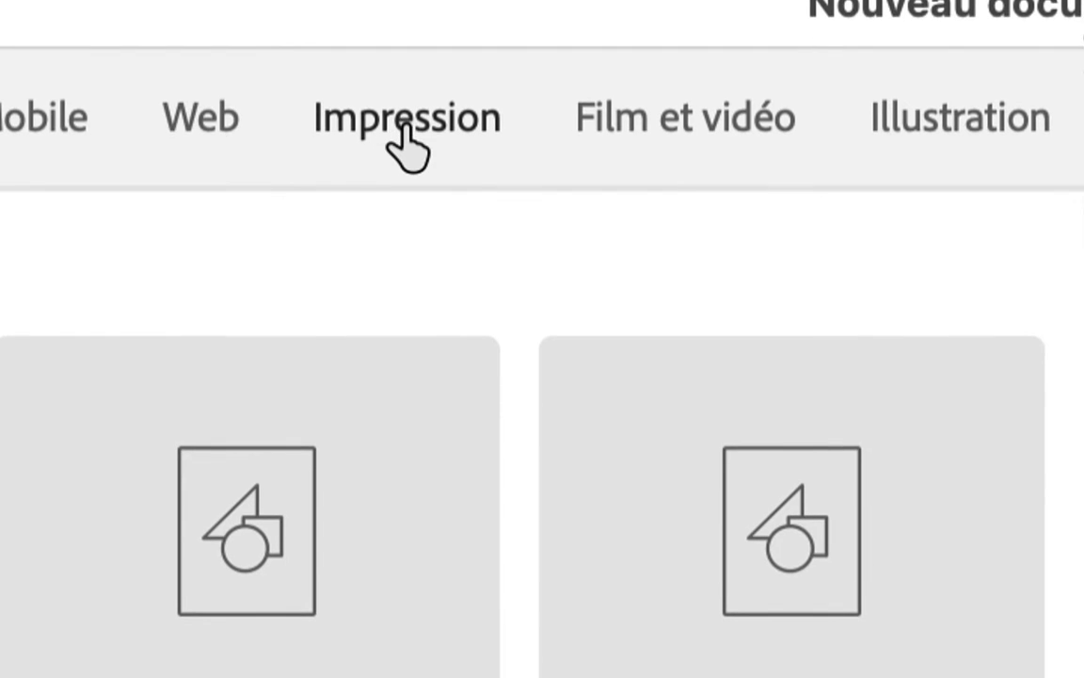
left_click(405, 132)
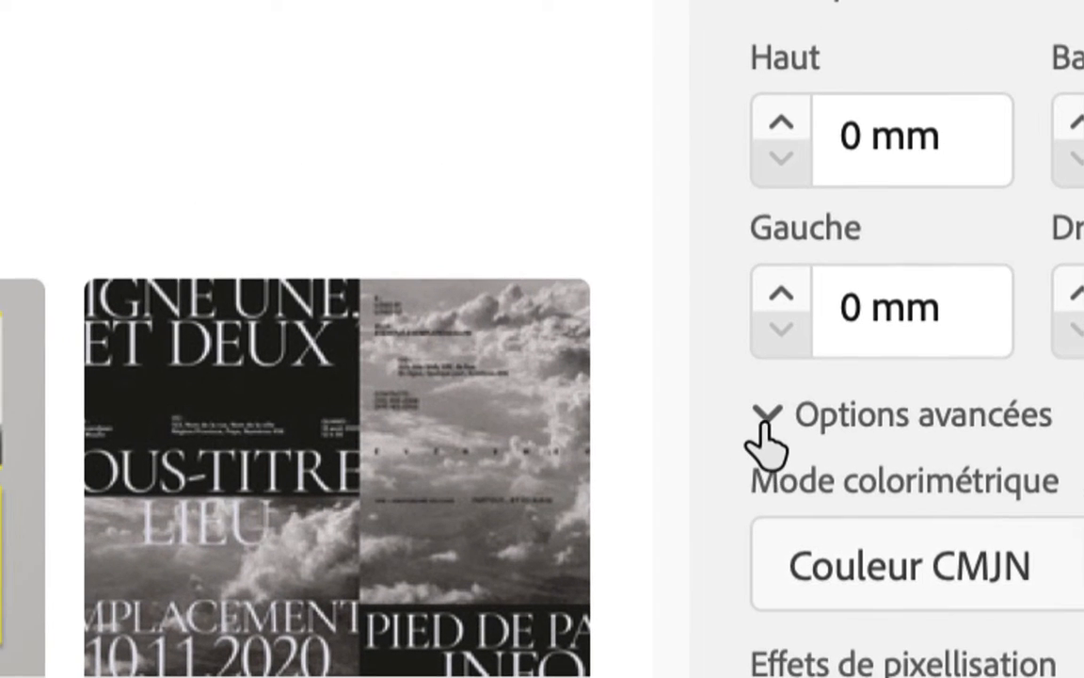
left_click(746, 415)
left_click(765, 426)
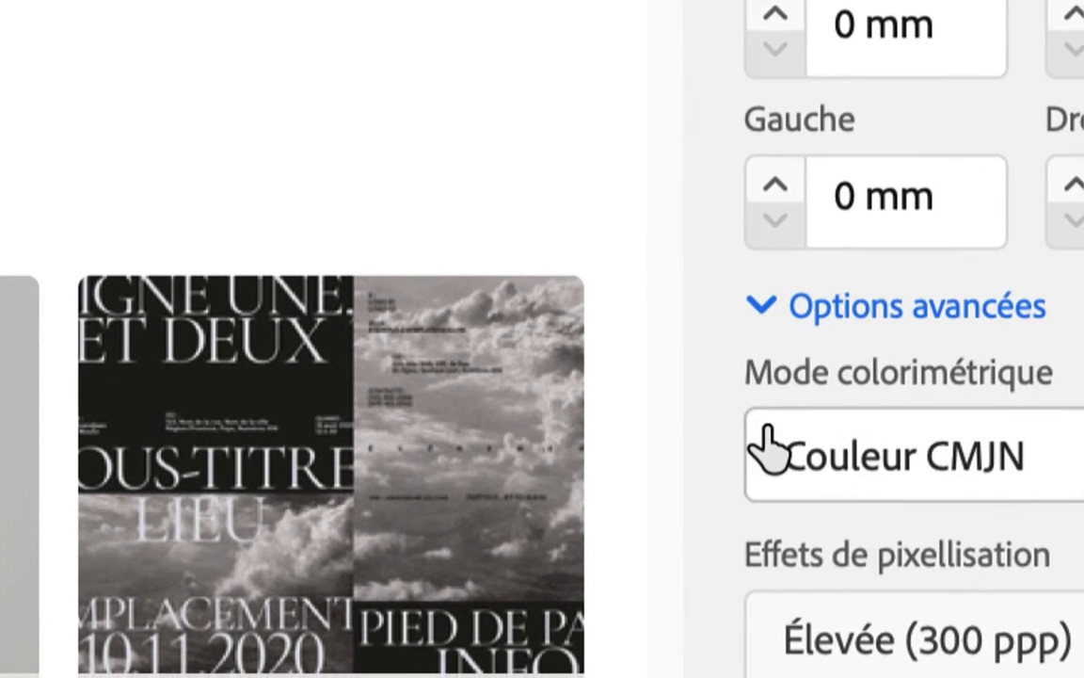
left_click(791, 435)
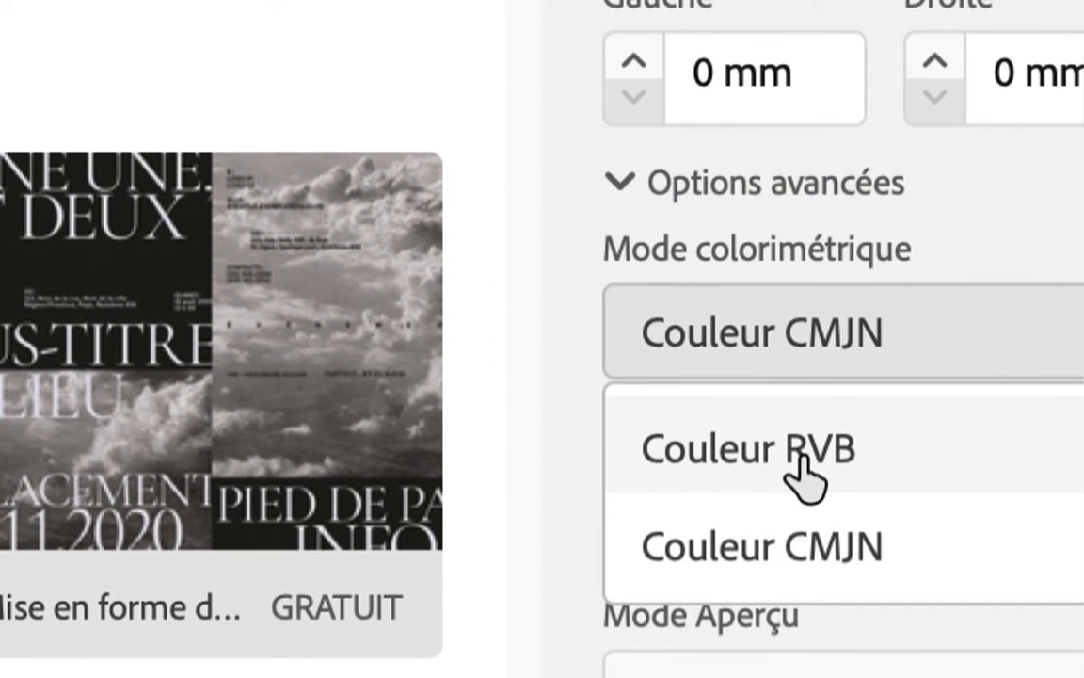
left_click(798, 454)
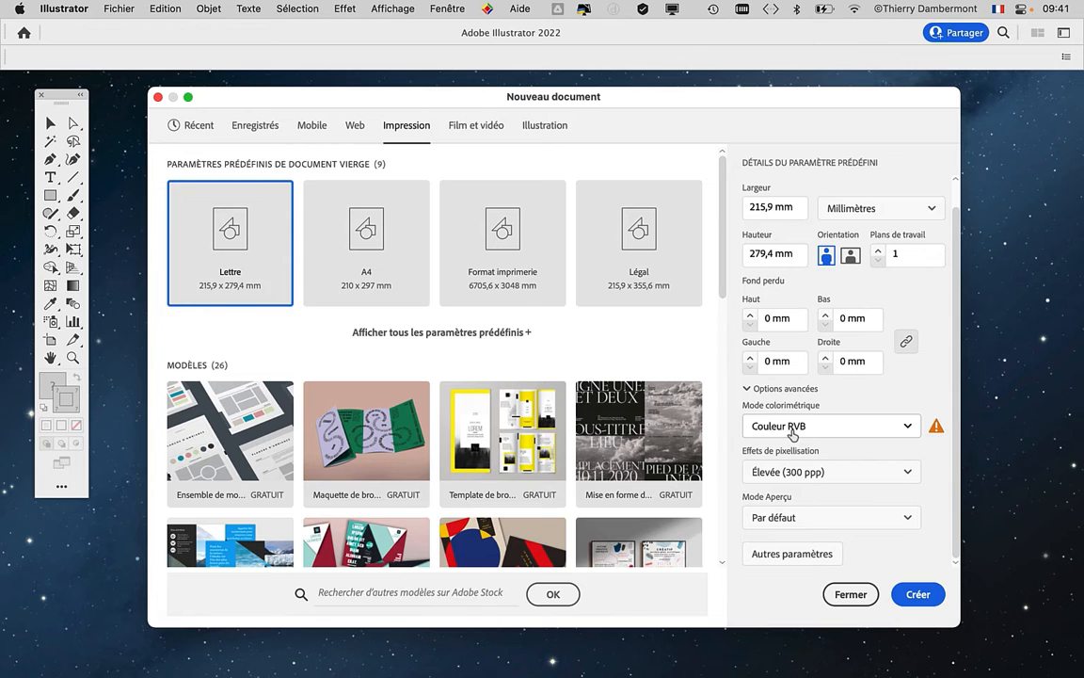
left_click(913, 591)
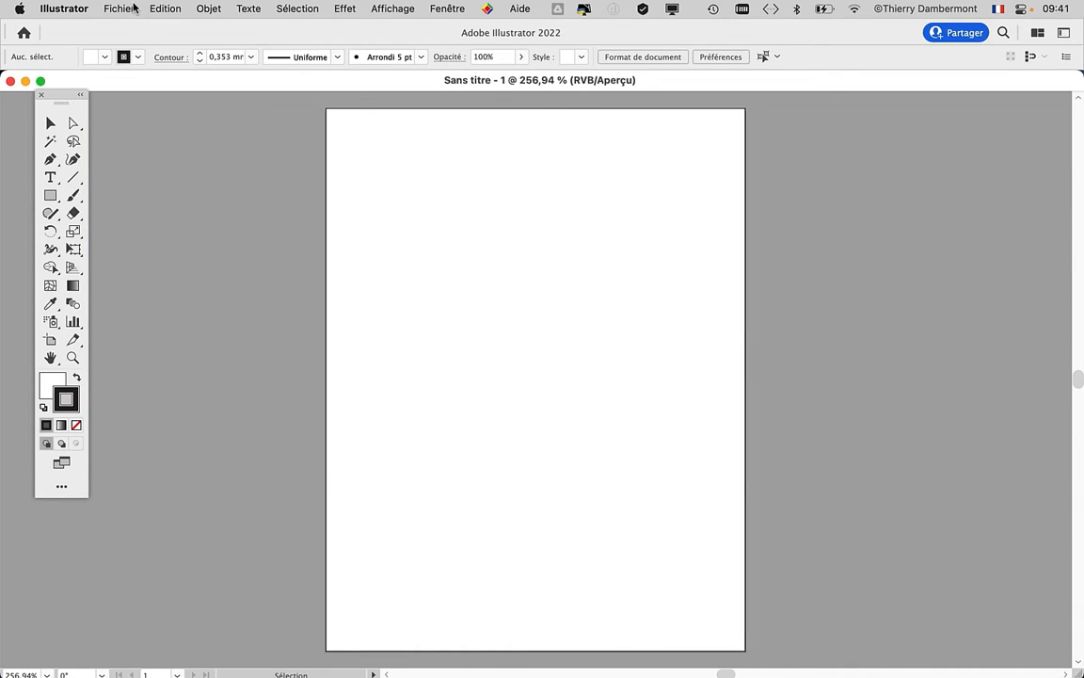
- Check which colour mode the document uses among Couleurs CMJN and Couleurs RVB
left_click(133, 6)
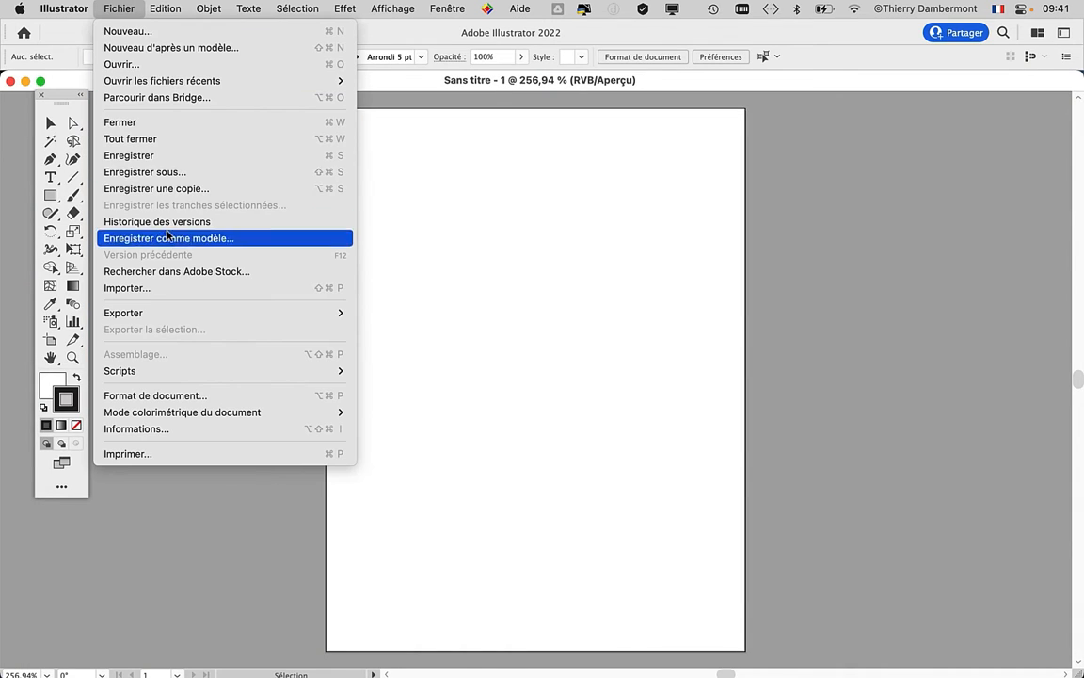
mouse_move(184, 412)
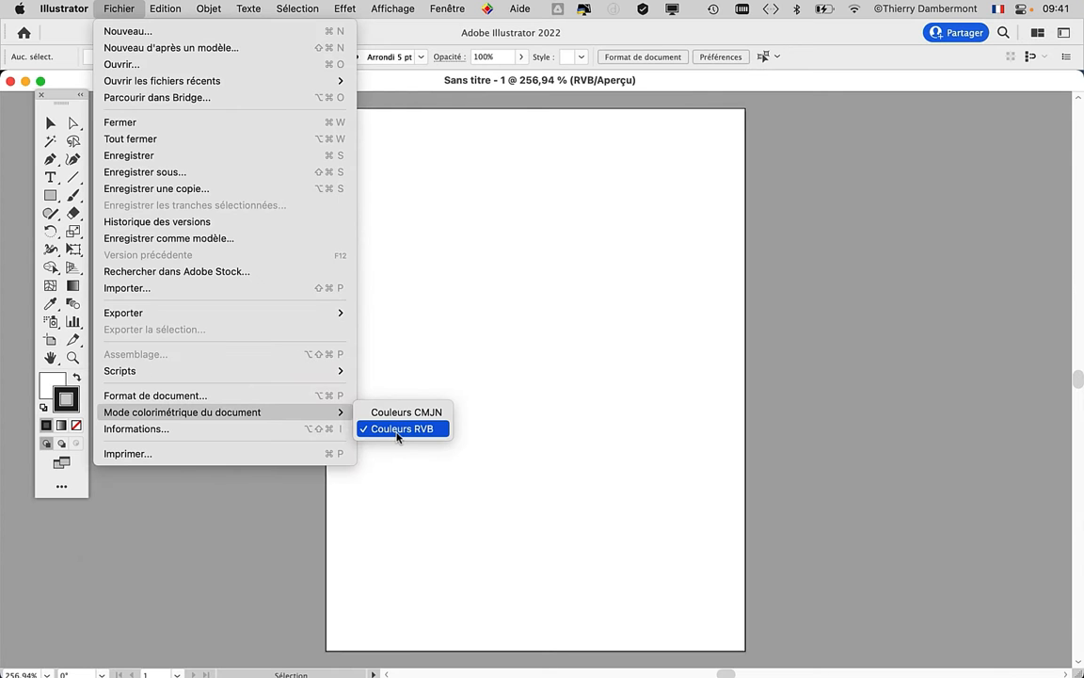
left_click(798, 454)
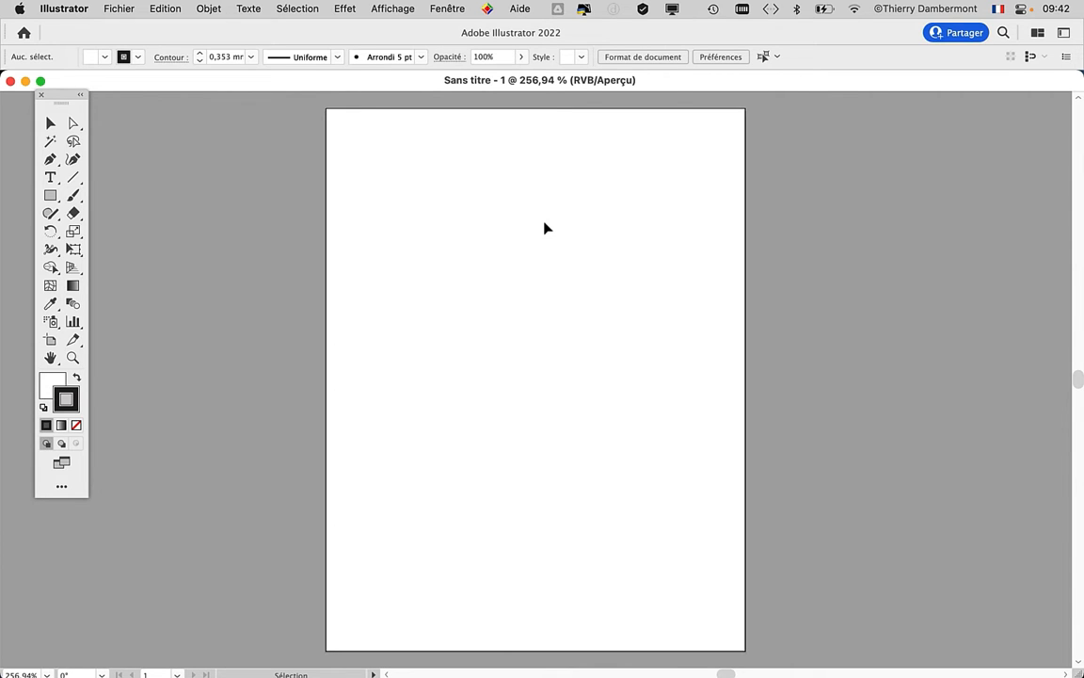
- Set the CMJN working space to Coated FOGRA39 (ISO 12647-2:2004) in the colour settings and confirm
left_click(162, 7)
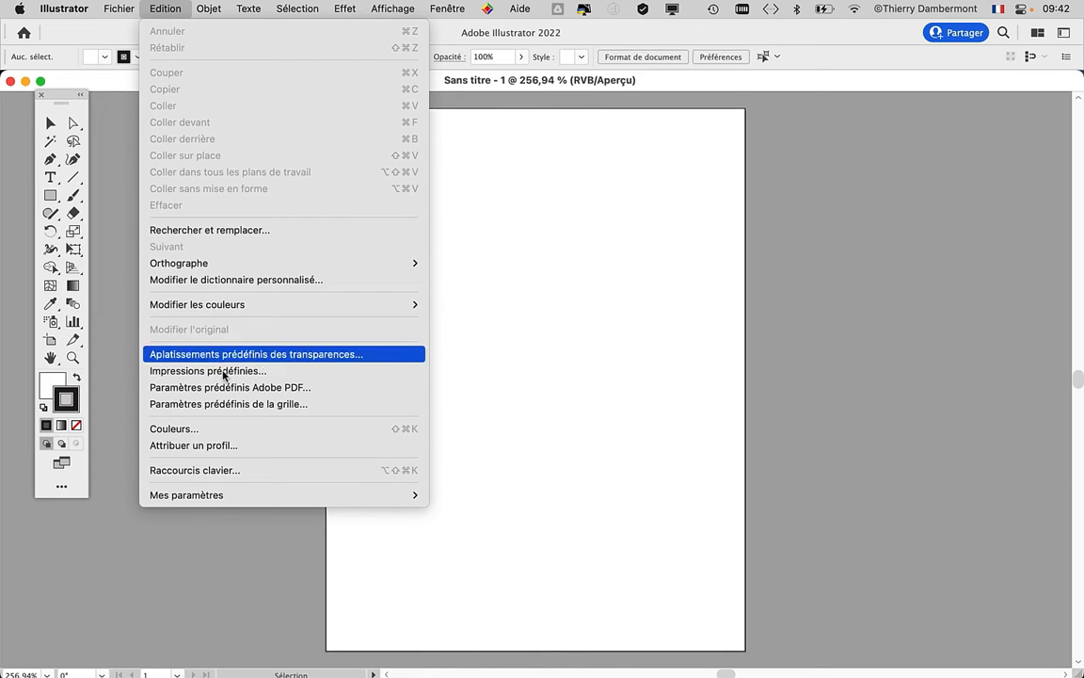
left_click(227, 431)
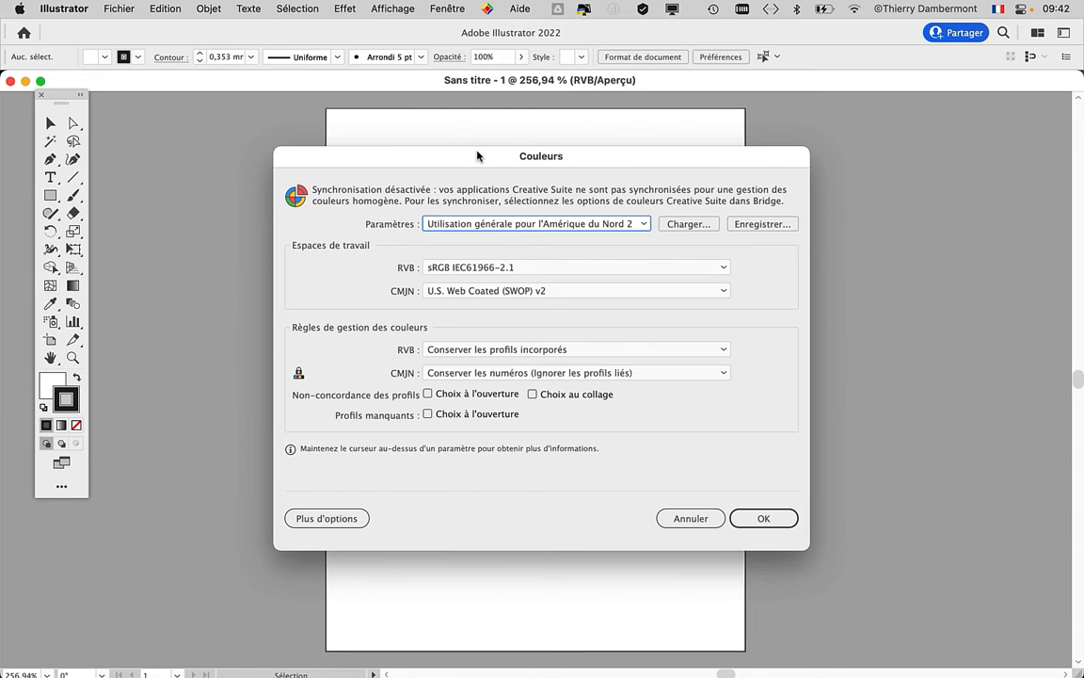
left_click_drag(432, 142, 424, 118)
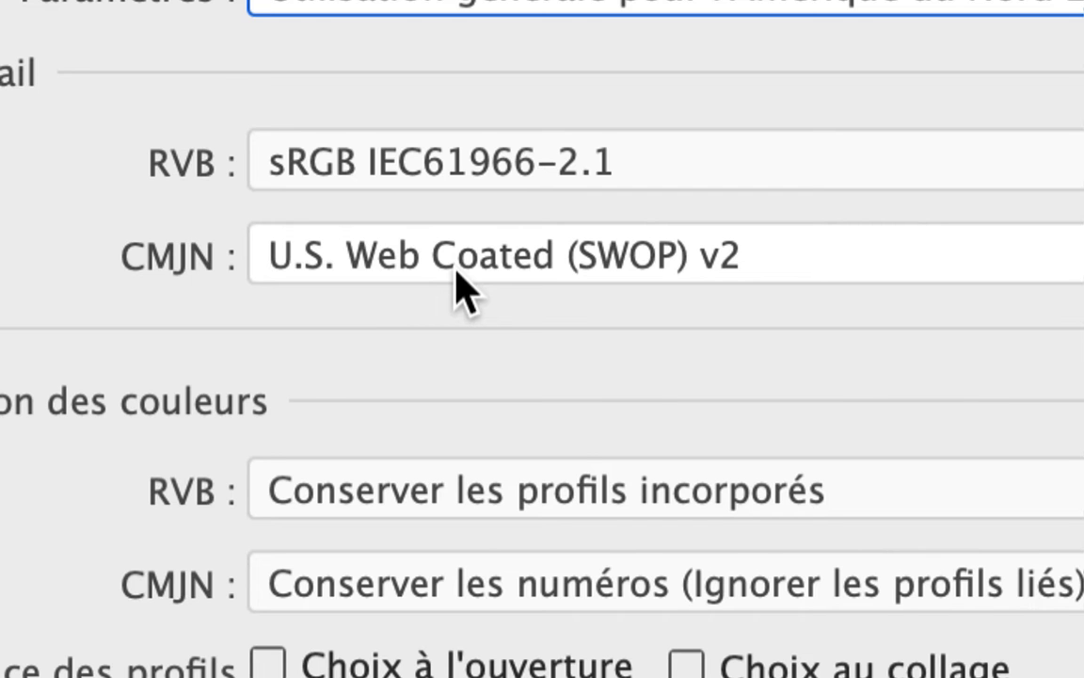
left_click(461, 287)
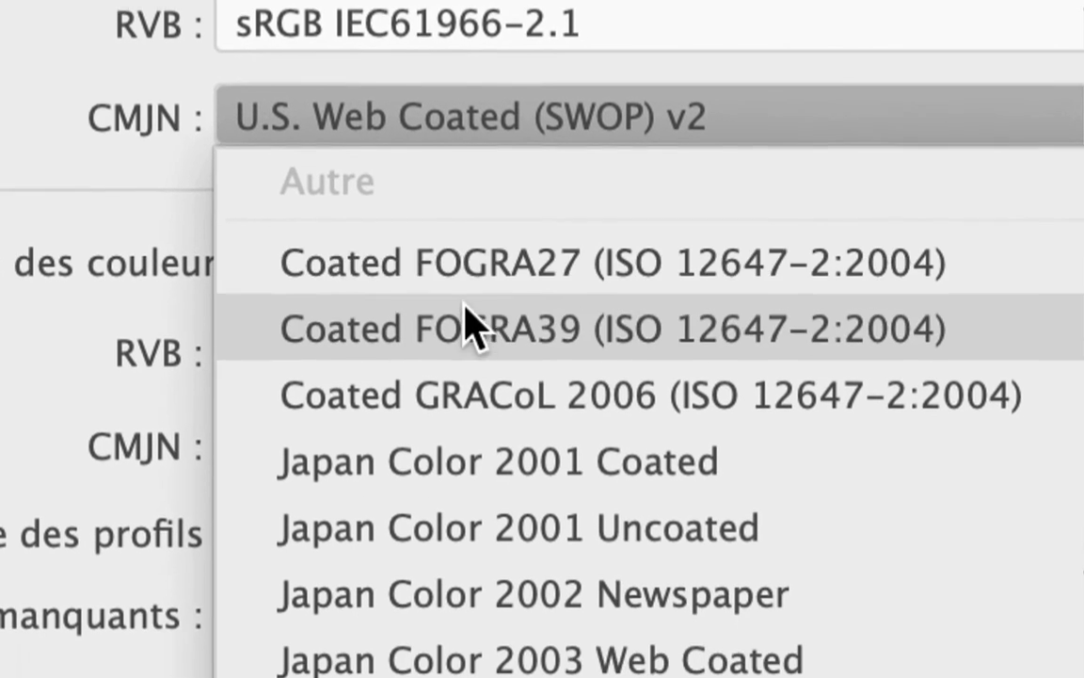
left_click(502, 470)
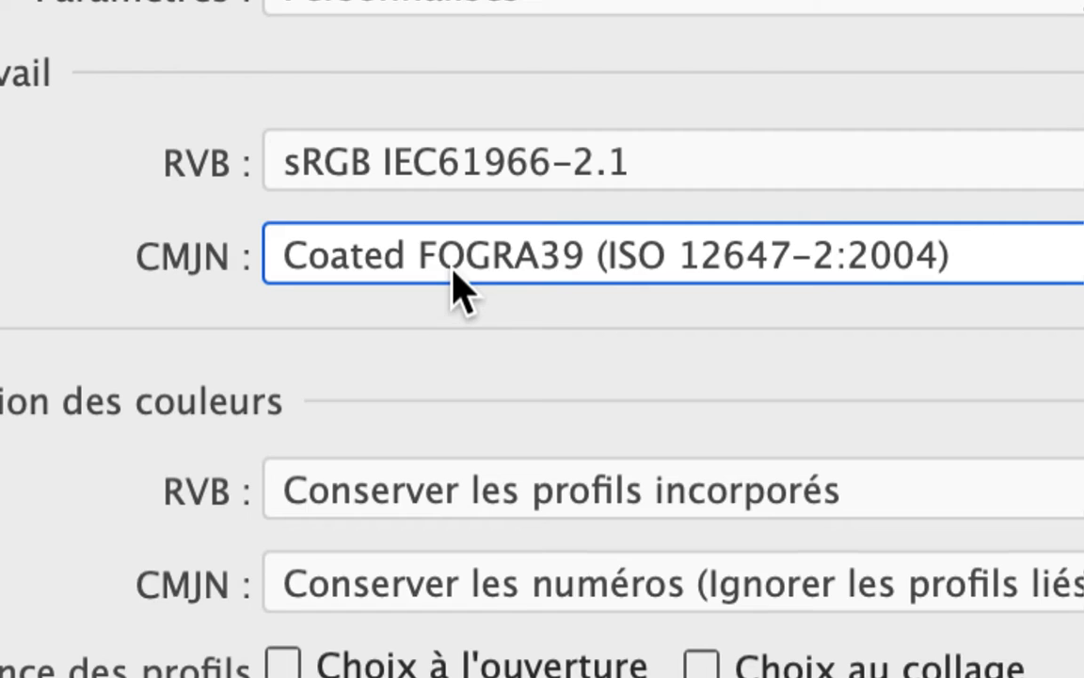
key("Return")
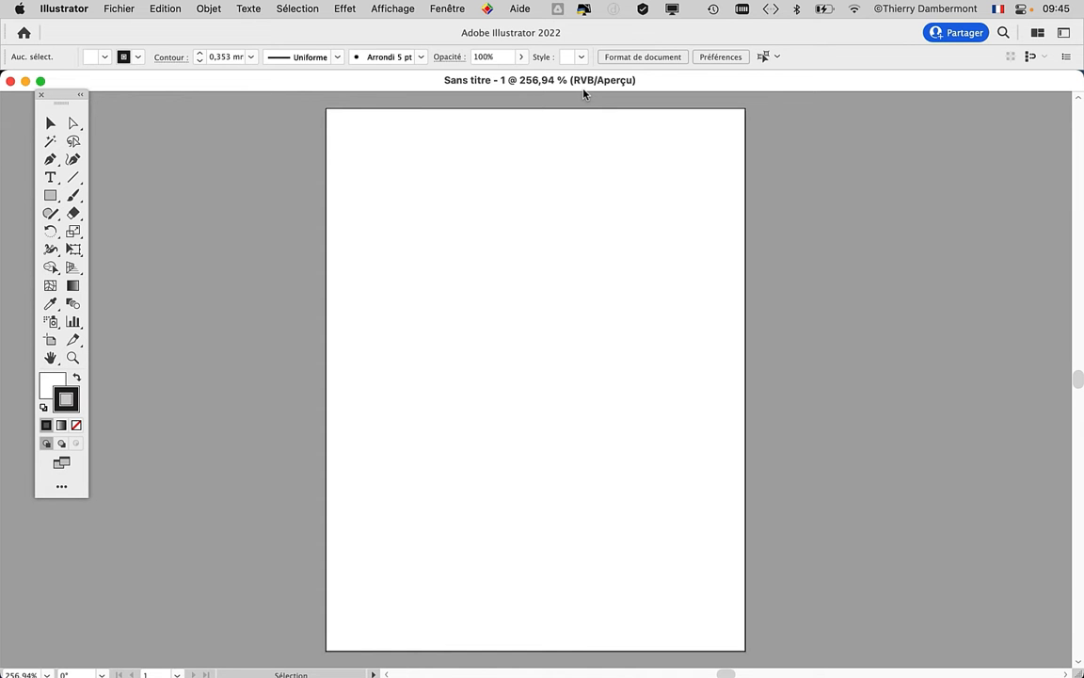
- Save the document as intro motifs - 01.ai in the cours 1 matin gr2 folder, in Illustrator 2020 format
left_click(118, 9)
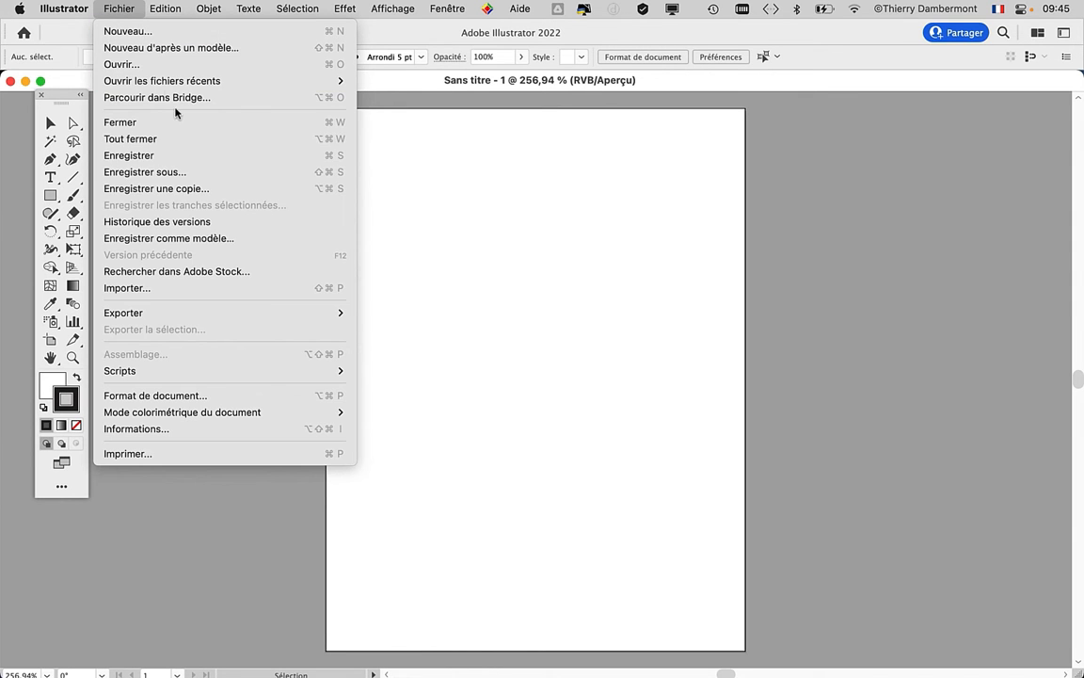
left_click(192, 171)
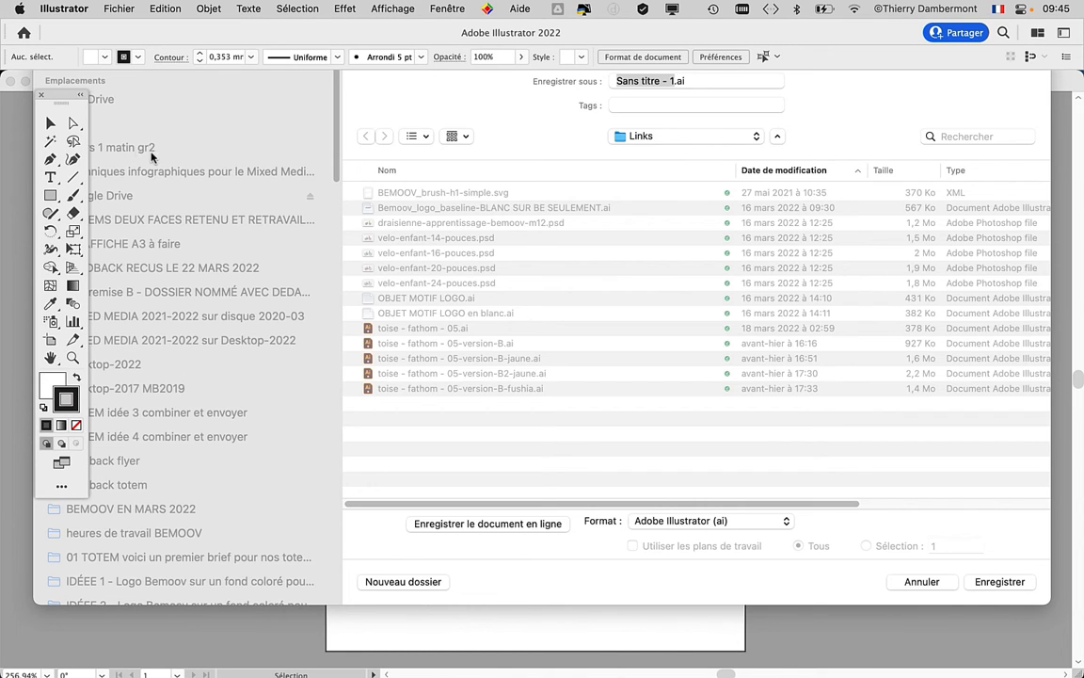
left_click(174, 143)
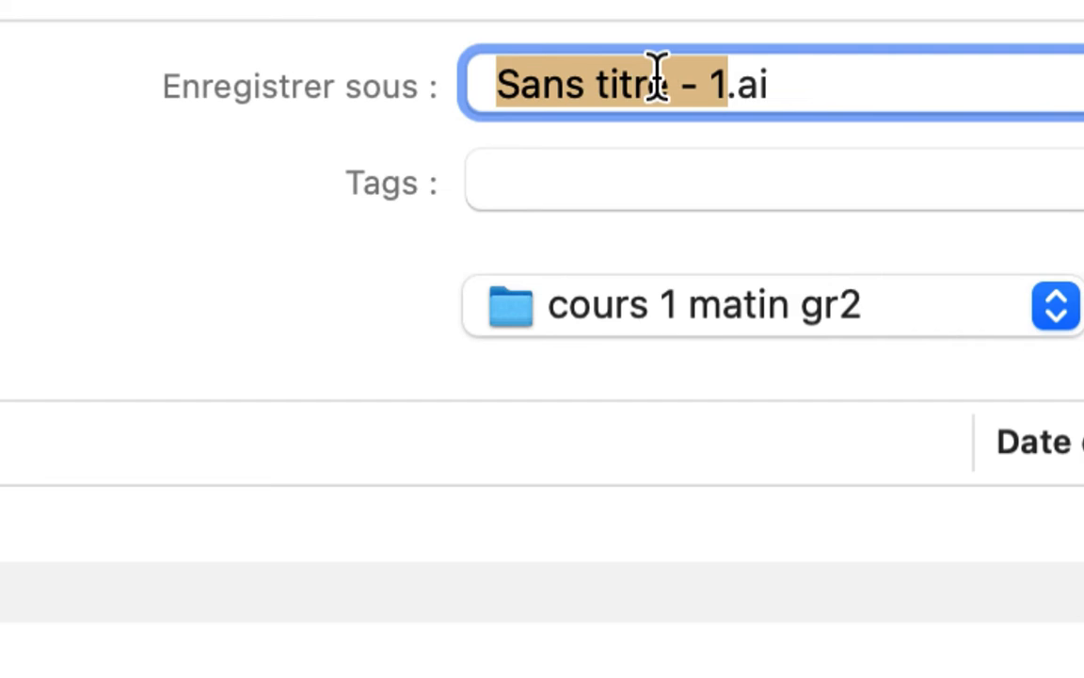
left_click(656, 73)
left_click_drag(722, 85, 673, 49)
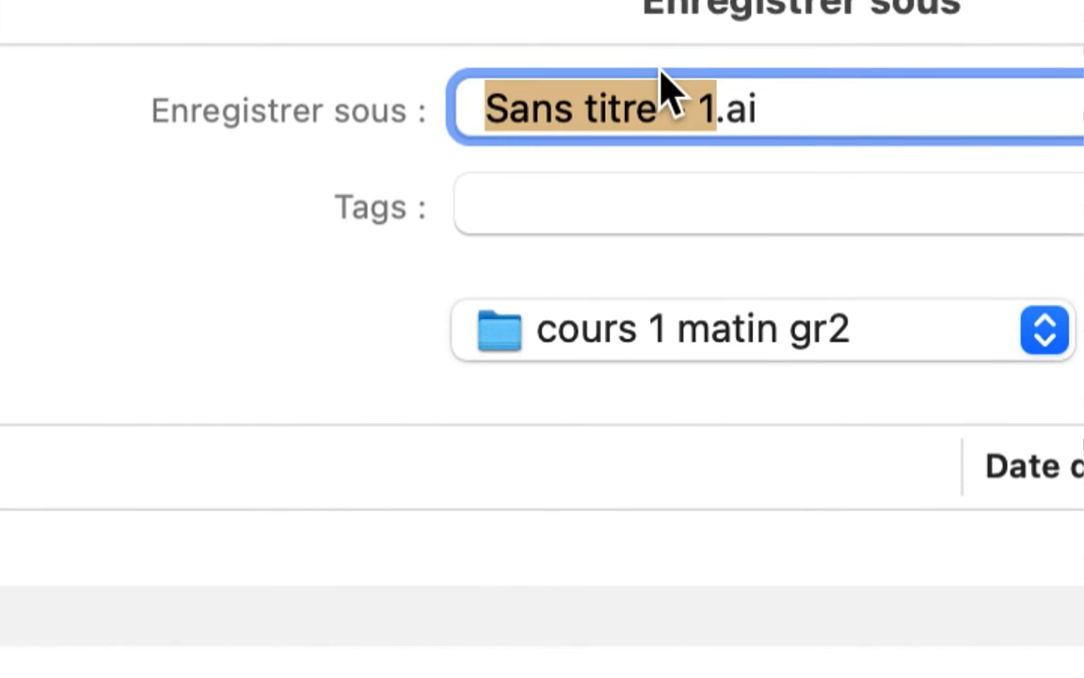
type("intro")
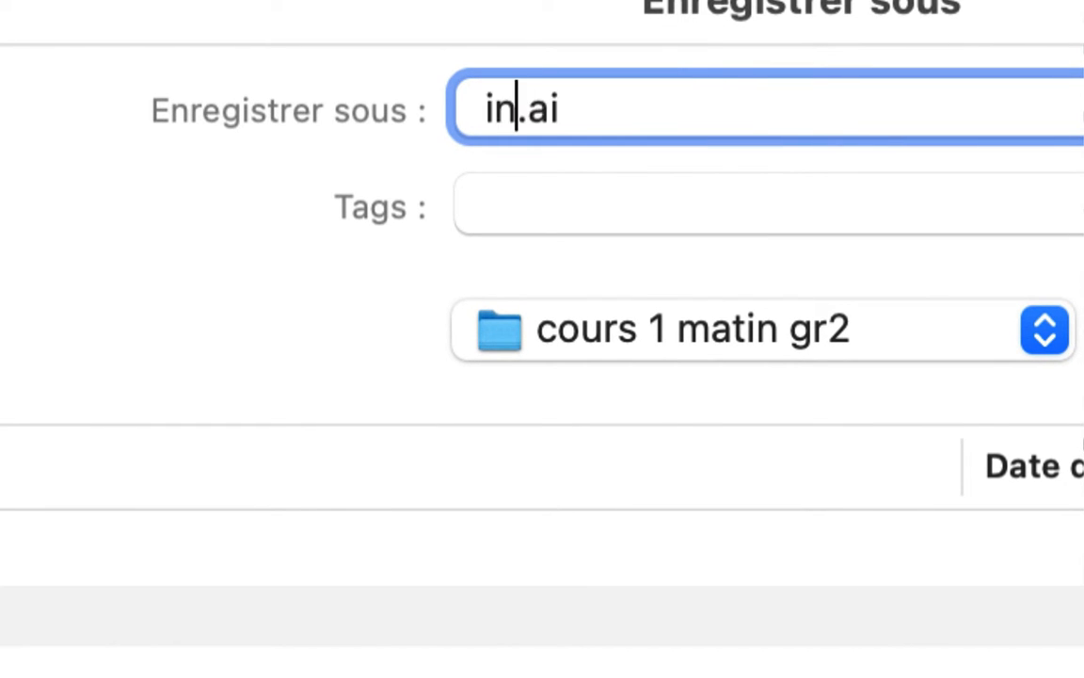
type(" motif")
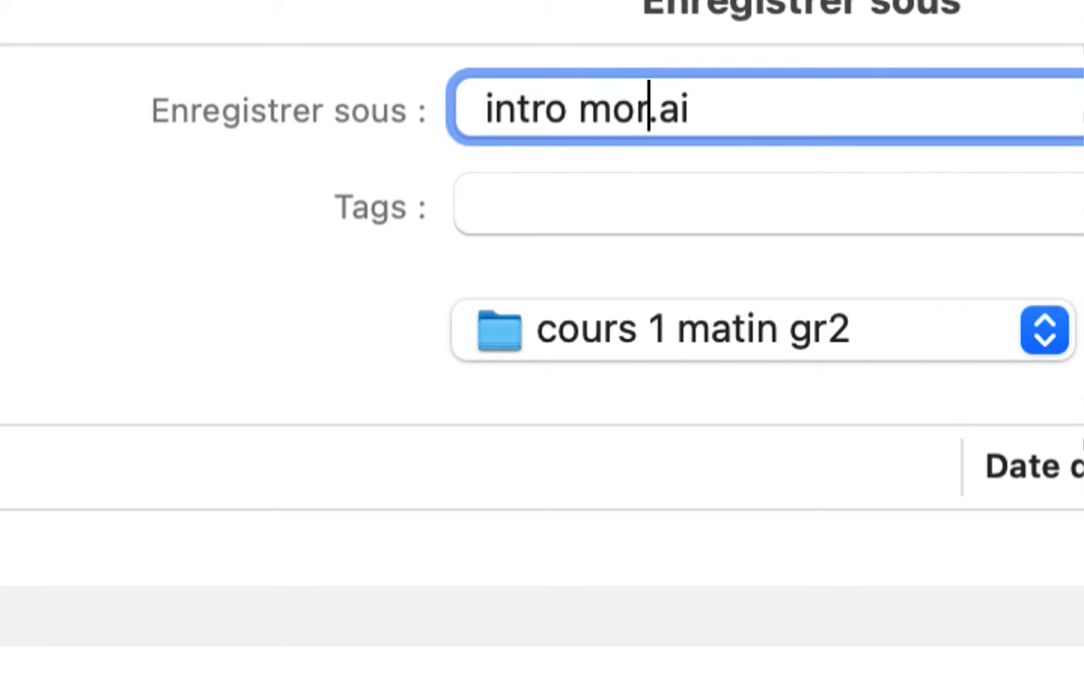
type("s - 01")
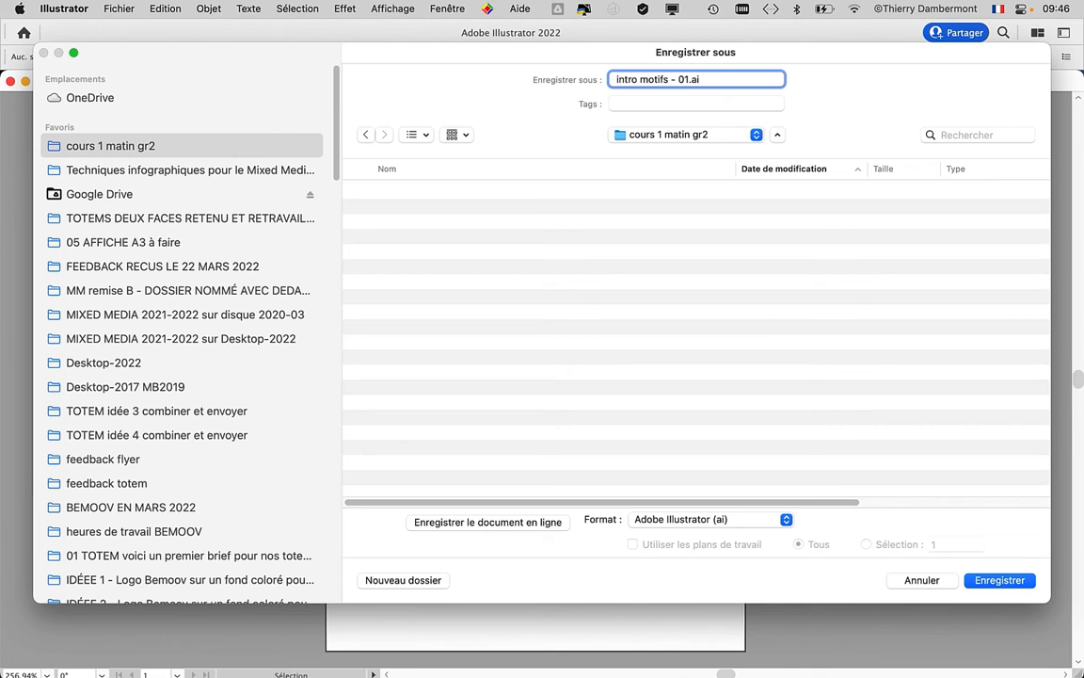
key("Return")
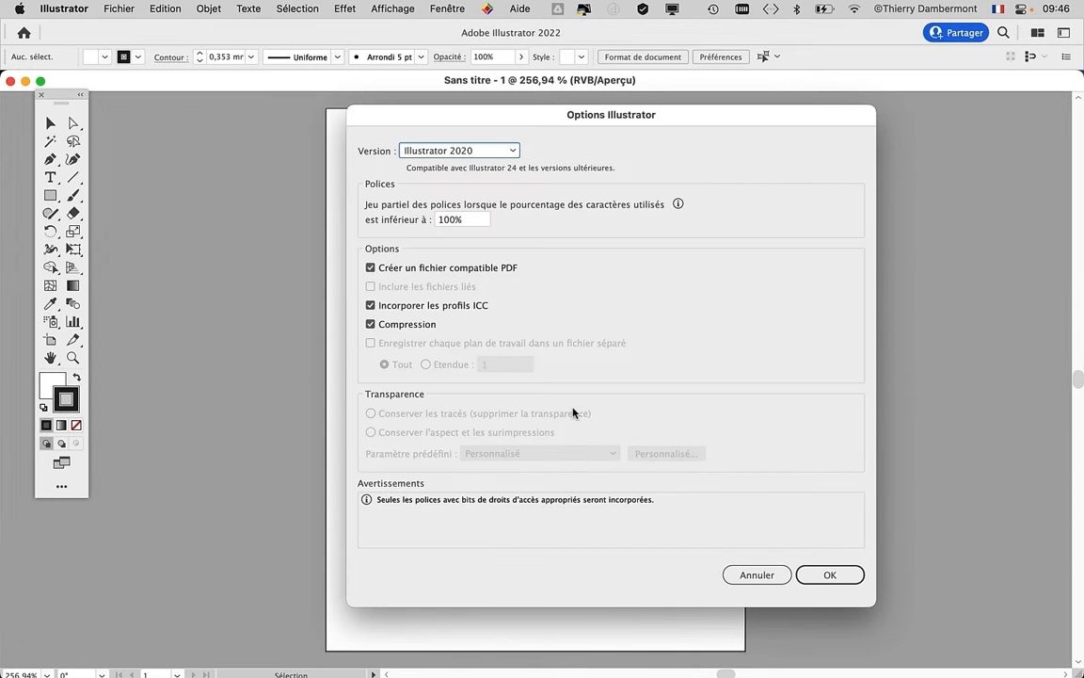
left_click(834, 574)
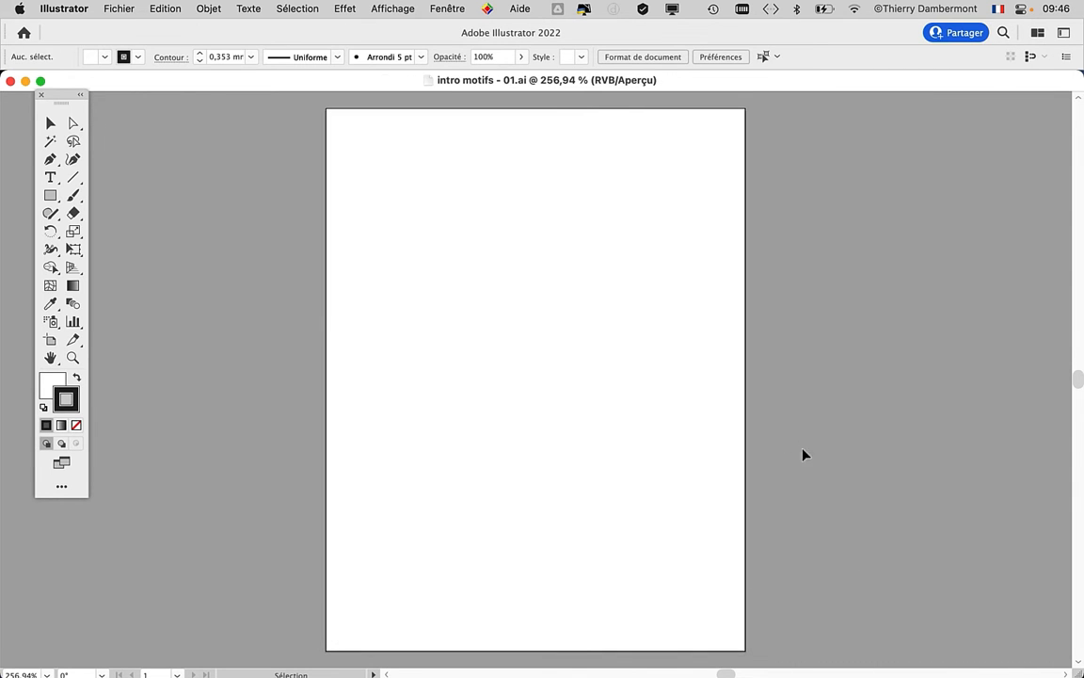
- Draw a large five-sided polygon with the Polygone tool in the upper part of the artboard
scroll(346, 308, "right", 5)
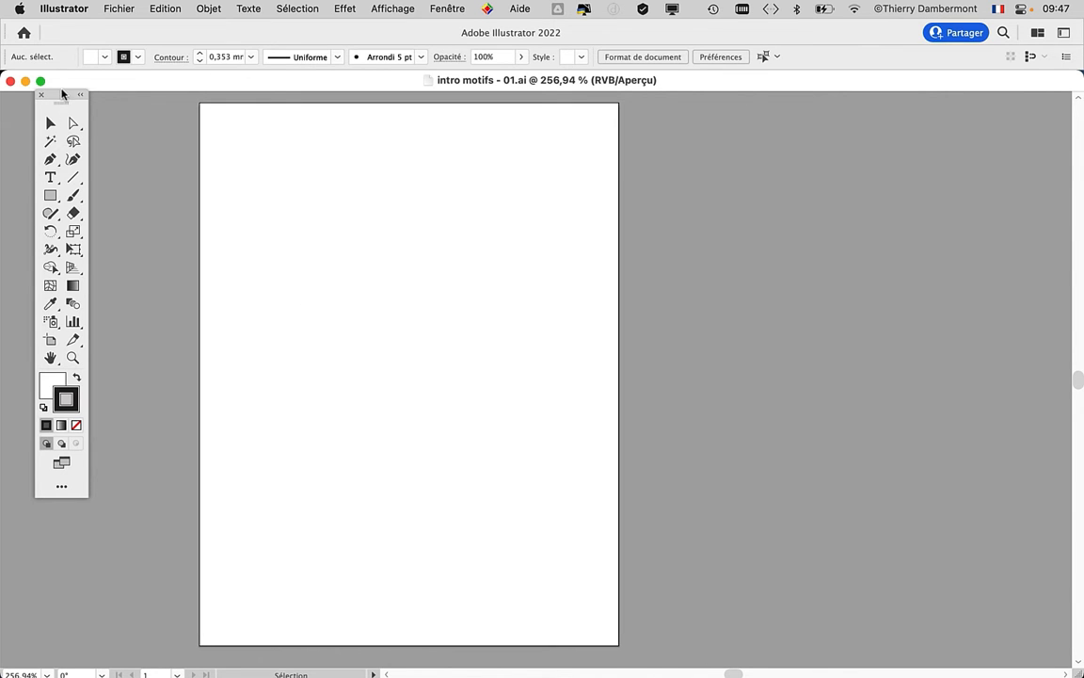
left_click_drag(56, 90, 76, 103)
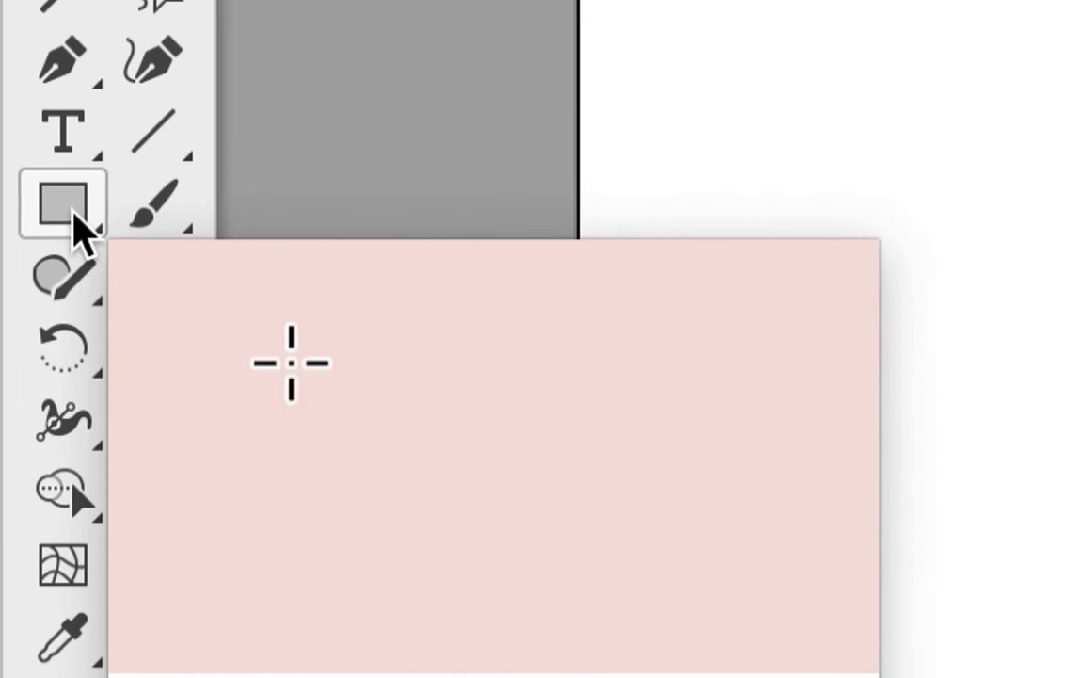
left_click(75, 226)
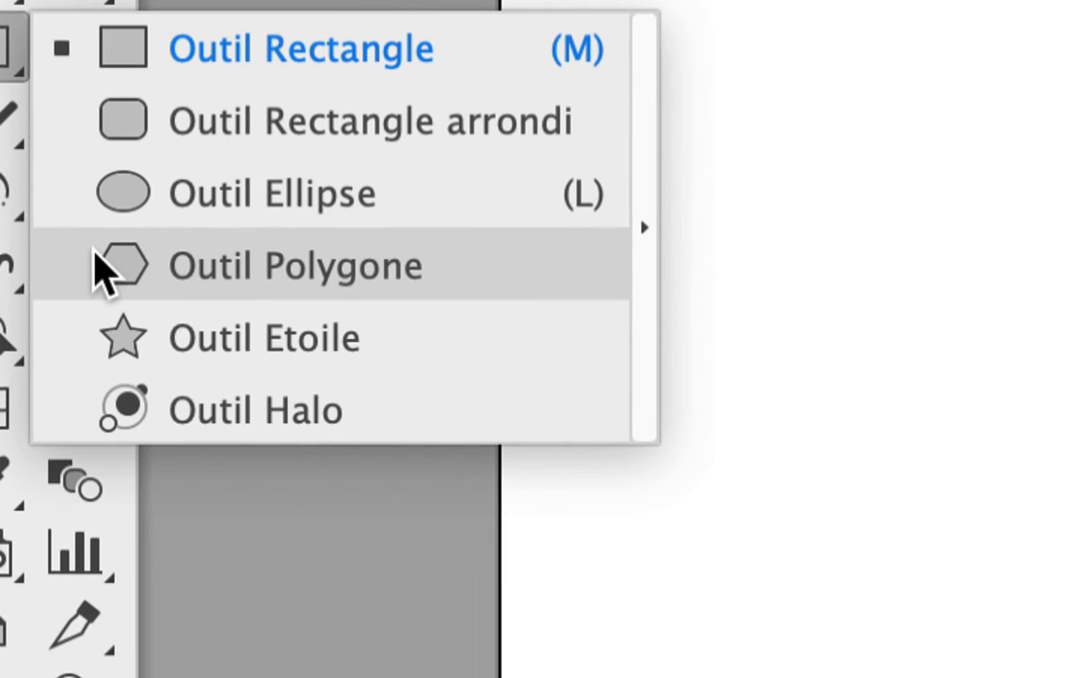
left_click(104, 268)
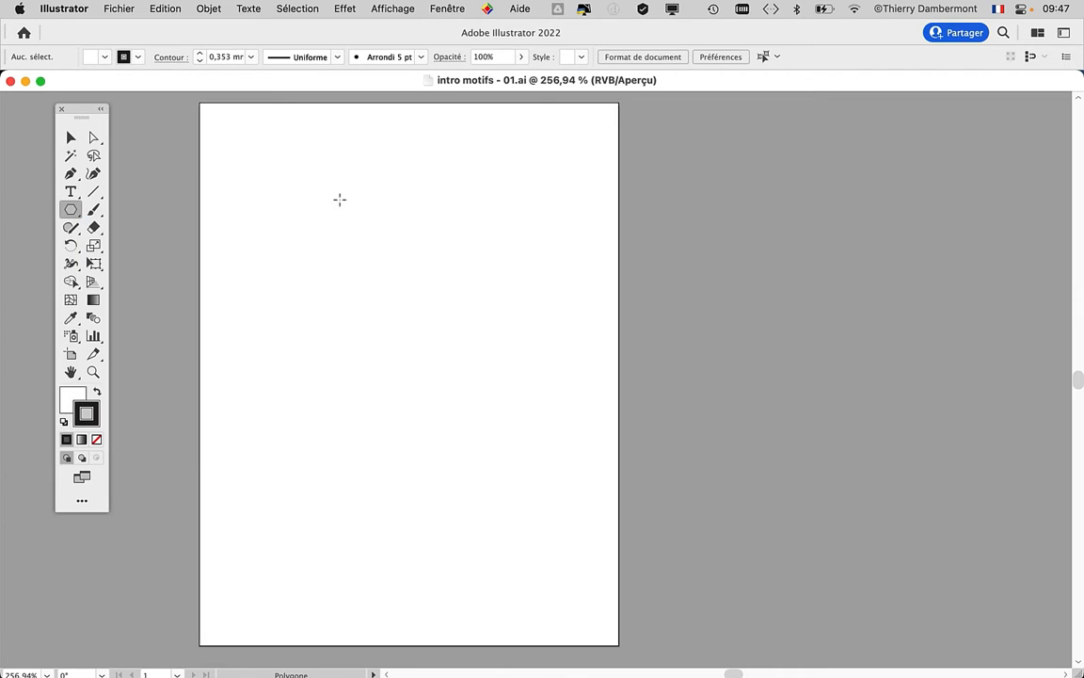
left_click_drag(337, 197, 440, 334)
key("Up")
key("Up")
key("Down")
key("Down")
key("Down")
- Reposition the pentagon so it sits roughly centred within the upper part of the artboard
left_click(69, 133)
left_click_drag(301, 171, 346, 263)
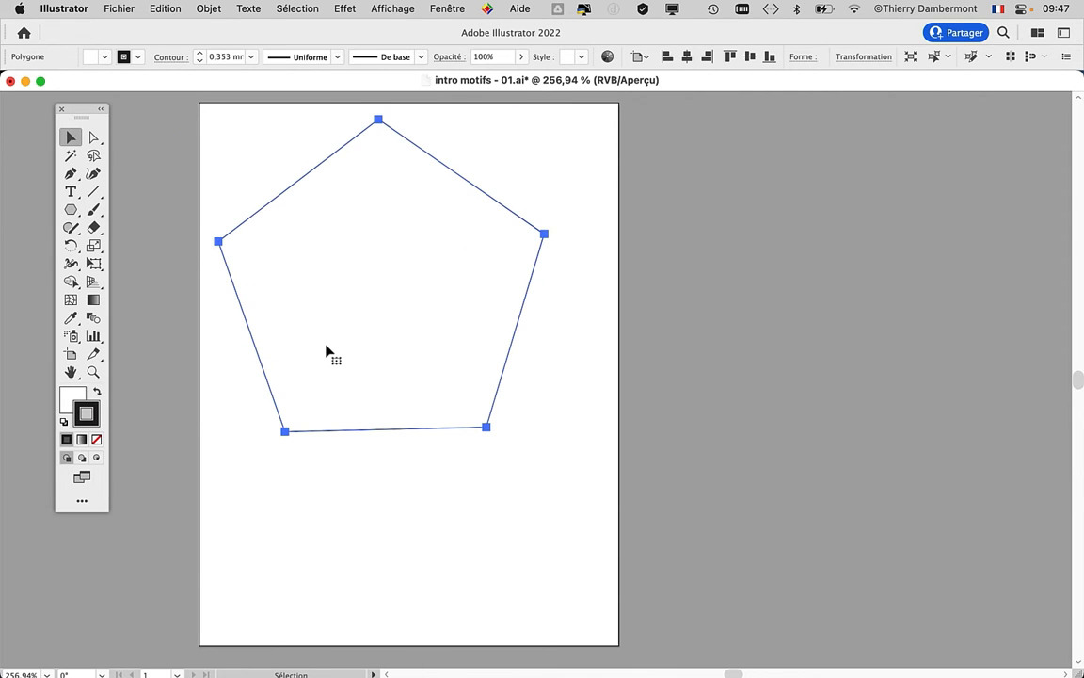
left_click_drag(374, 301, 389, 311)
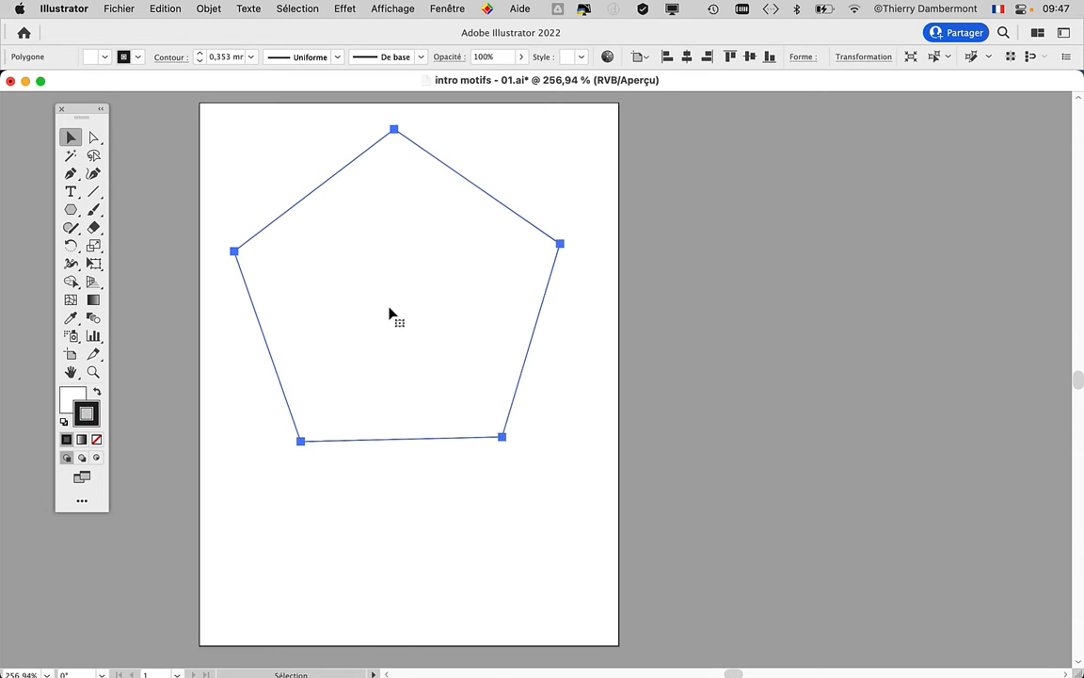
- Display the Couleur panel and make the pentagon's fill the active colour attribute
left_click(442, 6)
left_click(437, 9)
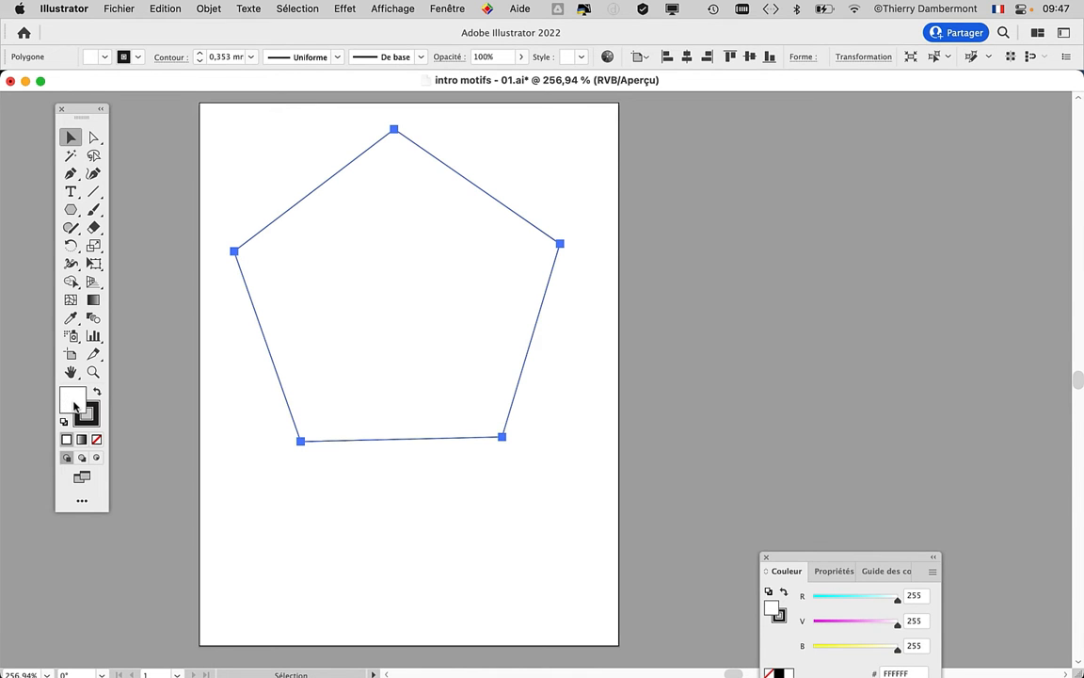
key("alt+super+8")
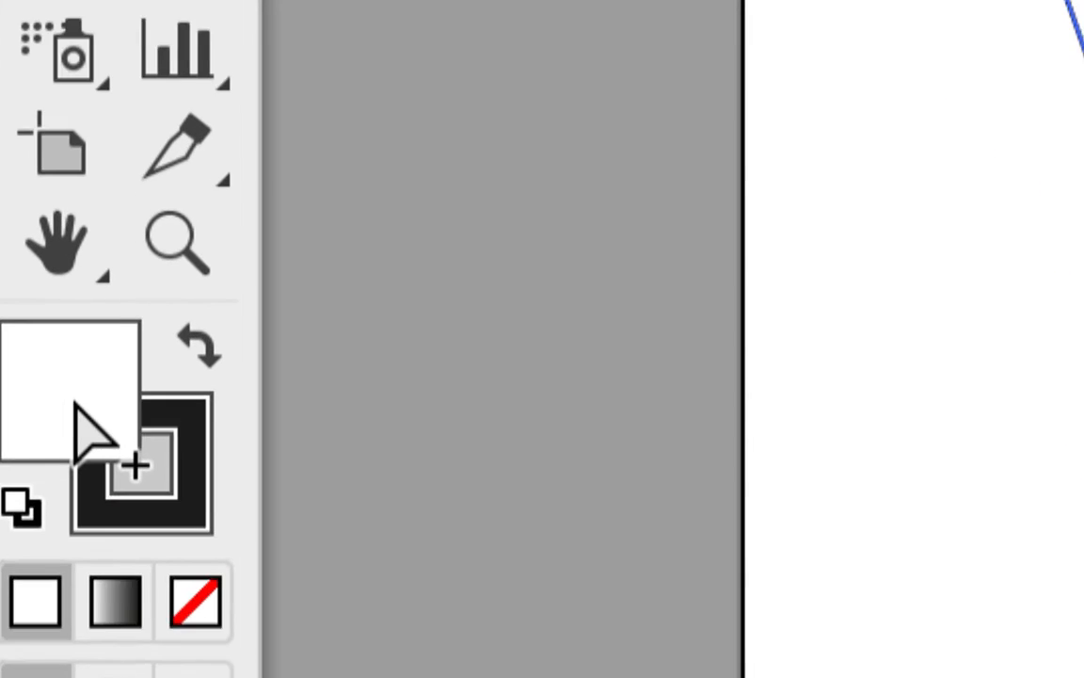
key("alt+super+8")
- Switch to TextEdit and add the line "Gérer le fond transparent de certains motifs." after the paragraph on using supplied patterns
key("super+Tab")
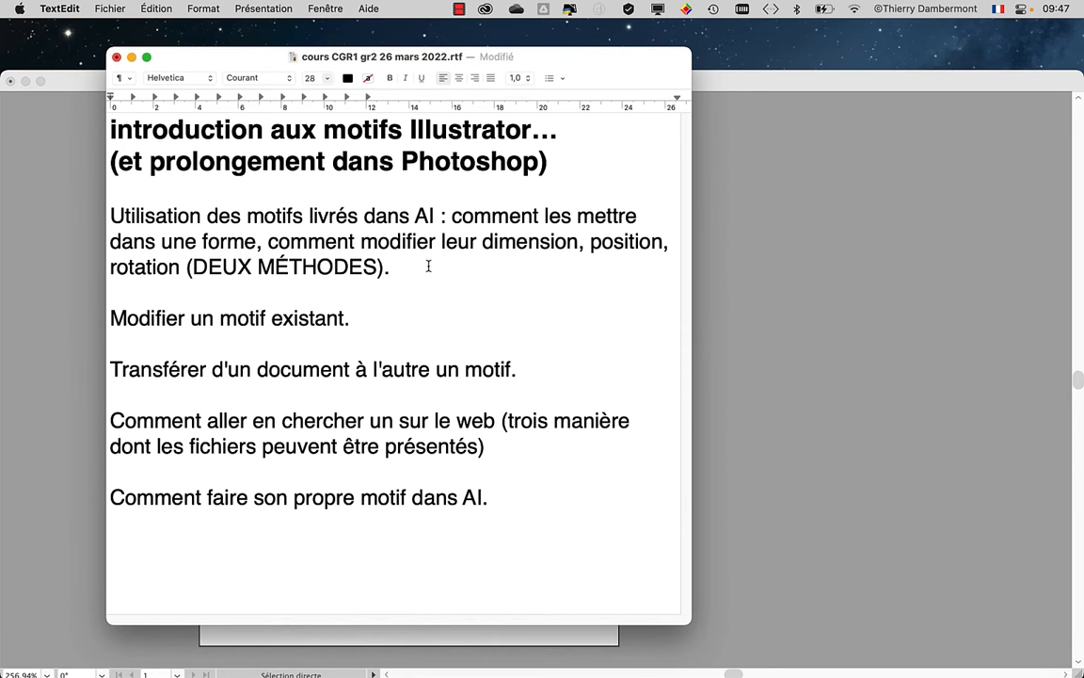
key("Return")
key("Return")
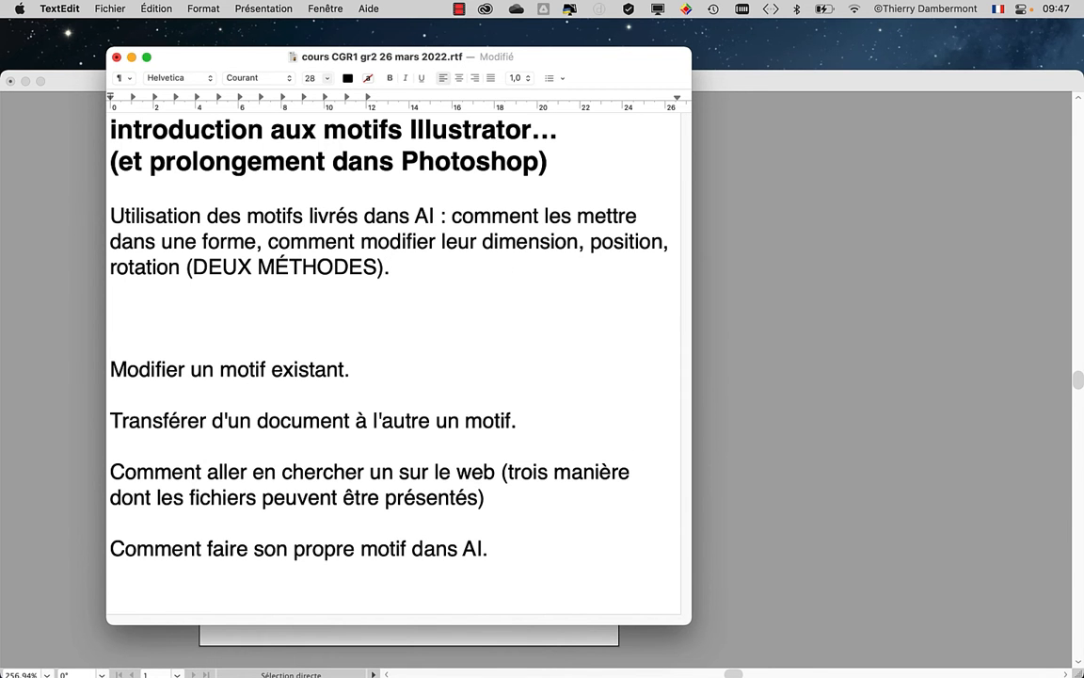
type("gérer le fo")
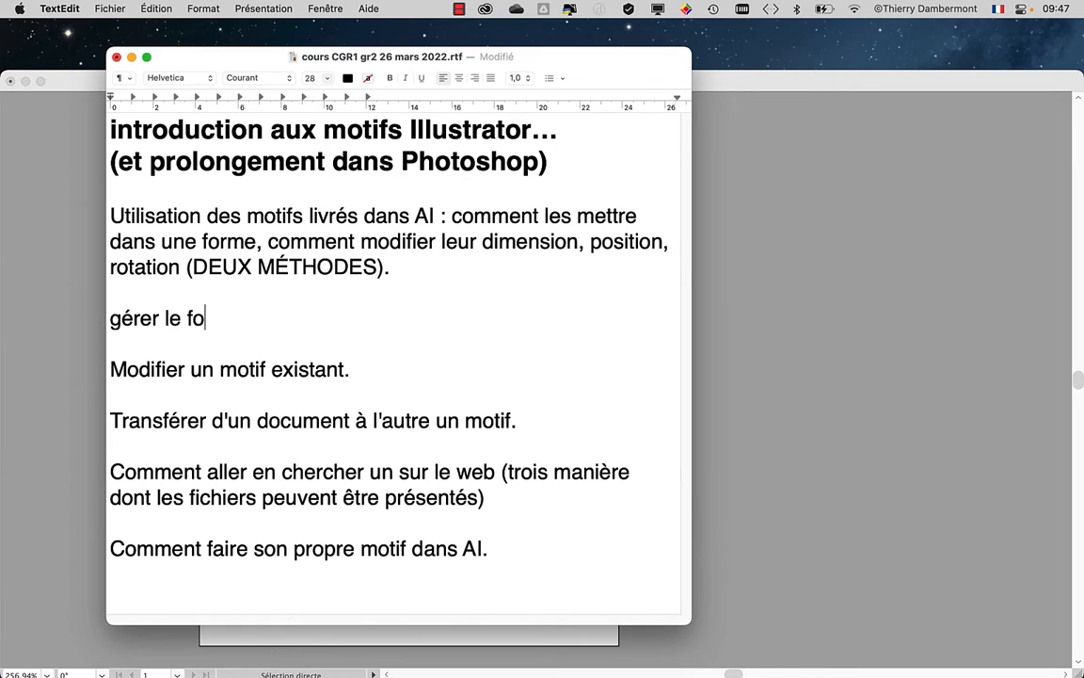
type("nd transparent de c")
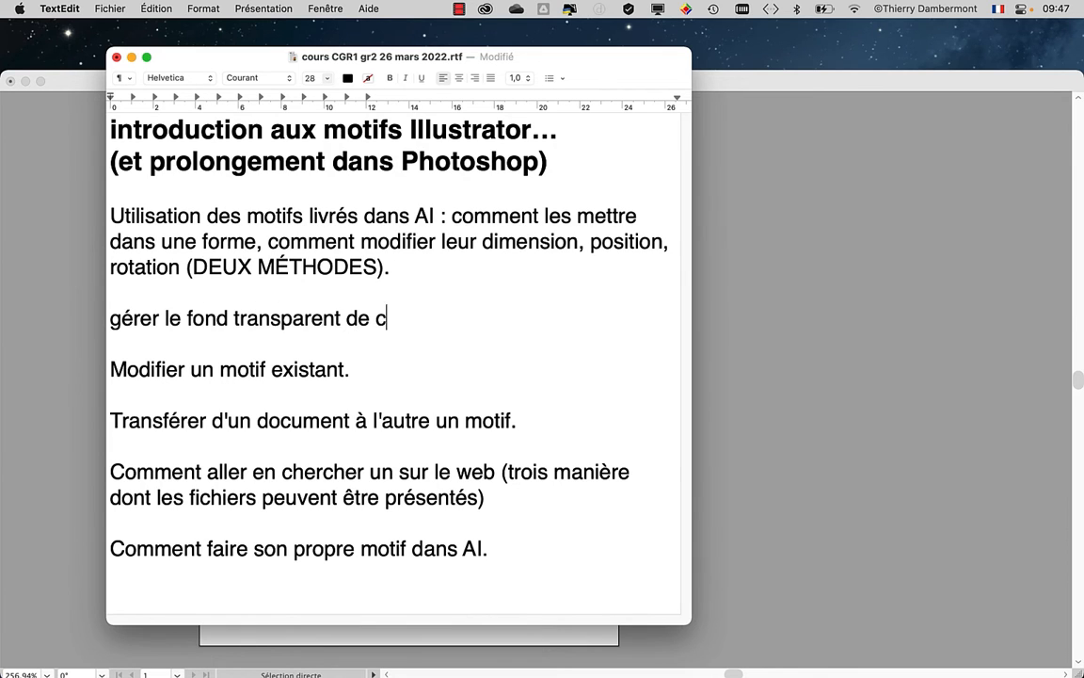
type("ertains motifs.")
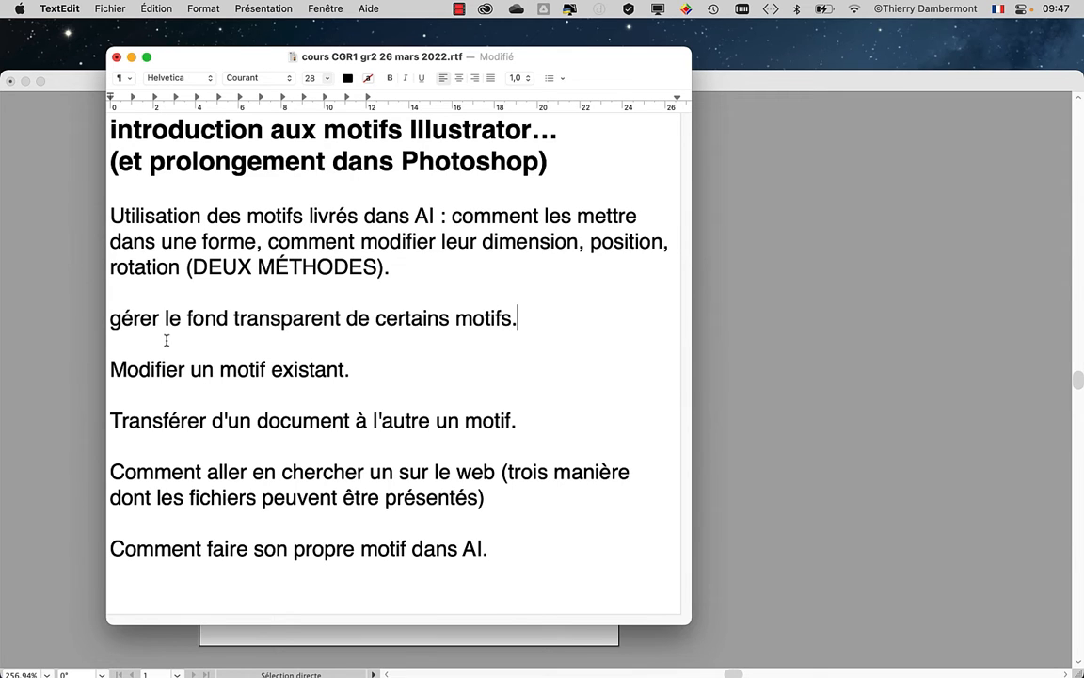
left_click_drag(109, 320, 115, 322)
type("G")
- Switch back to Illustrator and reposition the floating toolbar in the empty area beside the artboard
left_click(74, 86)
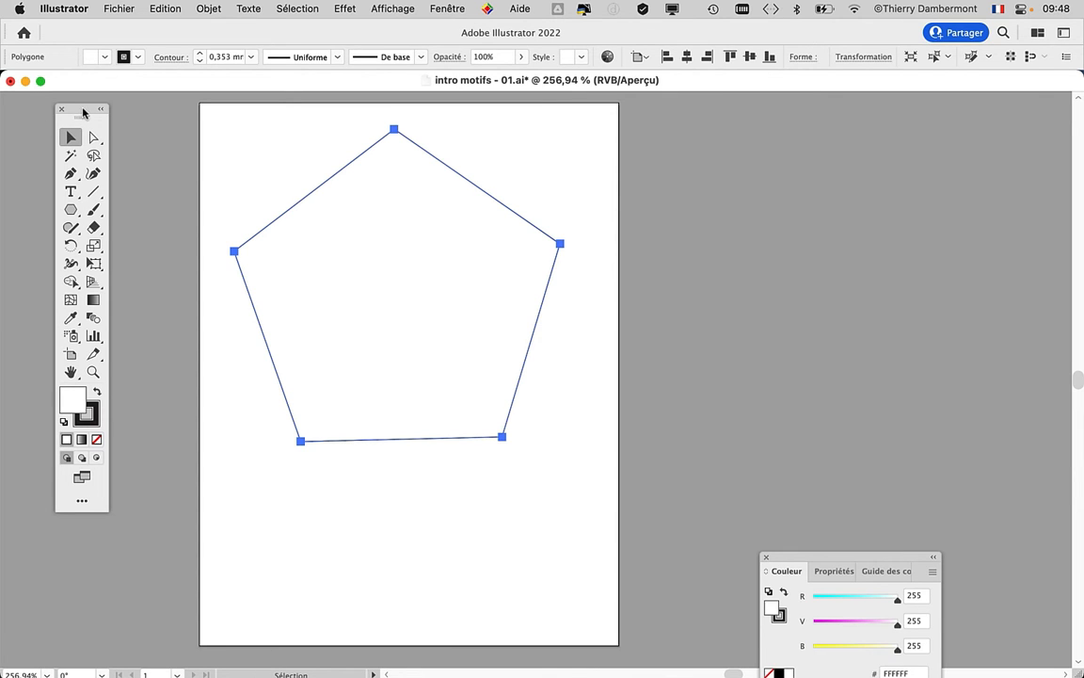
left_click_drag(81, 112, 137, 122)
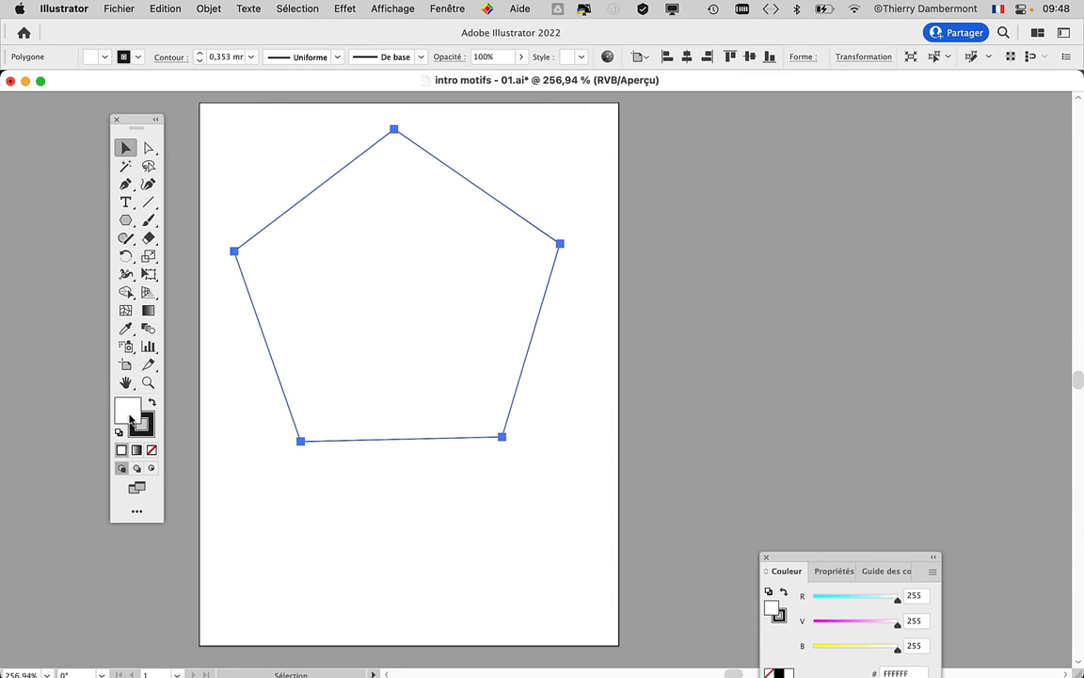
mouse_move(133, 416)
left_click_drag(137, 123, 67, 115)
- Show the transparency grid to compare the pentagon's fill with the empty artboard, and hide the grid again
left_click(361, 8)
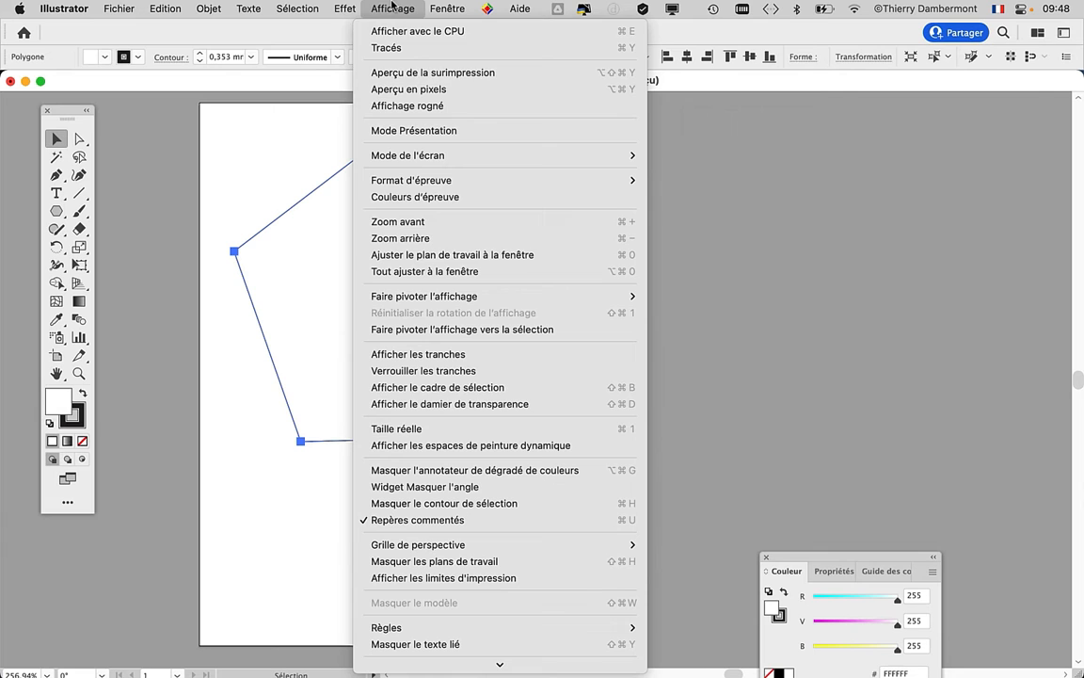
left_click(476, 404)
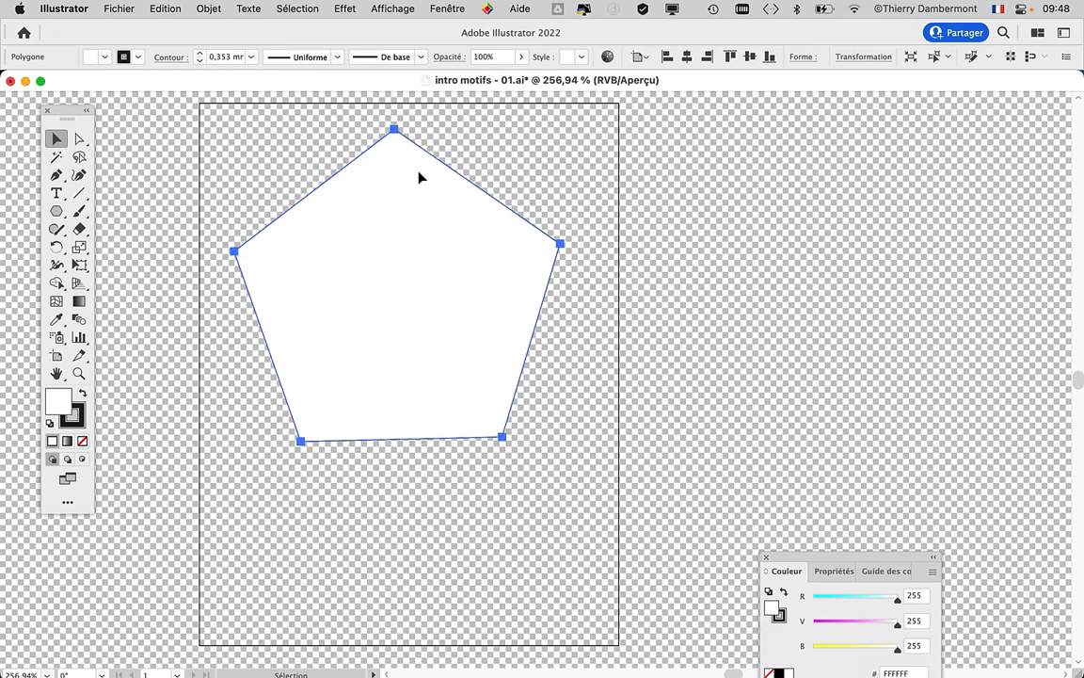
left_click(377, 7)
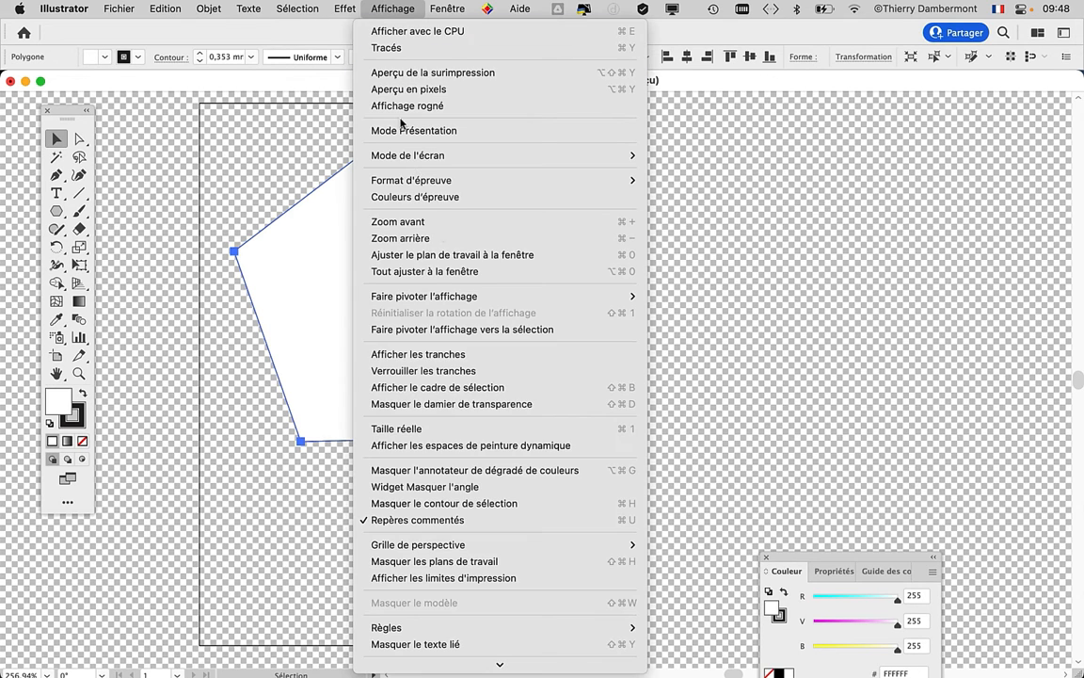
left_click(475, 400)
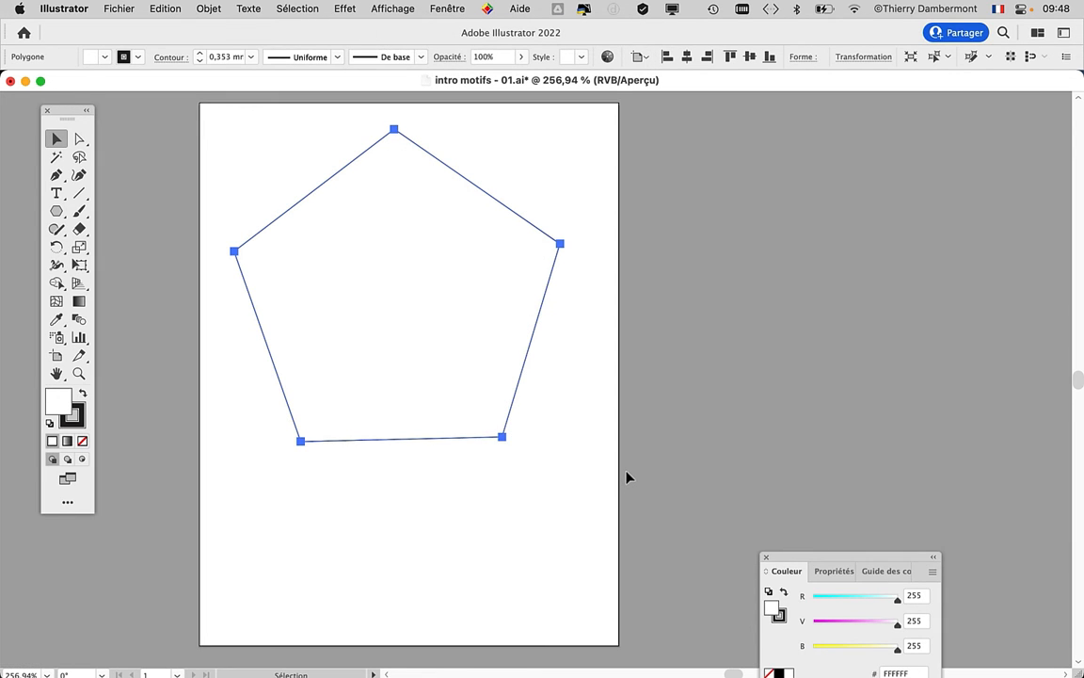
- Draw a white-filled rectangle much larger than the artboard, extending around it on all sides and covering the pentagon
key("super+1")
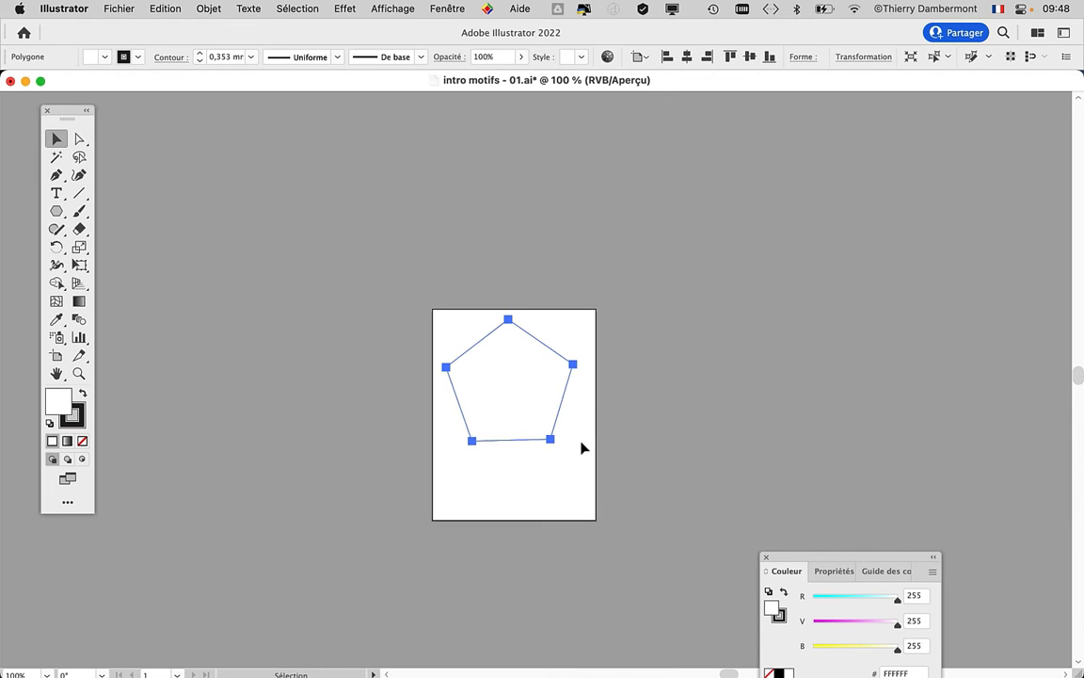
key("super+minus")
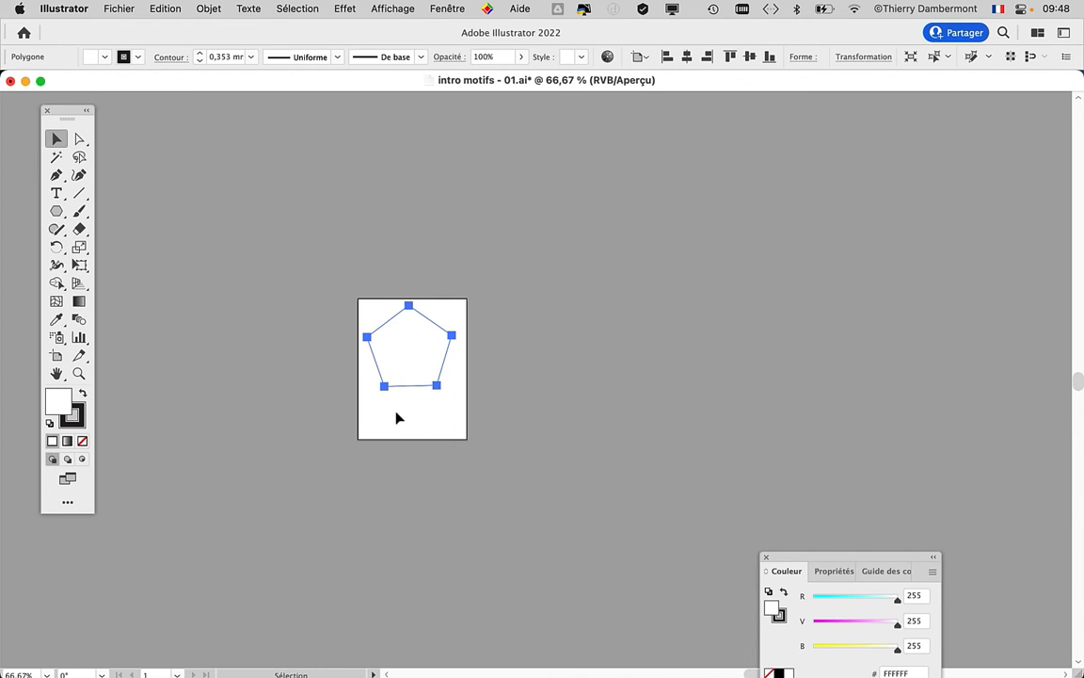
left_click_drag(56, 212, 94, 211)
left_click_drag(122, 117, 702, 626)
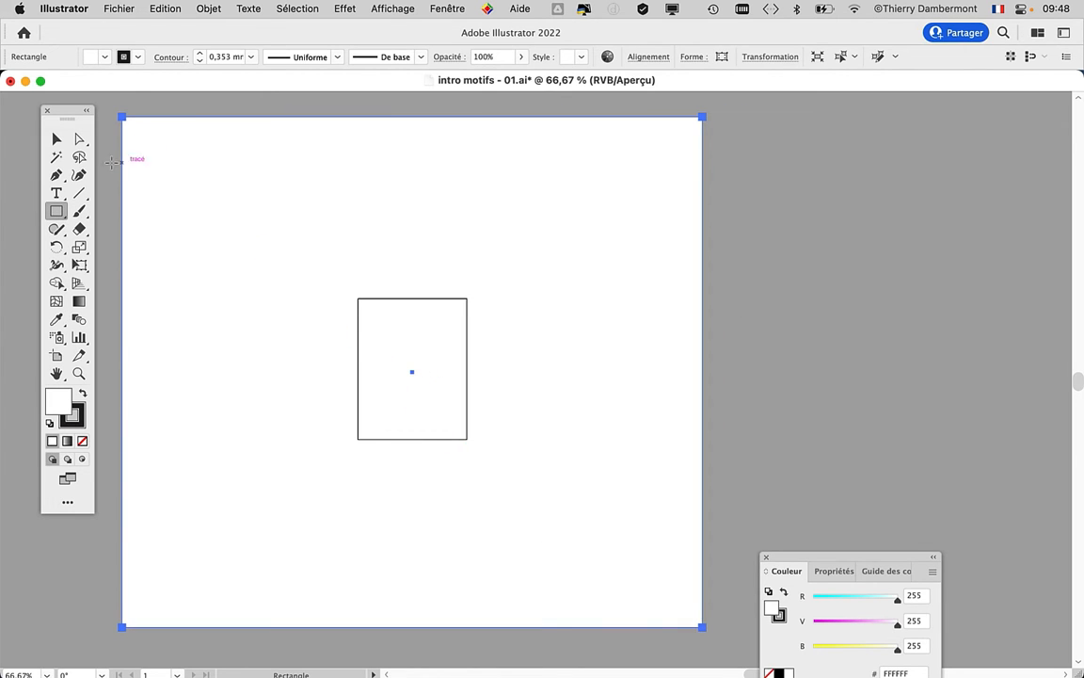
left_click(57, 140)
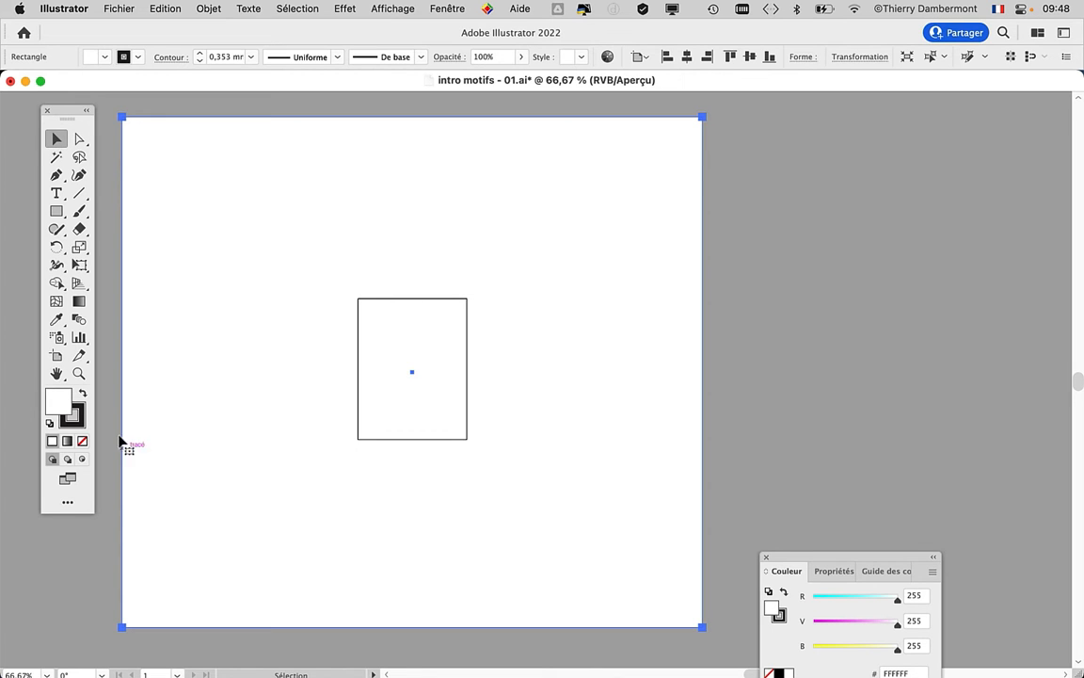
- Open the Swatches panel (Nuancier), move it to the upper part of the workspace and enlarge it to reveal all the swatches
left_click(442, 7)
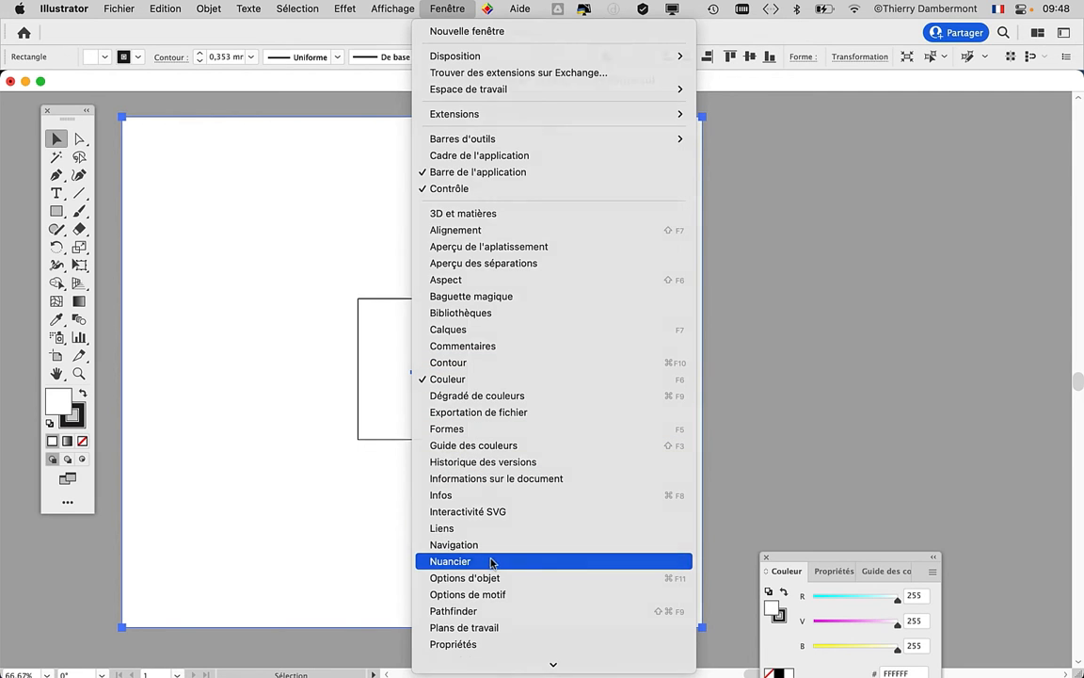
left_click(450, 561)
left_click_drag(417, 480, 746, 154)
left_click_drag(809, 494, 937, 376)
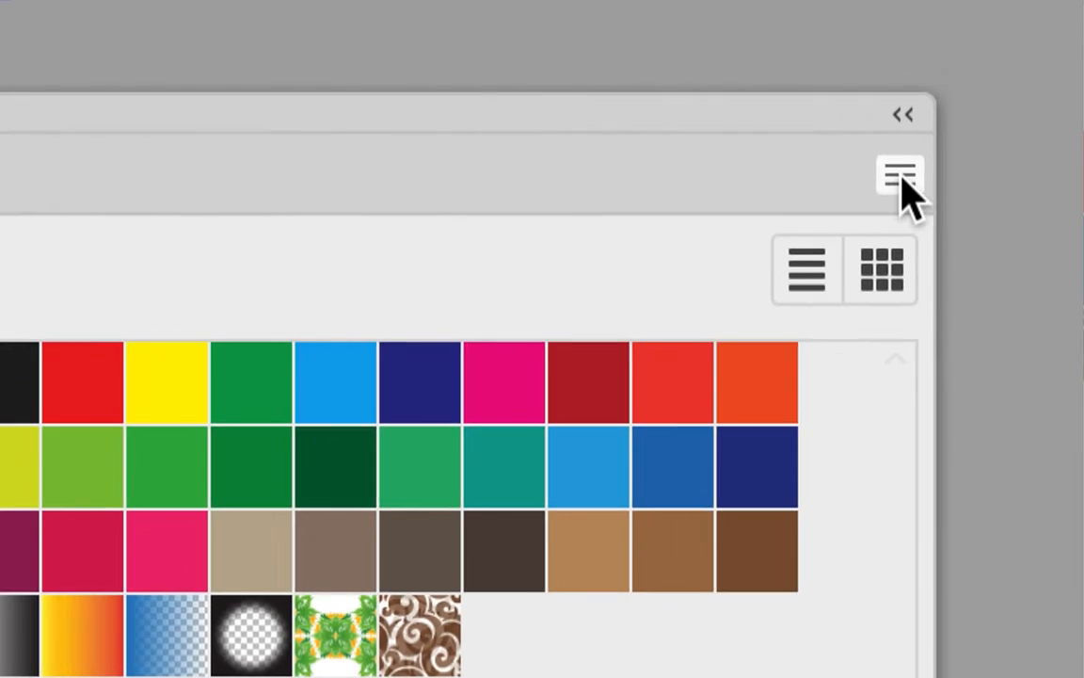
- Start a new swatch from the rectangle's white fill and name it "fond de page", moving the dialog aside
left_click(900, 177)
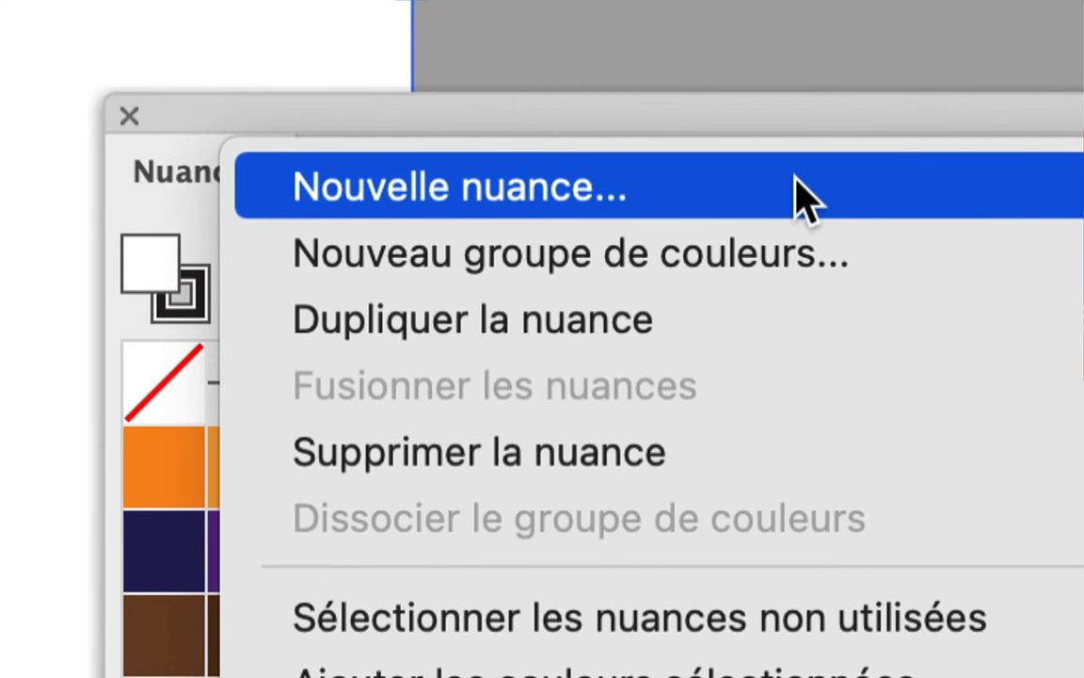
left_click(796, 179)
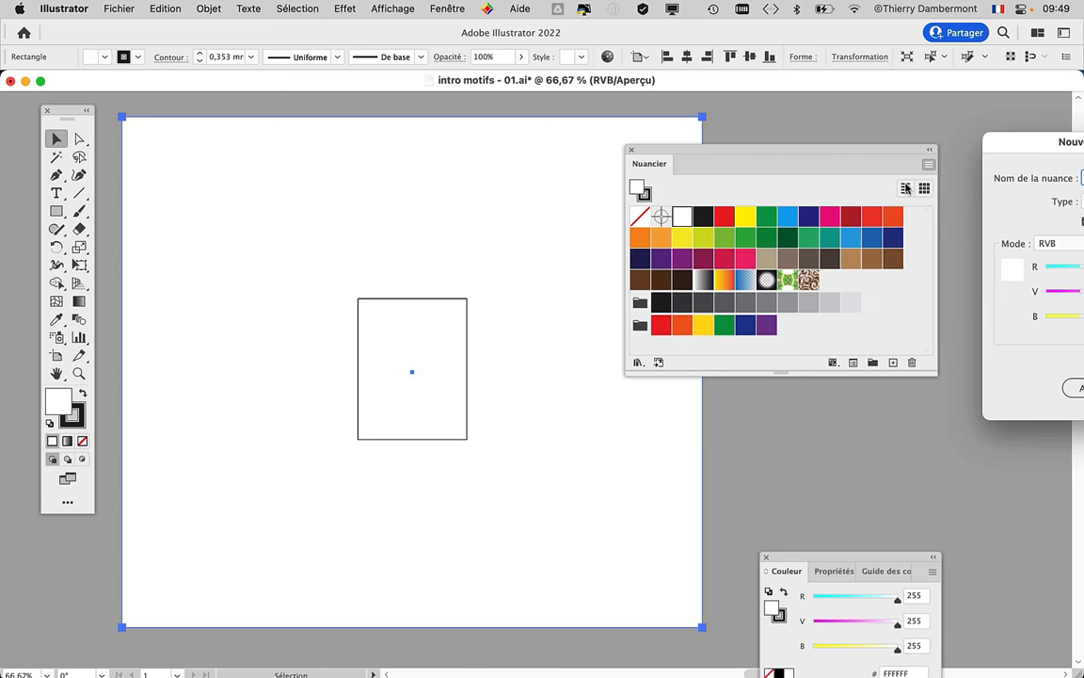
left_click_drag(1003, 140, 395, 87)
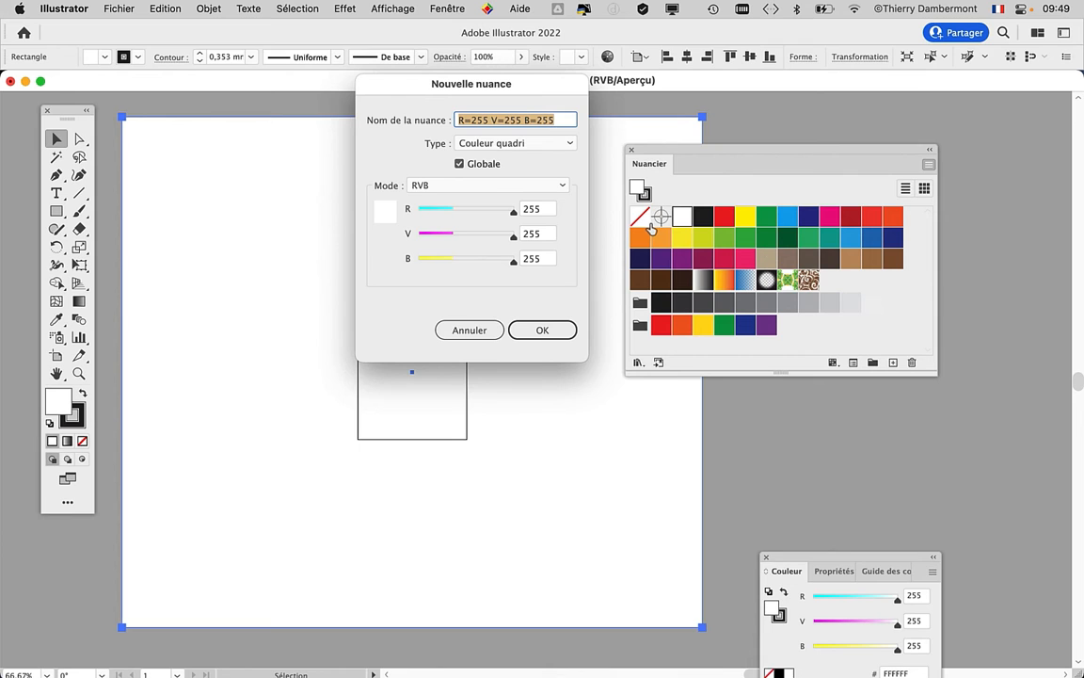
left_click_drag(518, 87, 483, 86)
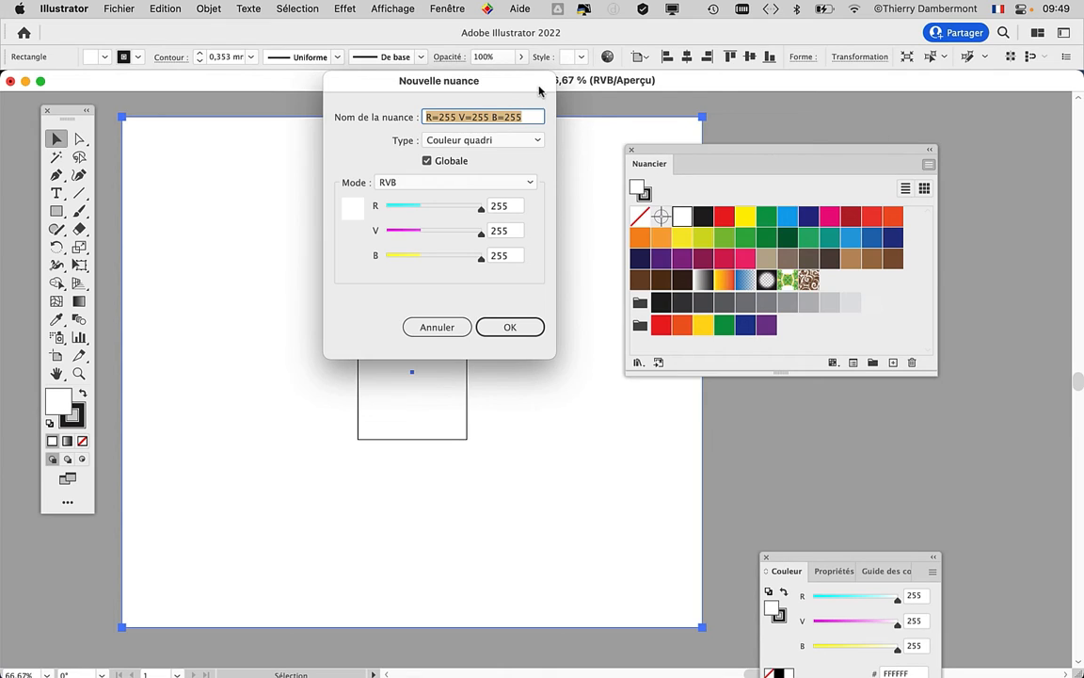
left_click_drag(513, 81, 792, 116)
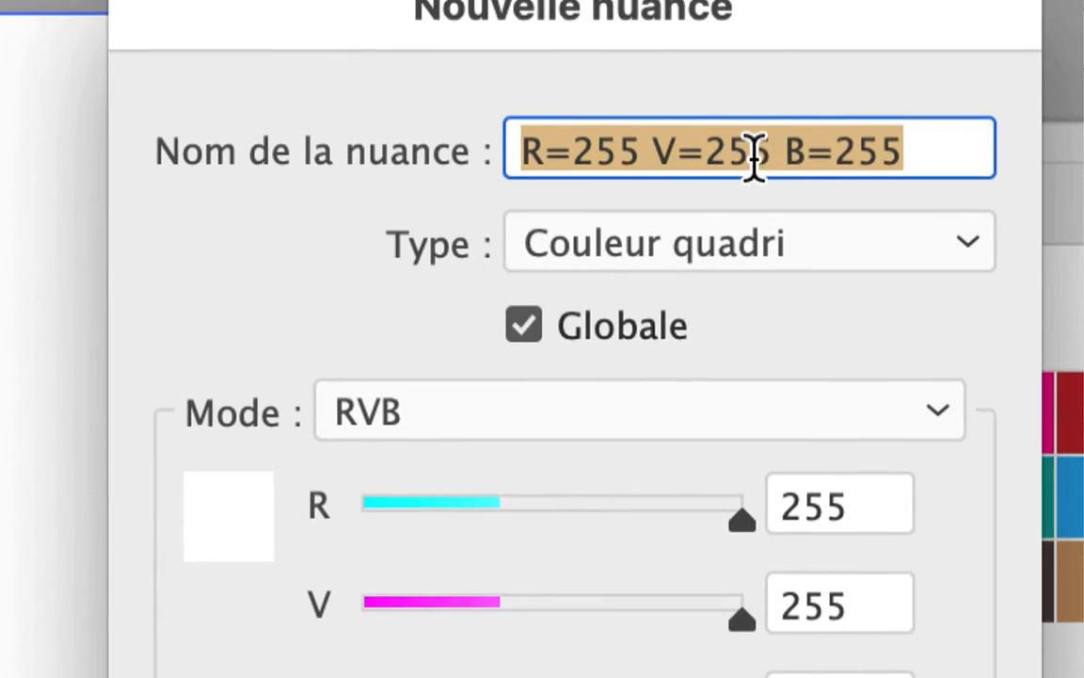
left_click(1003, 64)
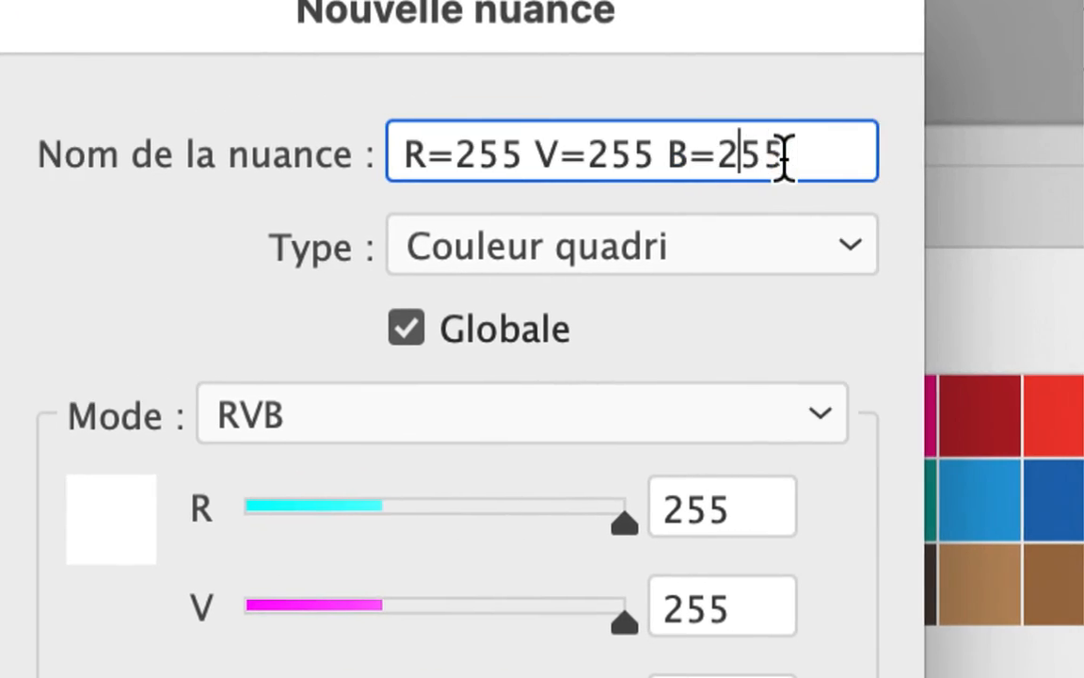
left_click_drag(1050, 68, 725, 15)
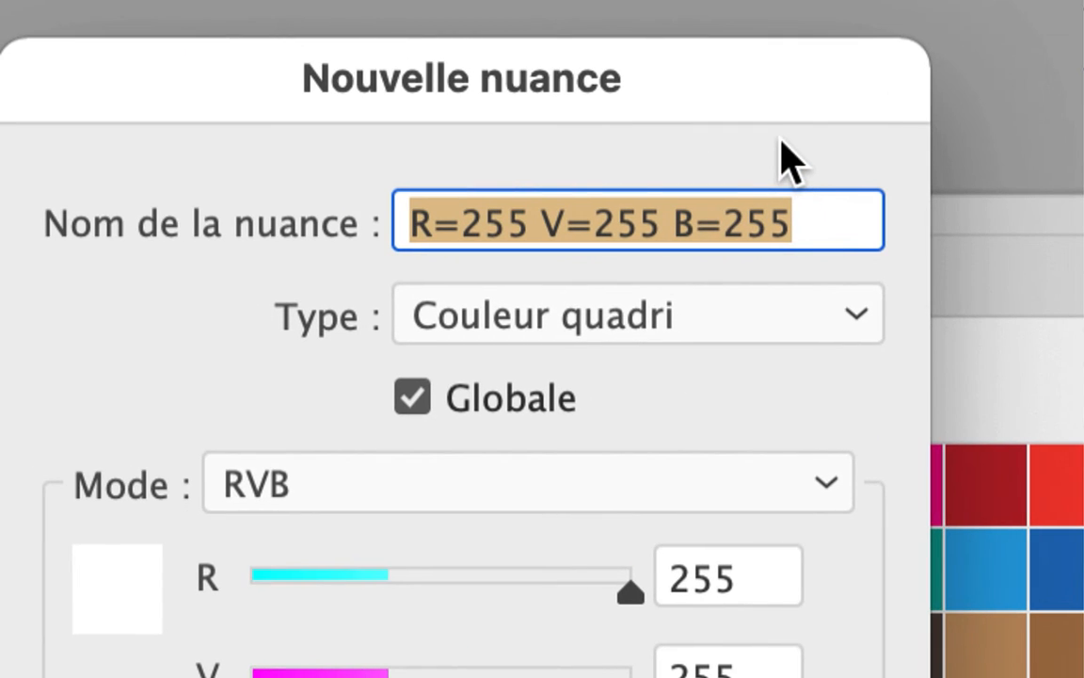
type("fond de page")
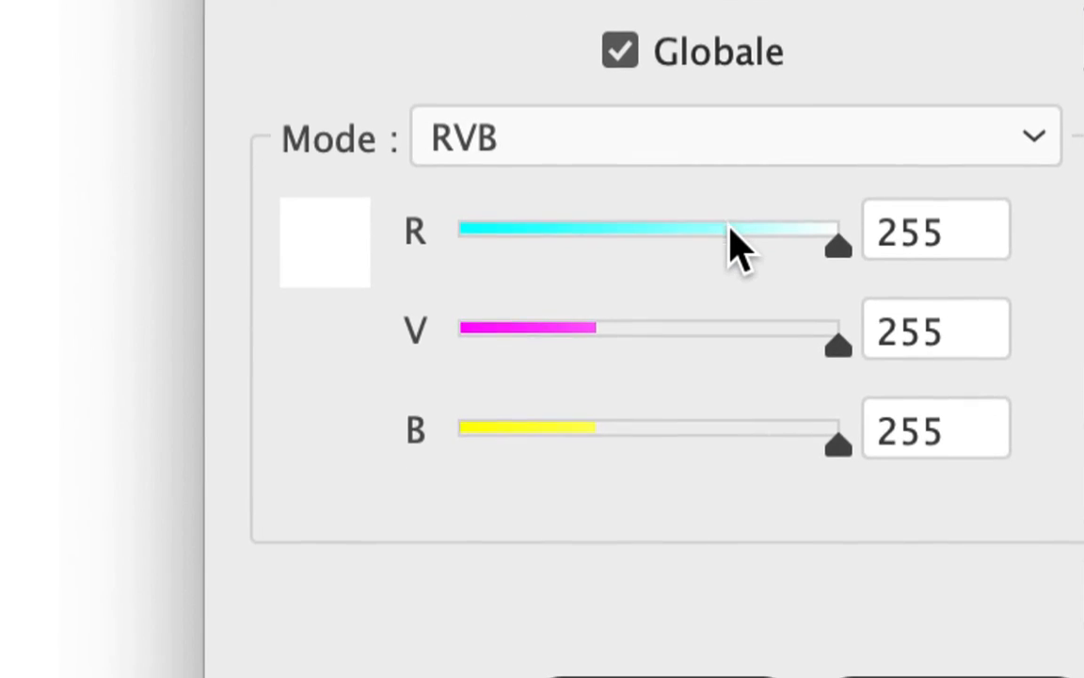
- Create the "fond de page" swatch as a neutral grey, setting R, V and B to 125 and lightening them together to 201
left_click_drag(767, 231, 602, 236)
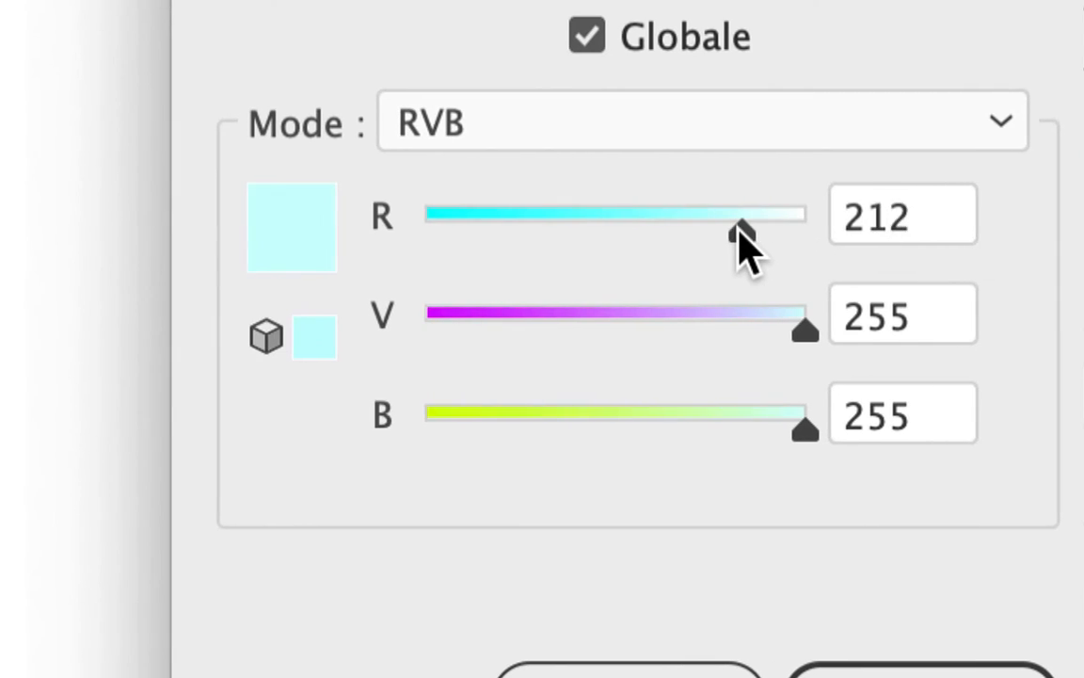
left_click_drag(725, 250, 695, 249)
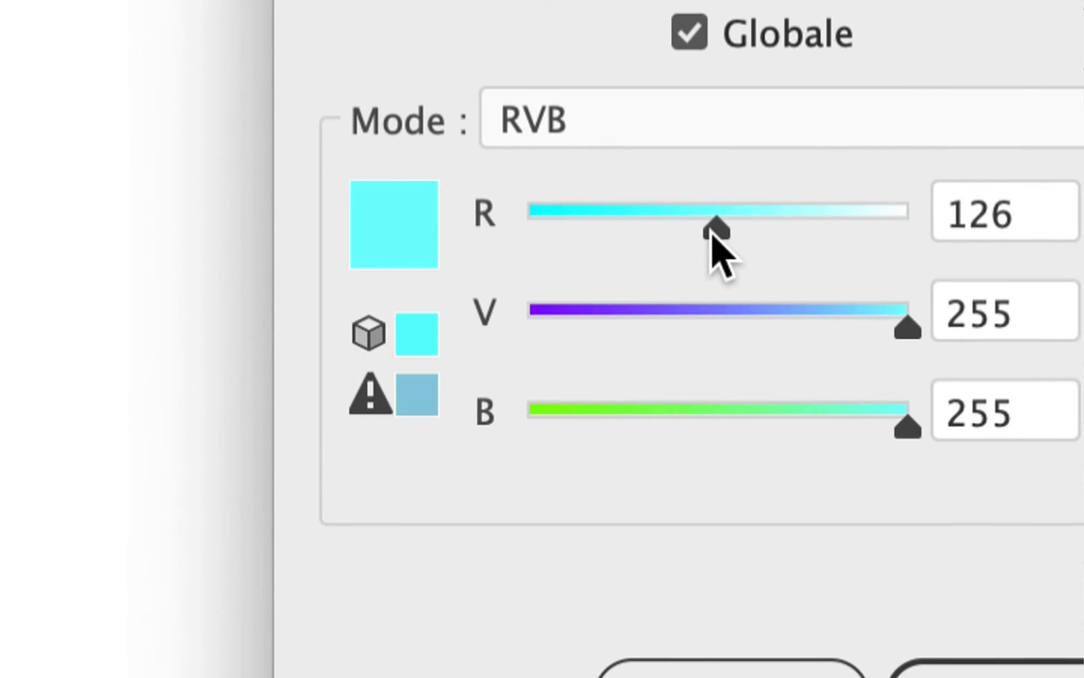
left_click(982, 228)
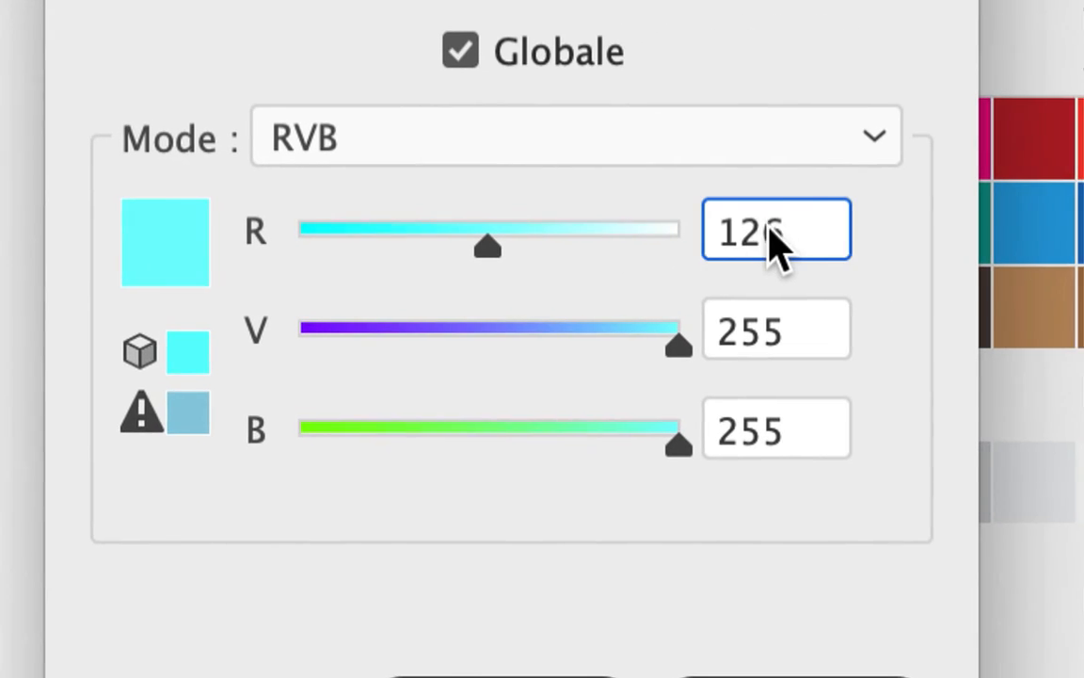
double_click(774, 233)
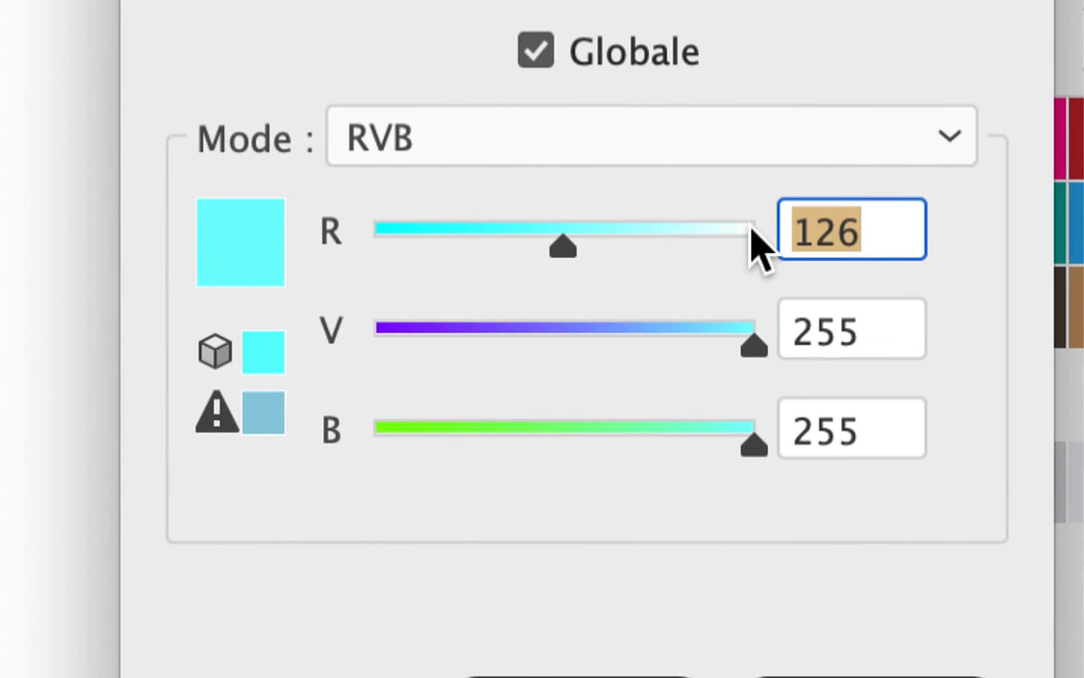
type("125")
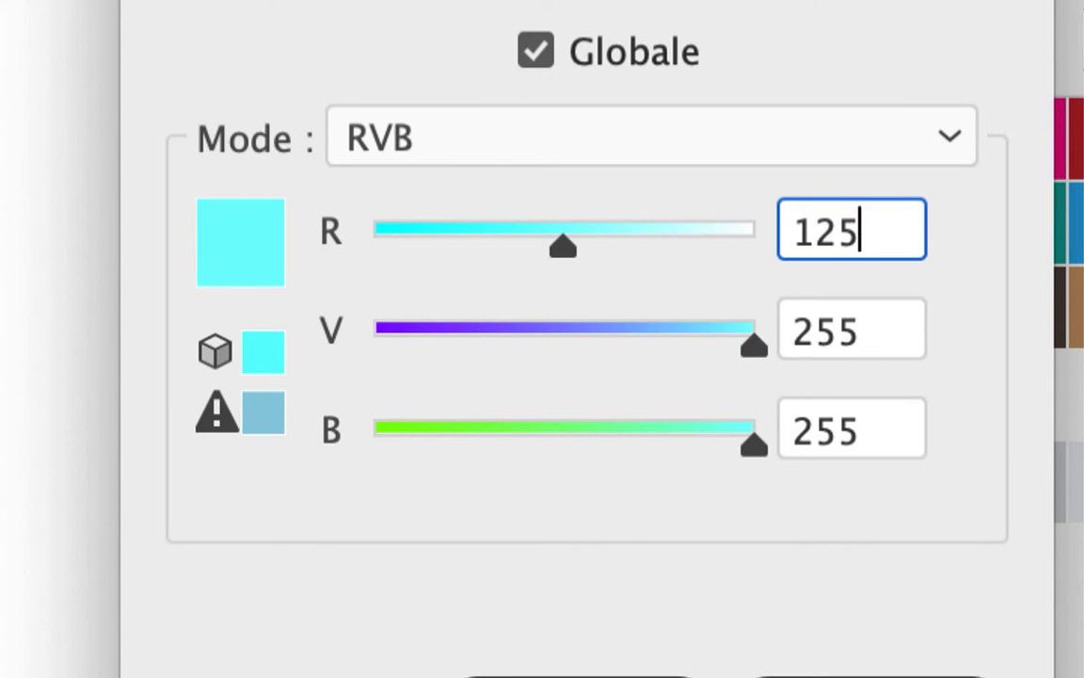
key("Tab")
type("125")
key("Tab")
type("125")
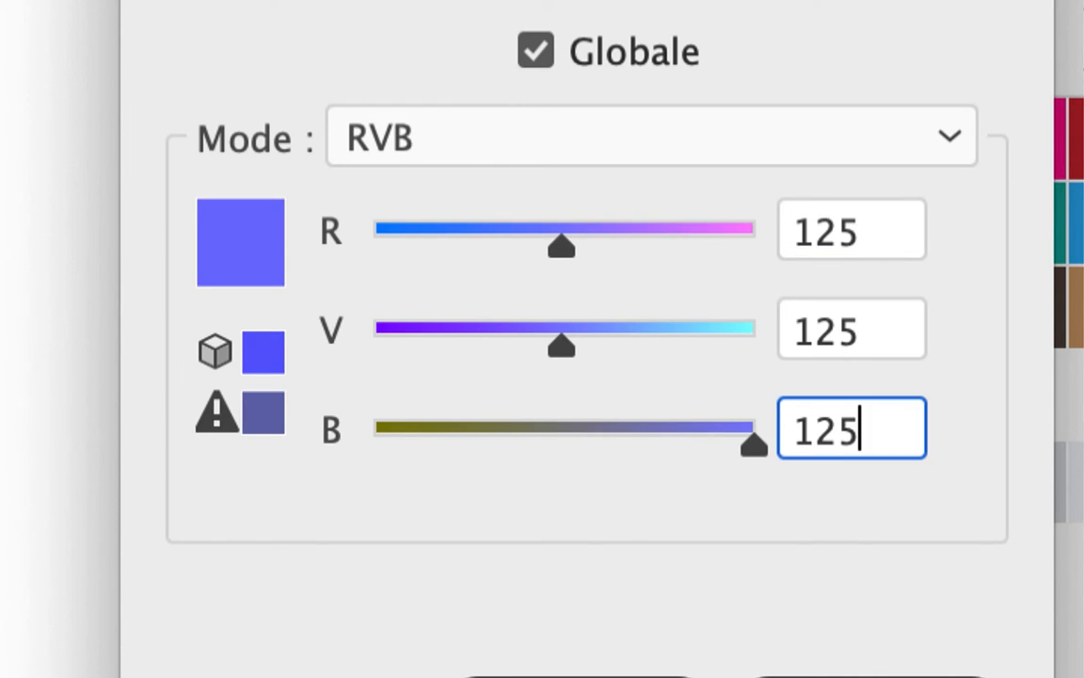
key("Tab")
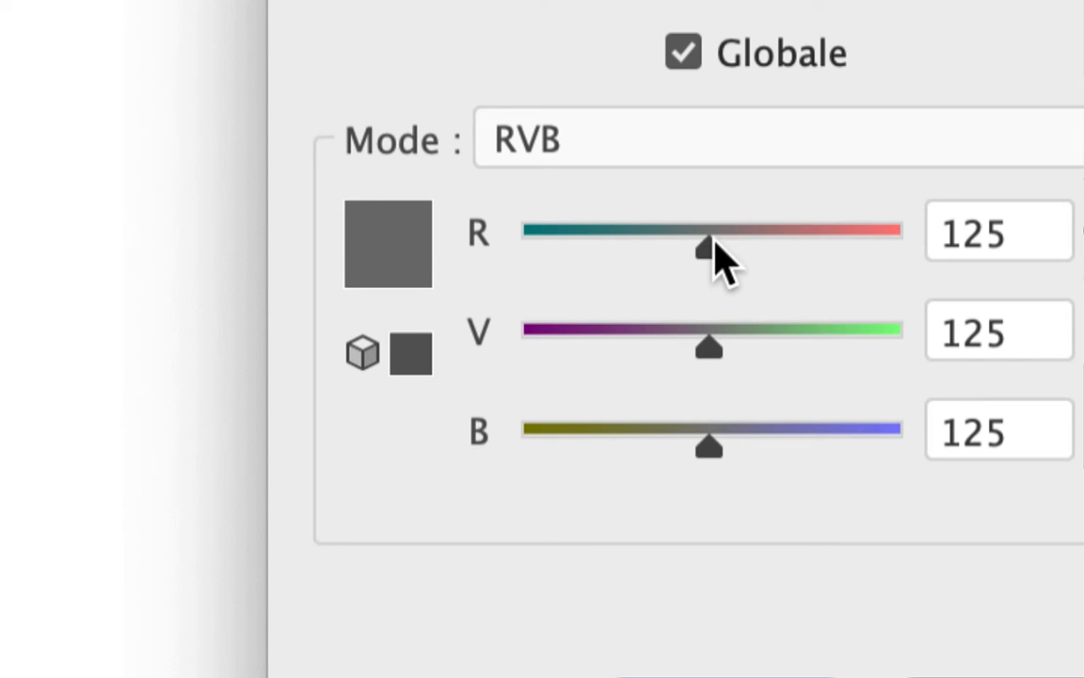
left_click_drag(712, 244, 741, 247)
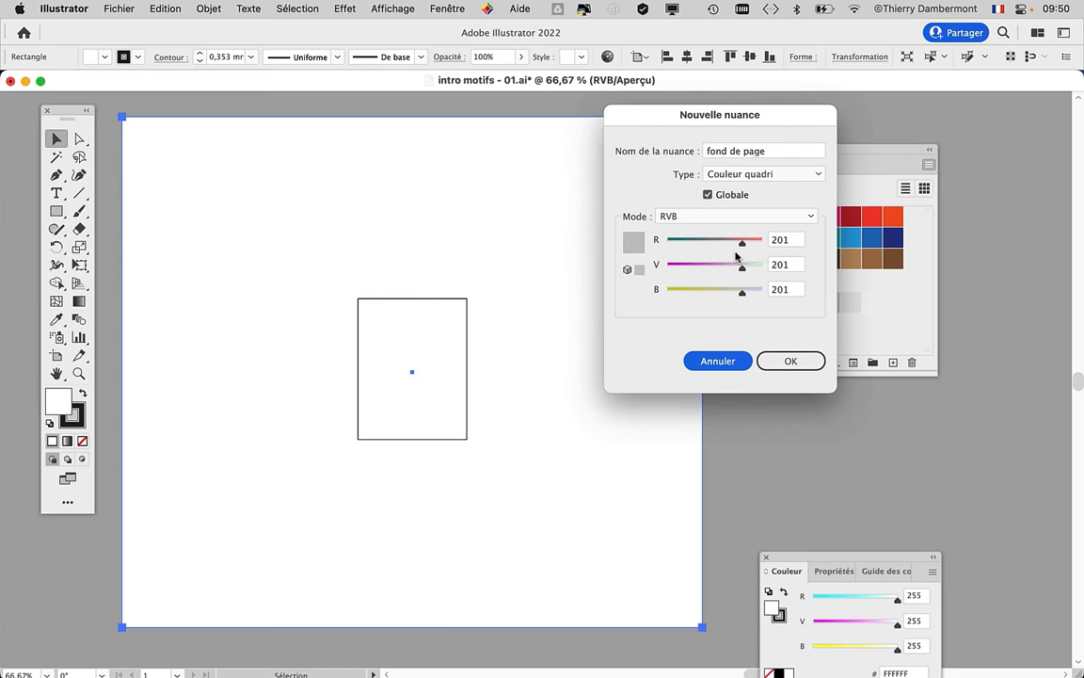
left_click(783, 360)
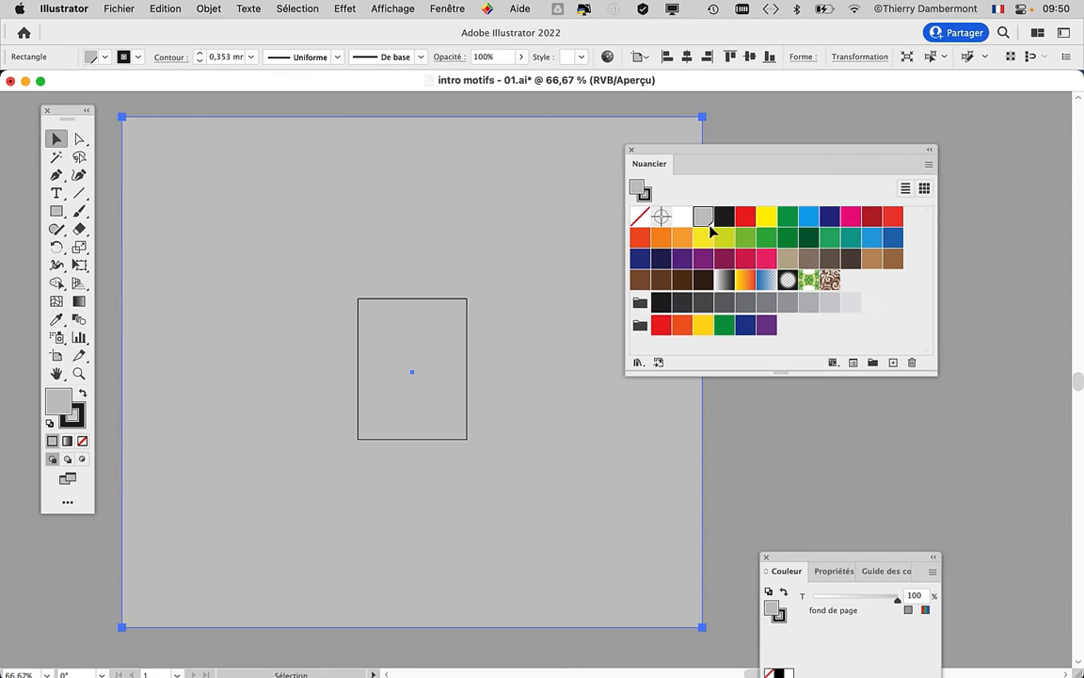
- Make the Swatches panel narrower and taller, and move it clear of the grey rectangle
left_click_drag(932, 373, 719, 459)
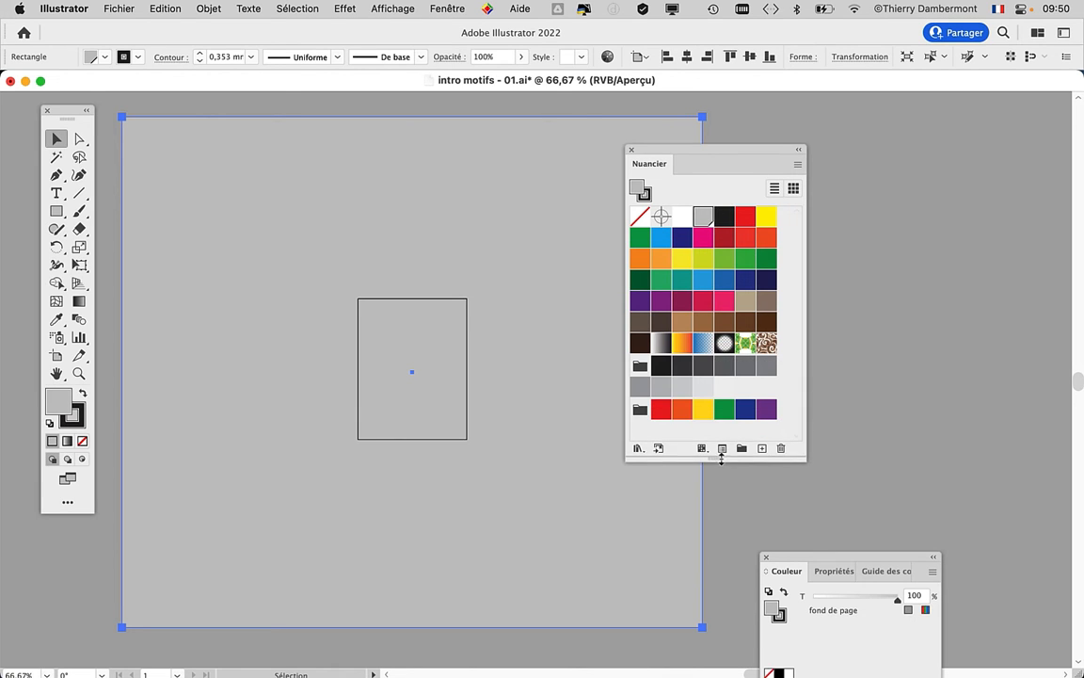
left_click_drag(678, 155, 851, 159)
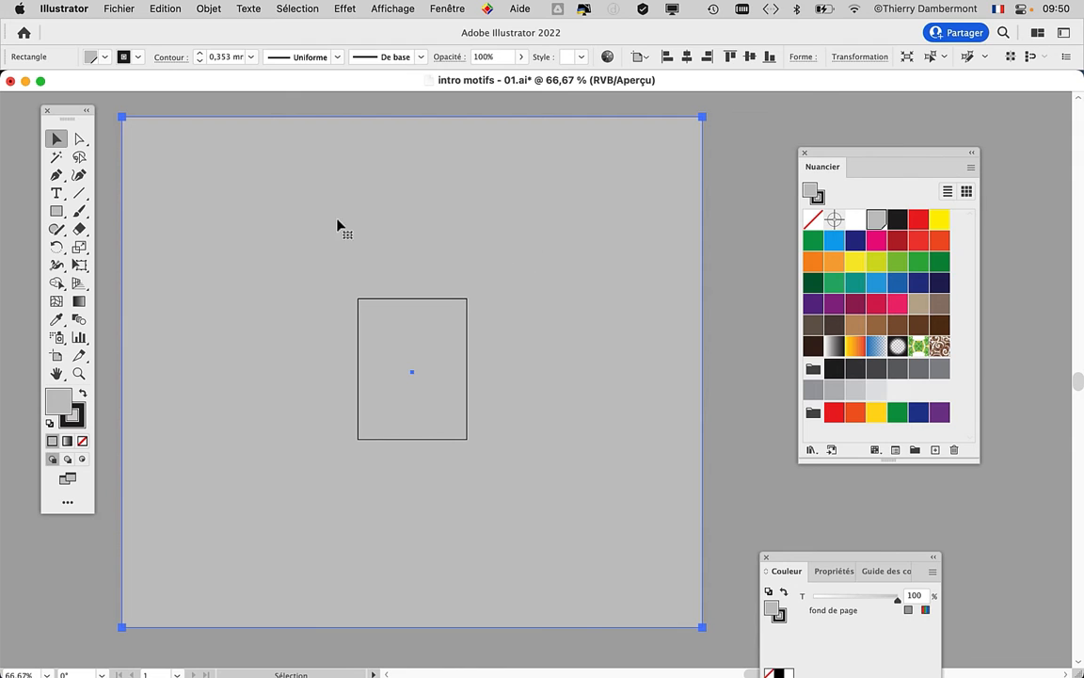
- Draw a small rectangle outside the large grey one, try other swatches on it, and fill it with the blue C=85 M=50 J=0 N=0
left_click_drag(313, 227, 492, 199)
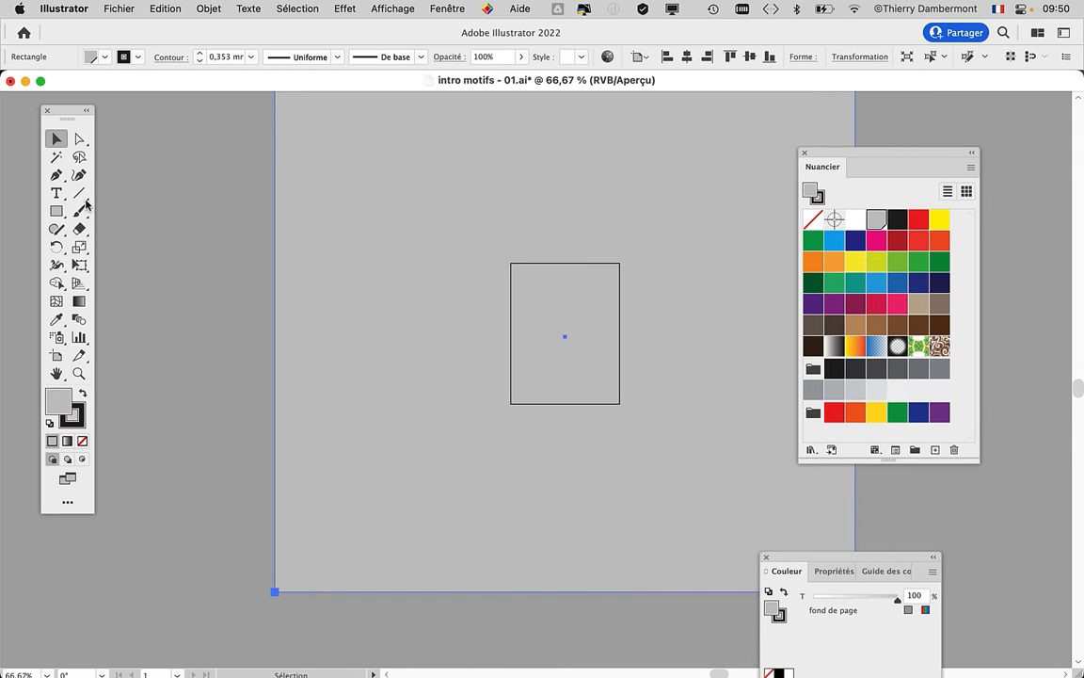
left_click(56, 211)
mouse_move(160, 167)
left_mouse_down()
mouse_move(218, 310)
mouse_move(202, 227)
left_mouse_up()
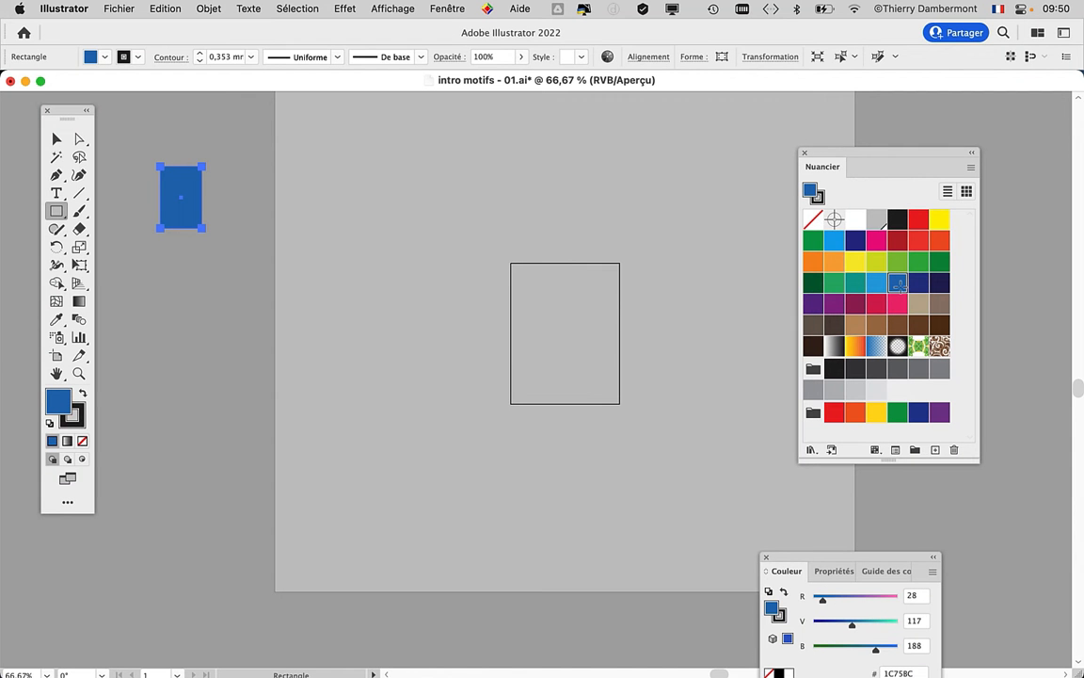
left_click(876, 283)
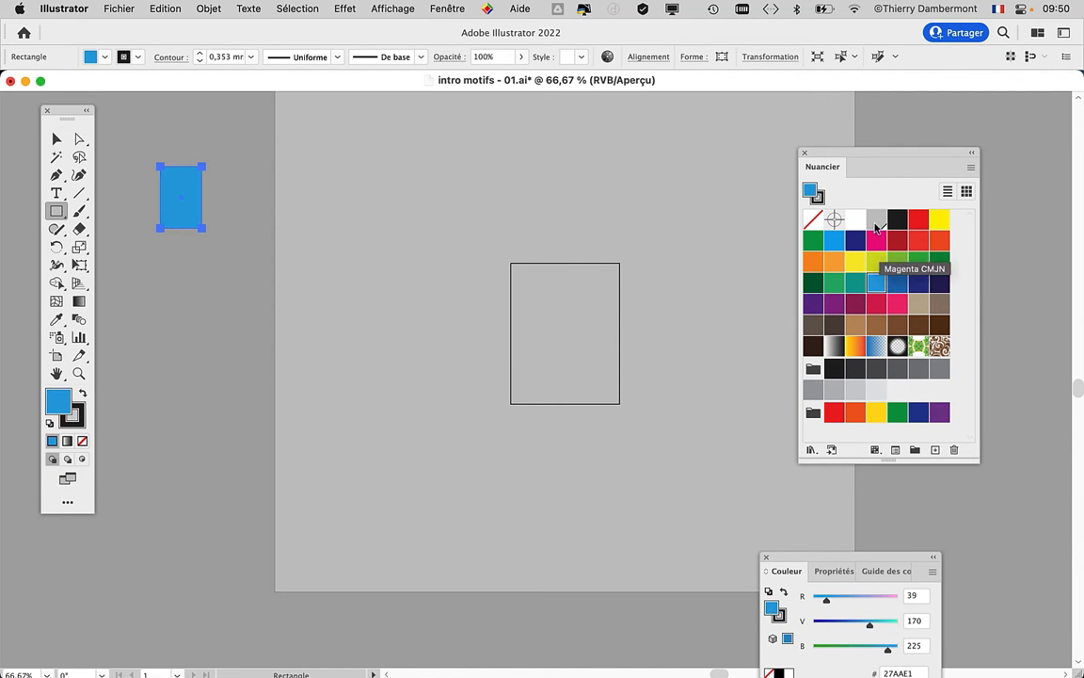
left_click(917, 263)
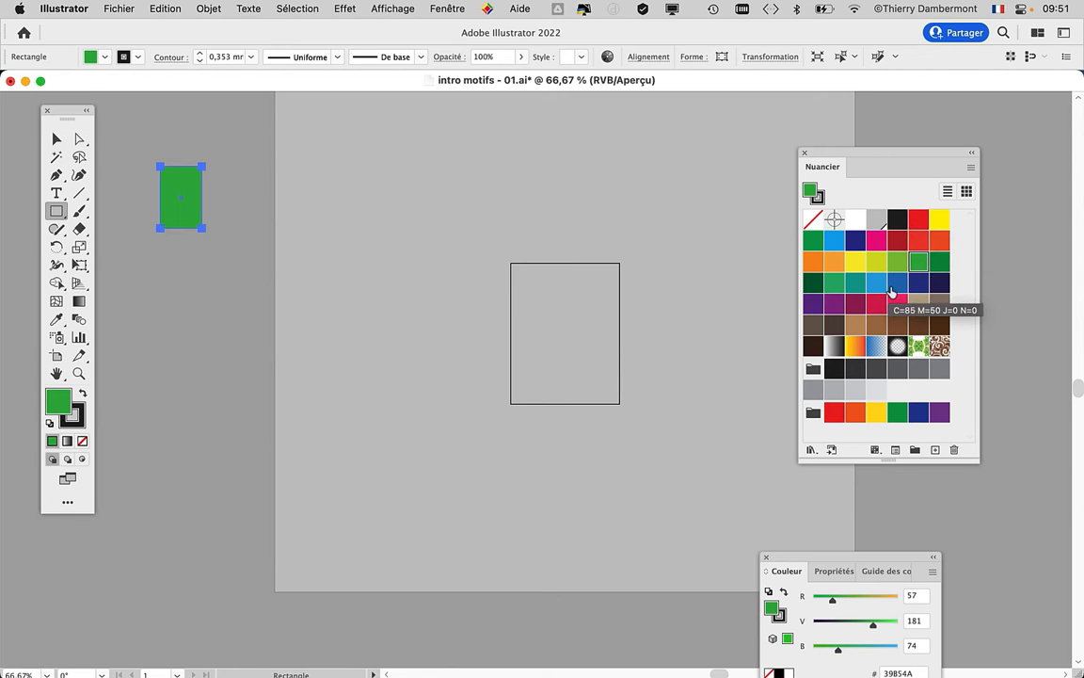
left_click(894, 285)
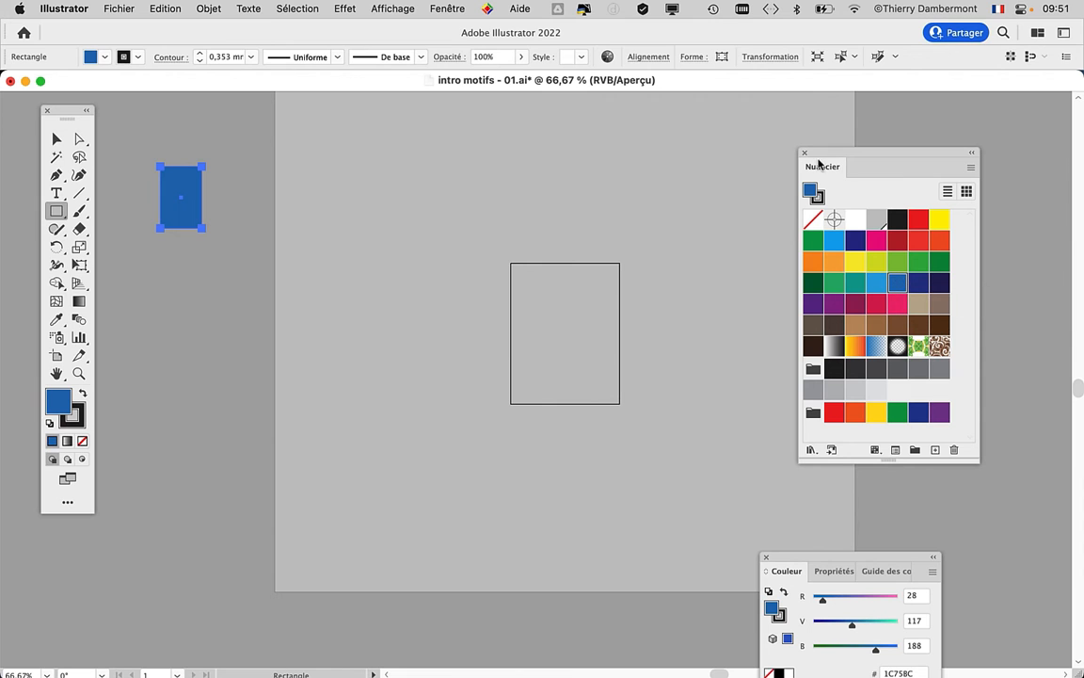
- Move the Swatches panel further out and open the Layers panel (Calques), placing it between the artboard and the swatches
left_click_drag(820, 152, 895, 157)
scroll(695, 223, "down", 1)
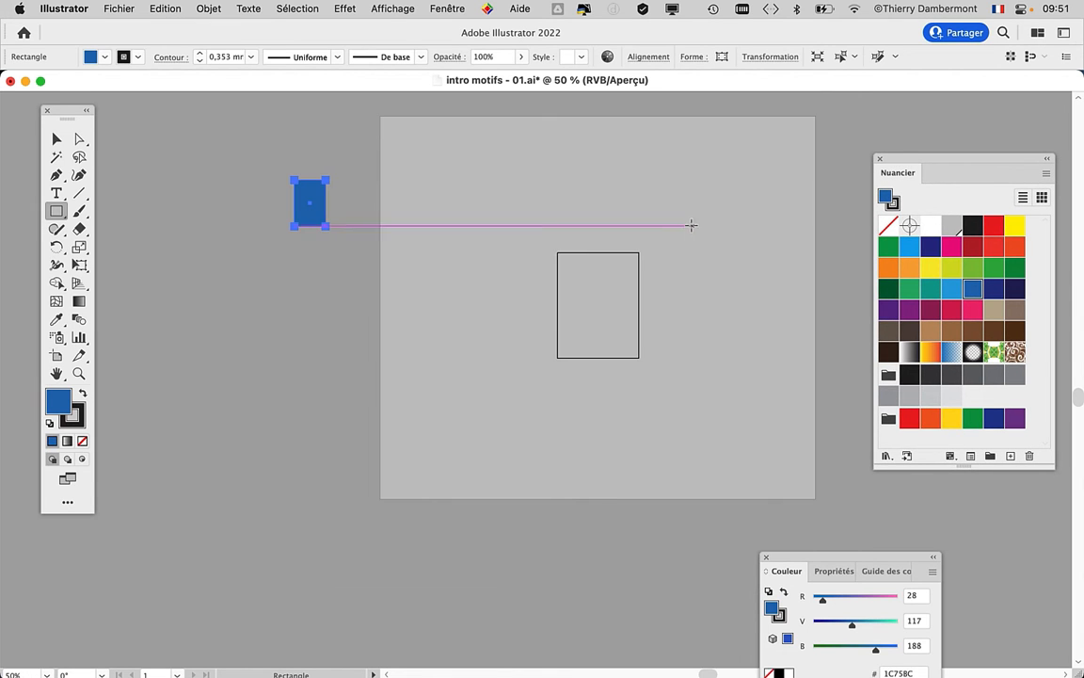
left_click_drag(494, 259, 375, 257)
left_click(447, 9)
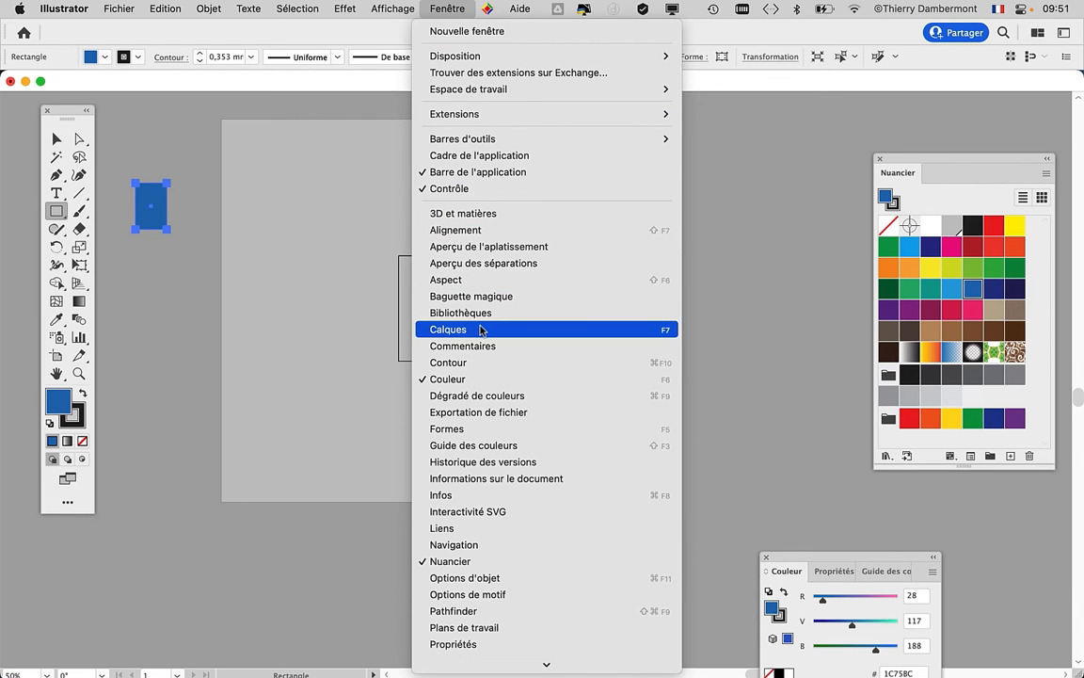
left_click(436, 330)
left_click_drag(801, 72, 414, 6)
left_click_drag(731, 618, 621, 222)
left_click_drag(471, 28, 628, 165)
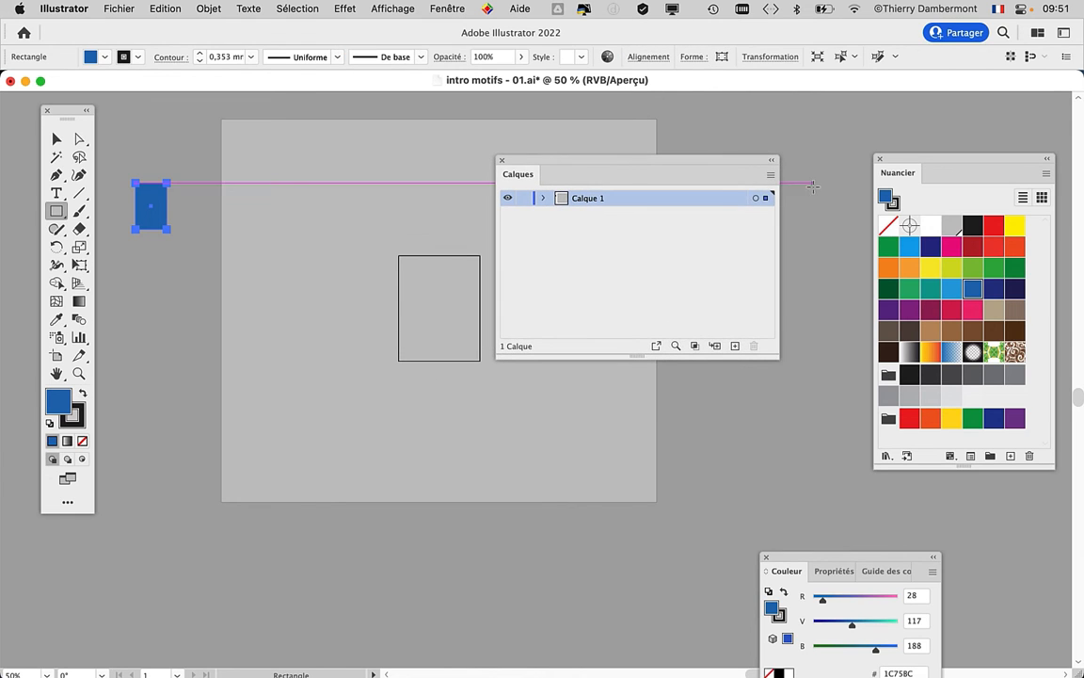
- Set the Layers panel's row size to a custom 80 pixels for larger thumbnails
left_click(771, 176)
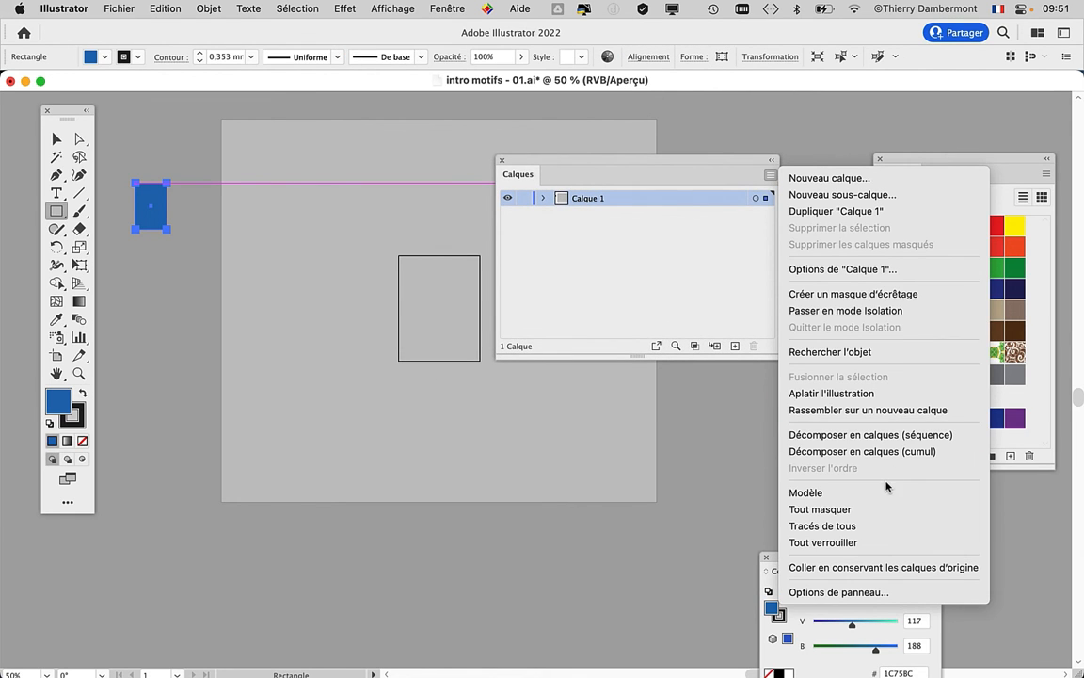
left_click(866, 591)
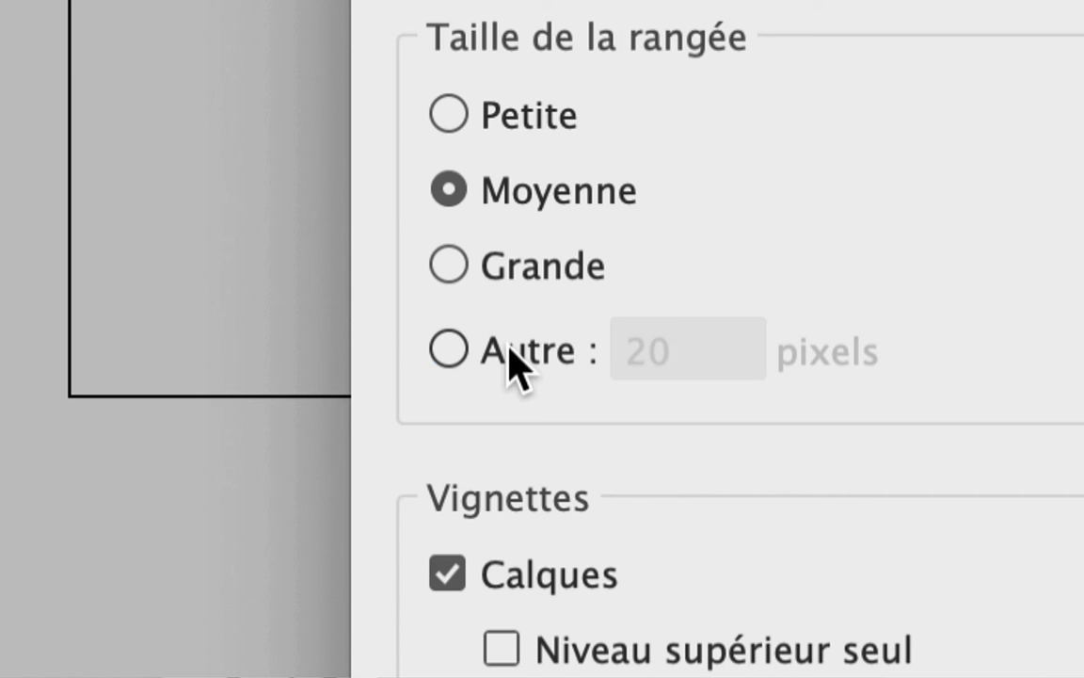
left_click(509, 348)
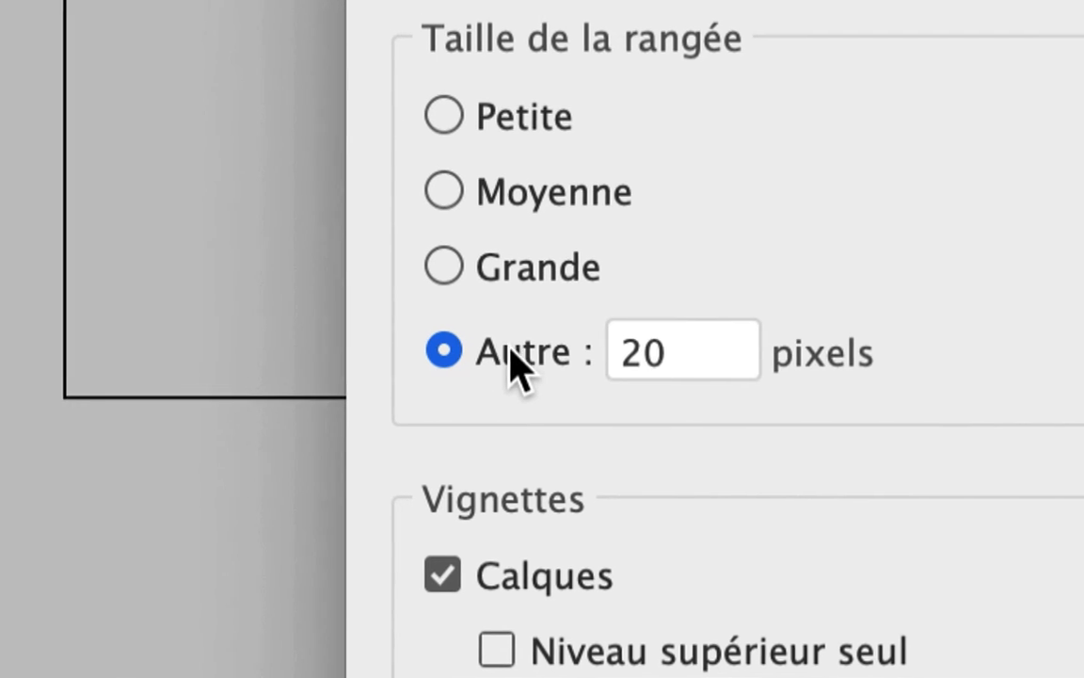
left_click_drag(648, 351, 595, 352)
type("8")
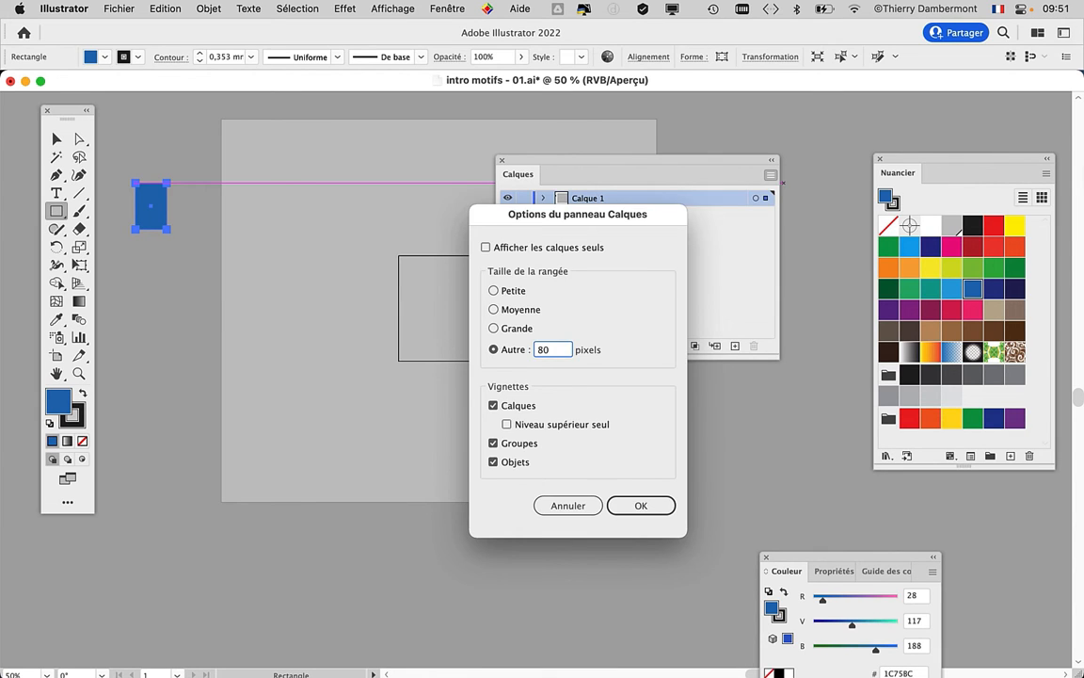
key("Return")
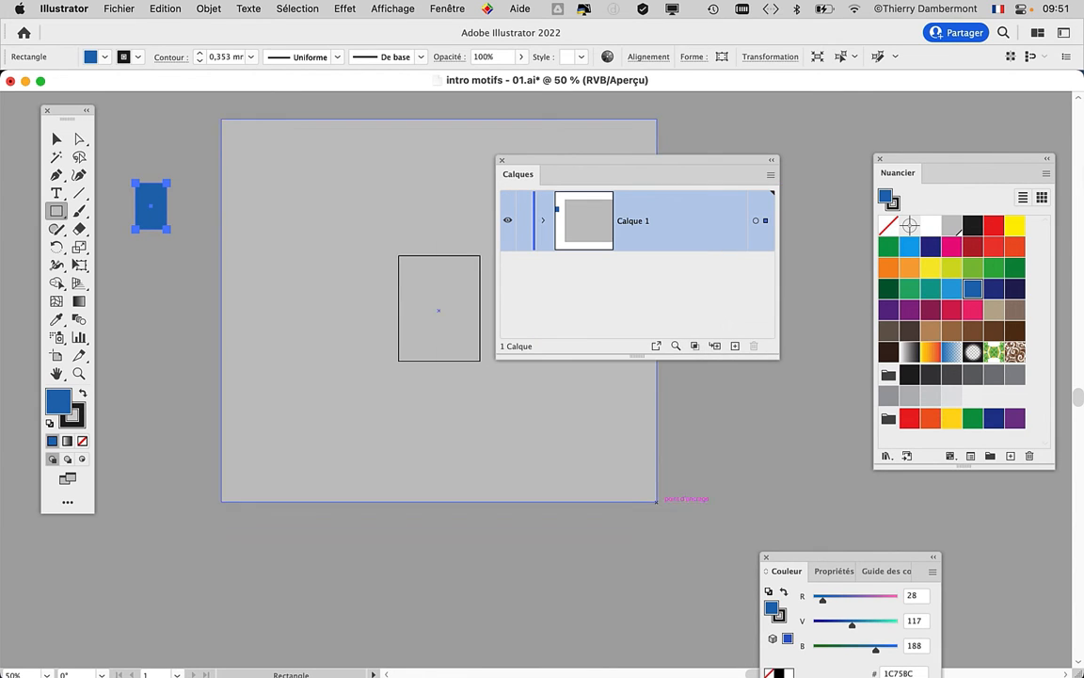
- Resize and reposition the Layers panel, and add a new layer above Calque 1
left_click_drag(780, 358, 836, 483)
left_click_drag(637, 172, 703, 153)
left_click_drag(858, 468, 753, 356)
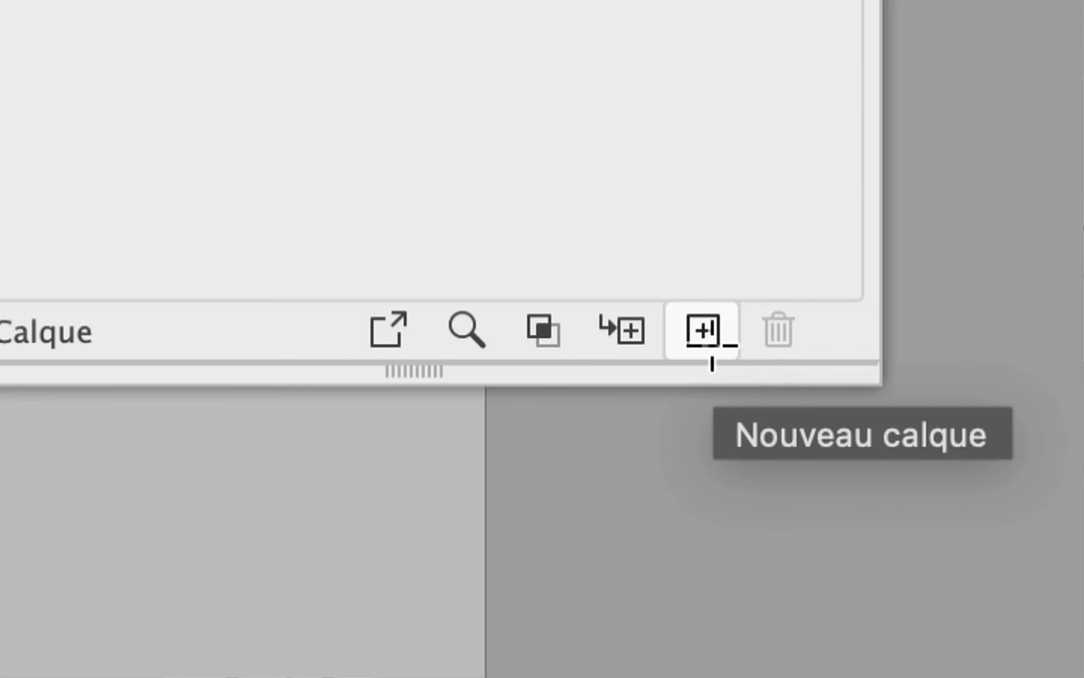
left_click(707, 339)
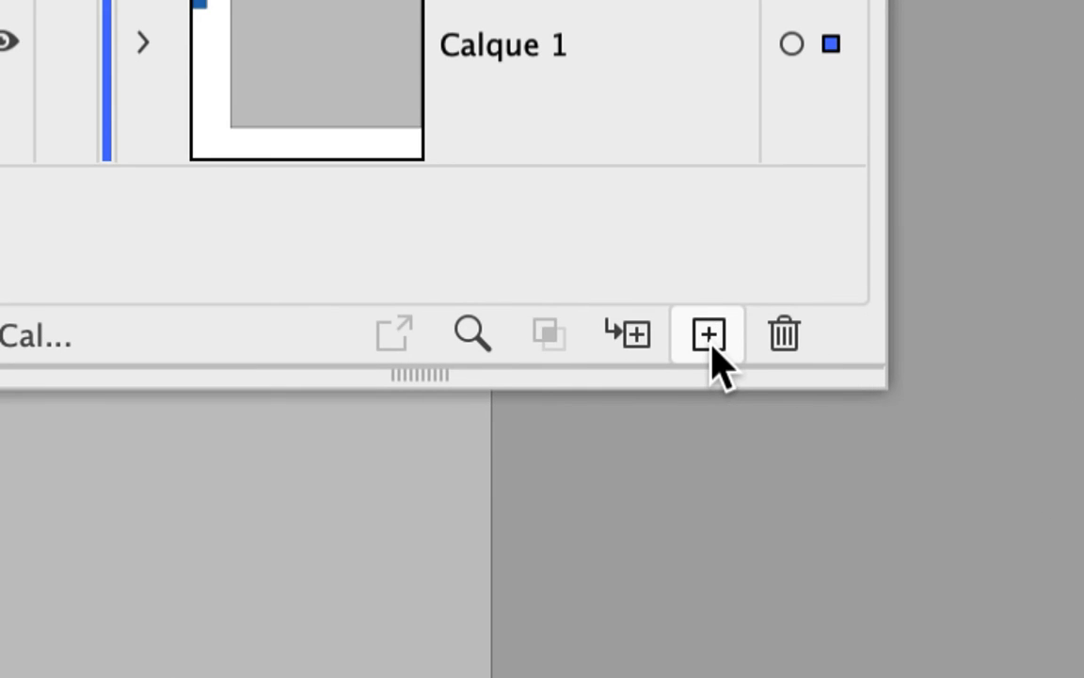
left_click(709, 336)
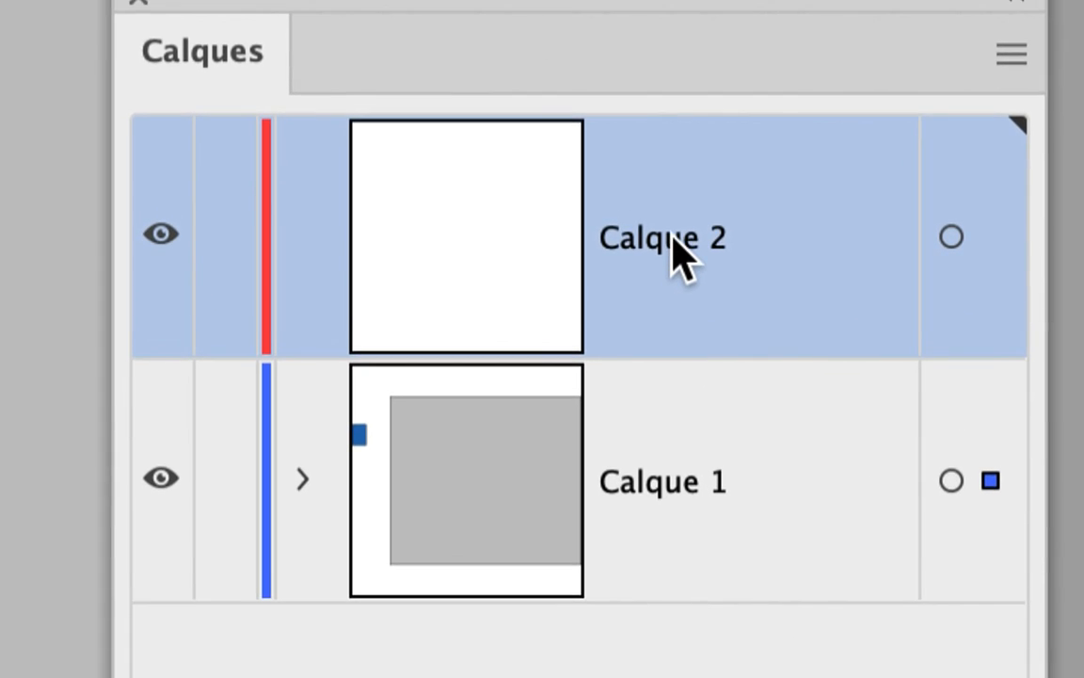
- Rename the new layer Calque 2 as "fond de page" and move the Layers panel closer to the Swatches panel
double_click(669, 238)
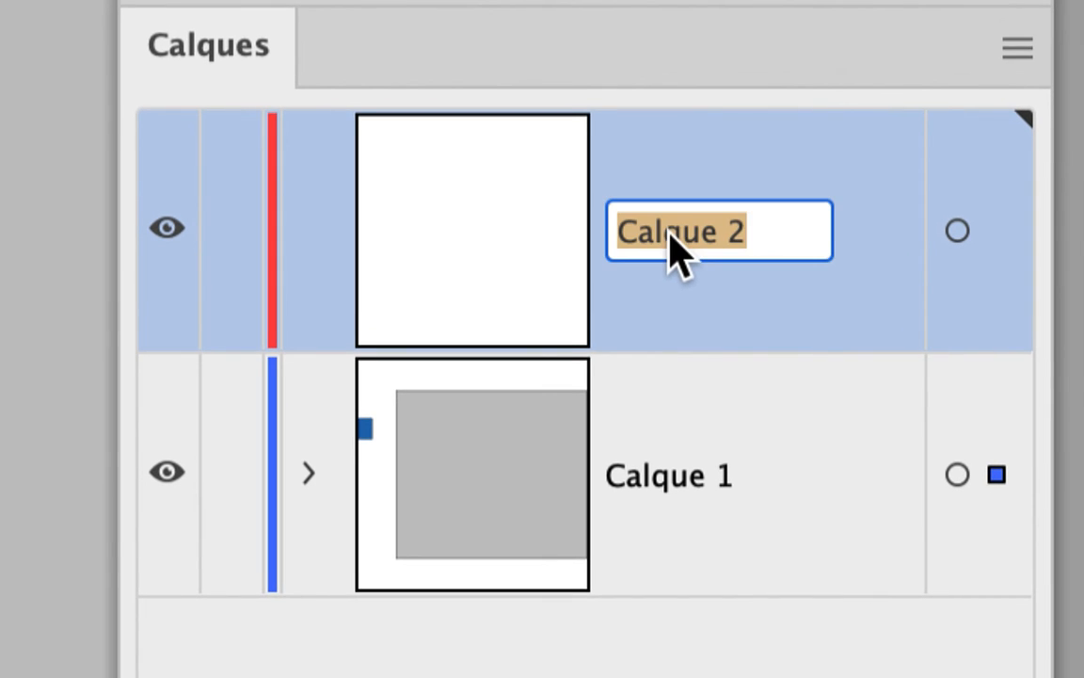
type("fond de page")
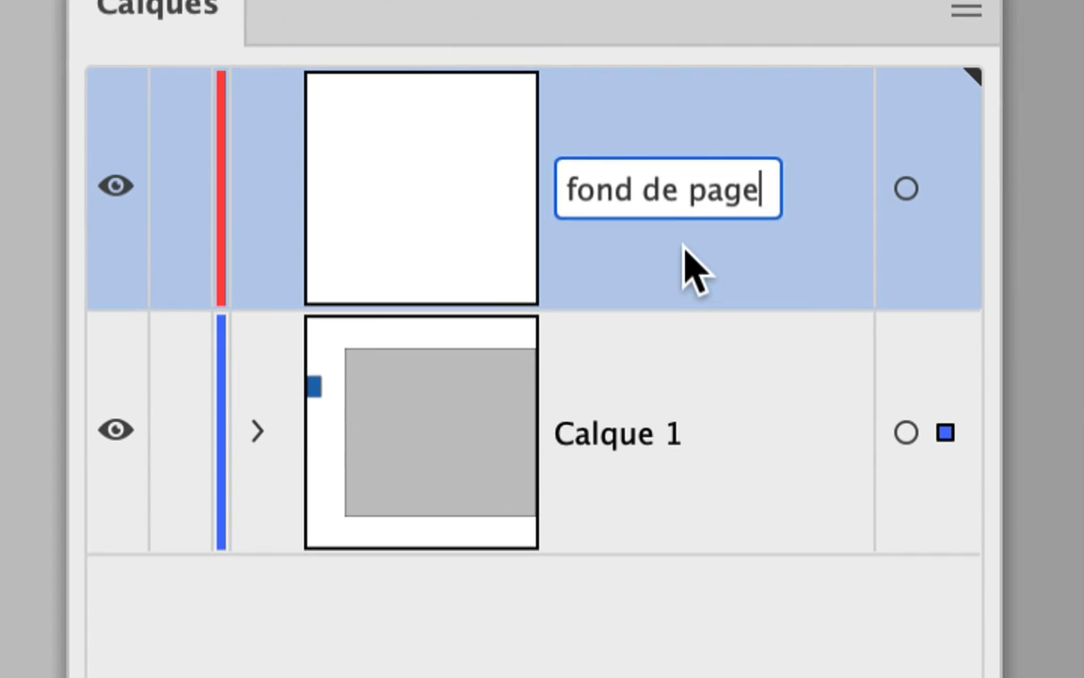
key("Return")
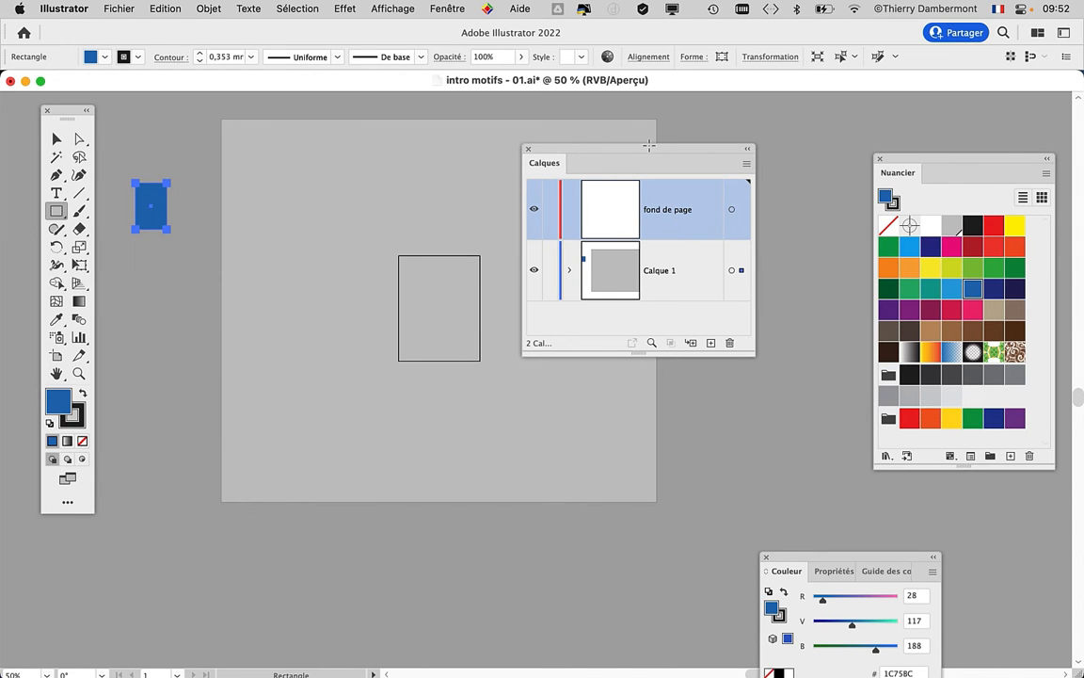
left_click_drag(639, 153, 758, 156)
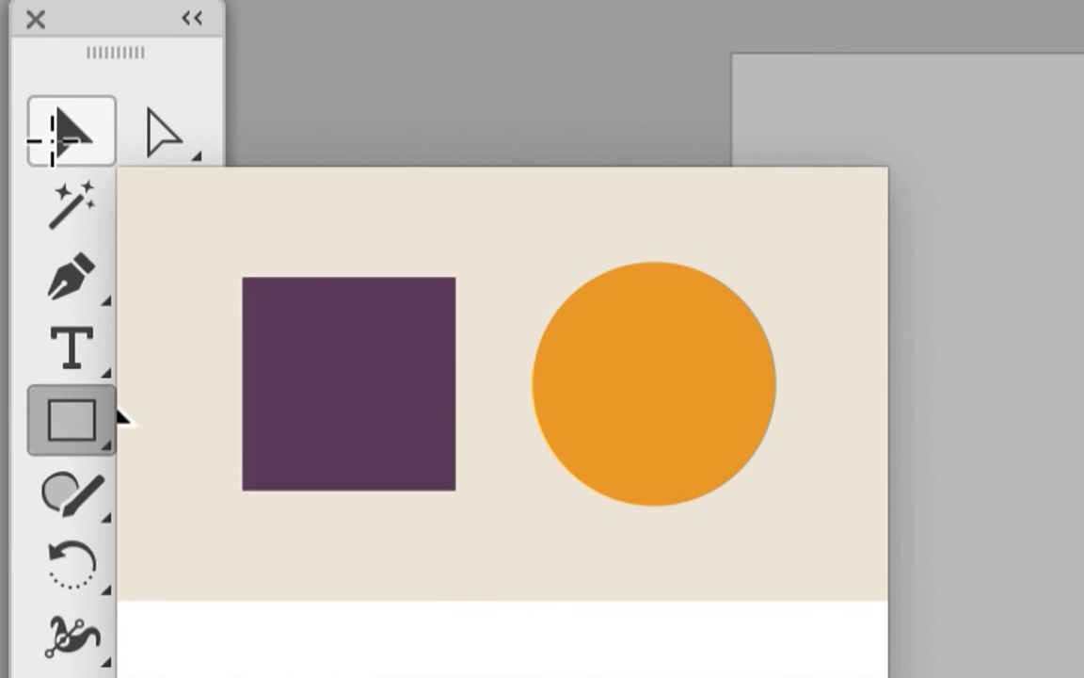
- Enlarge the Layers panel, select the large grey and small blue rectangles, and transfer both from Calque 1 to the fond de page layer
left_click(51, 139)
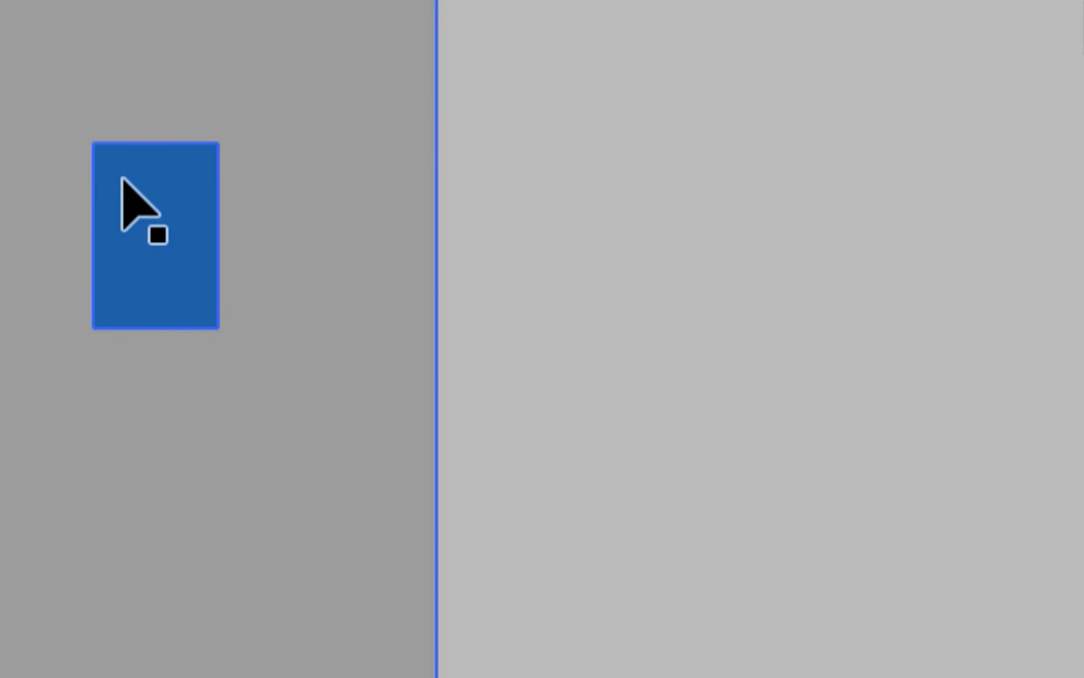
left_click(122, 179)
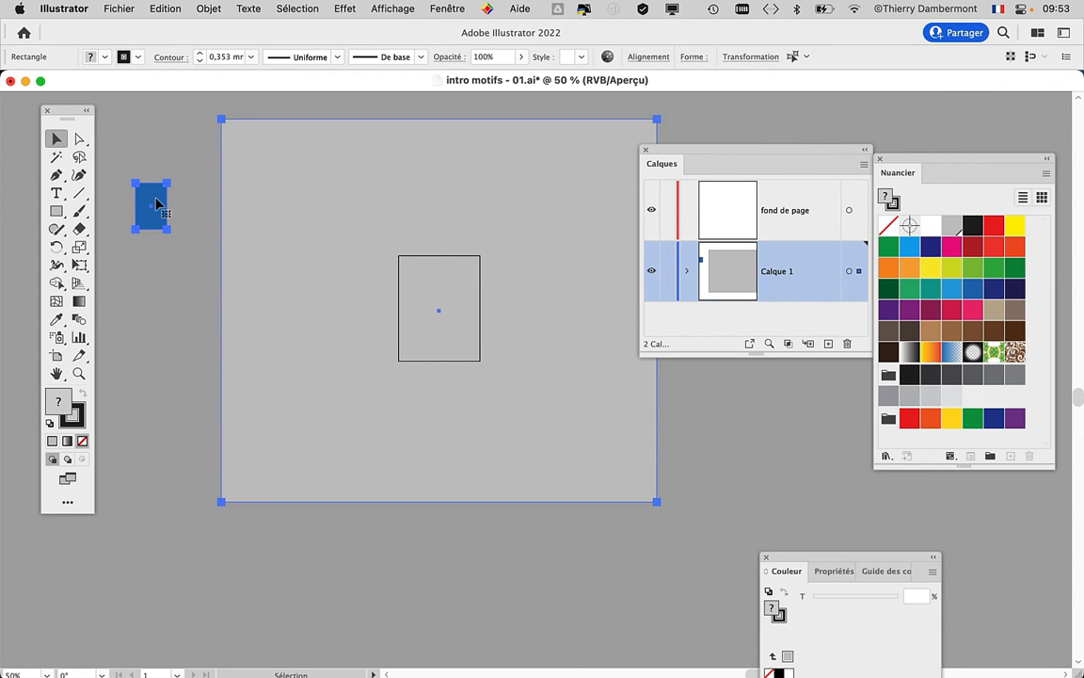
left_click_drag(895, 162, 952, 136)
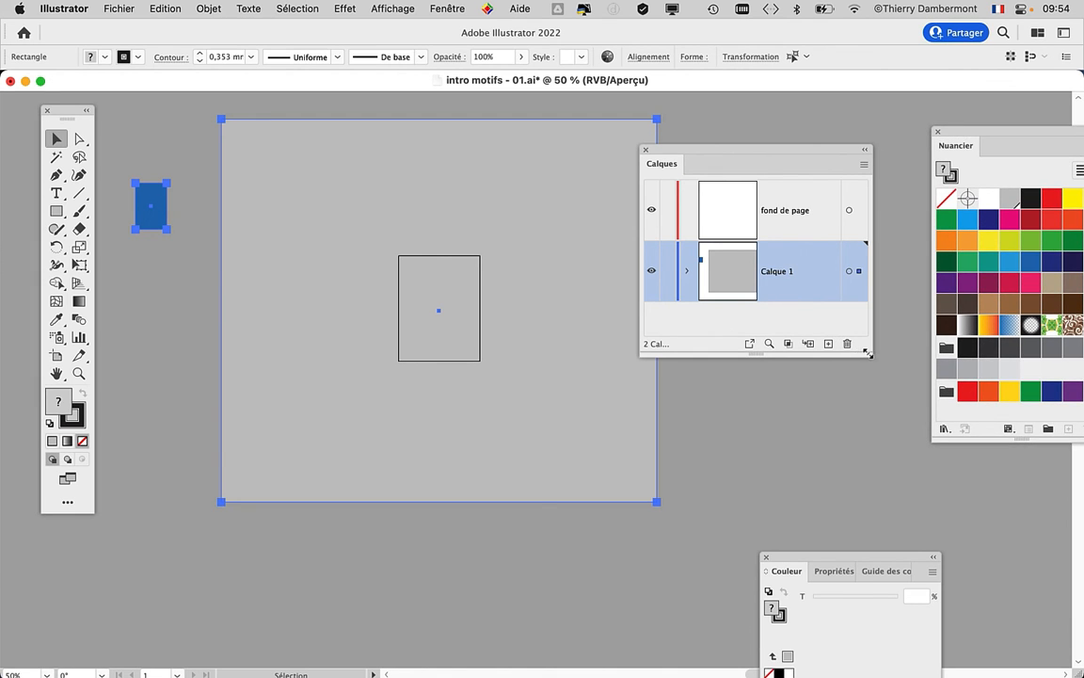
left_click_drag(868, 354, 878, 448)
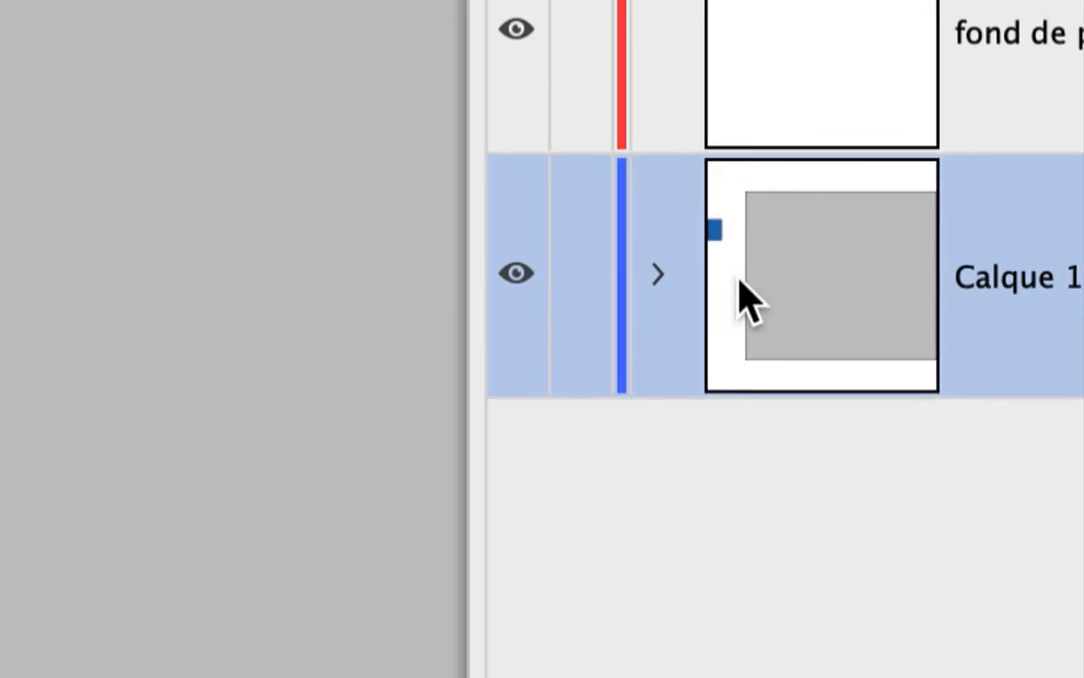
left_click(657, 274)
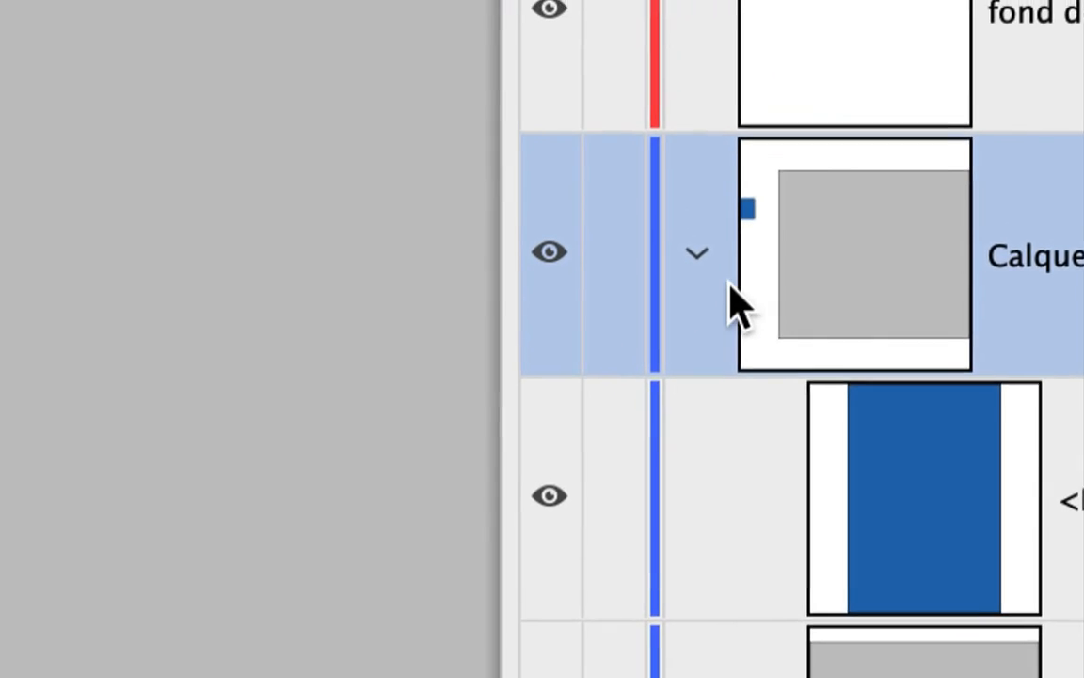
left_click(508, 17)
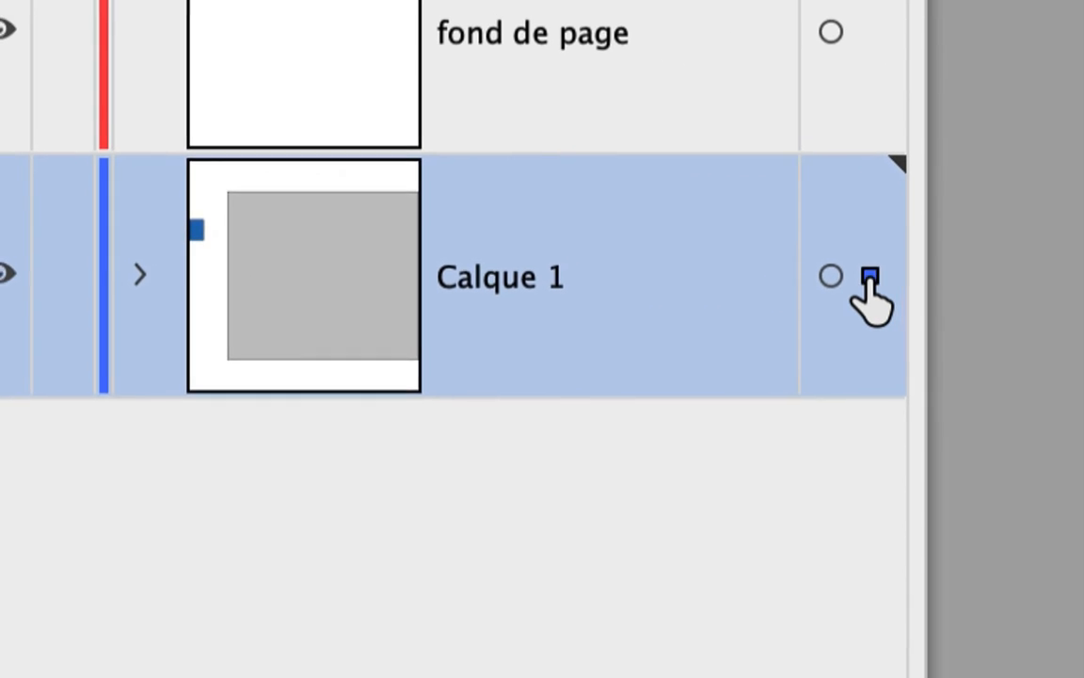
left_click_drag(870, 276, 870, 234)
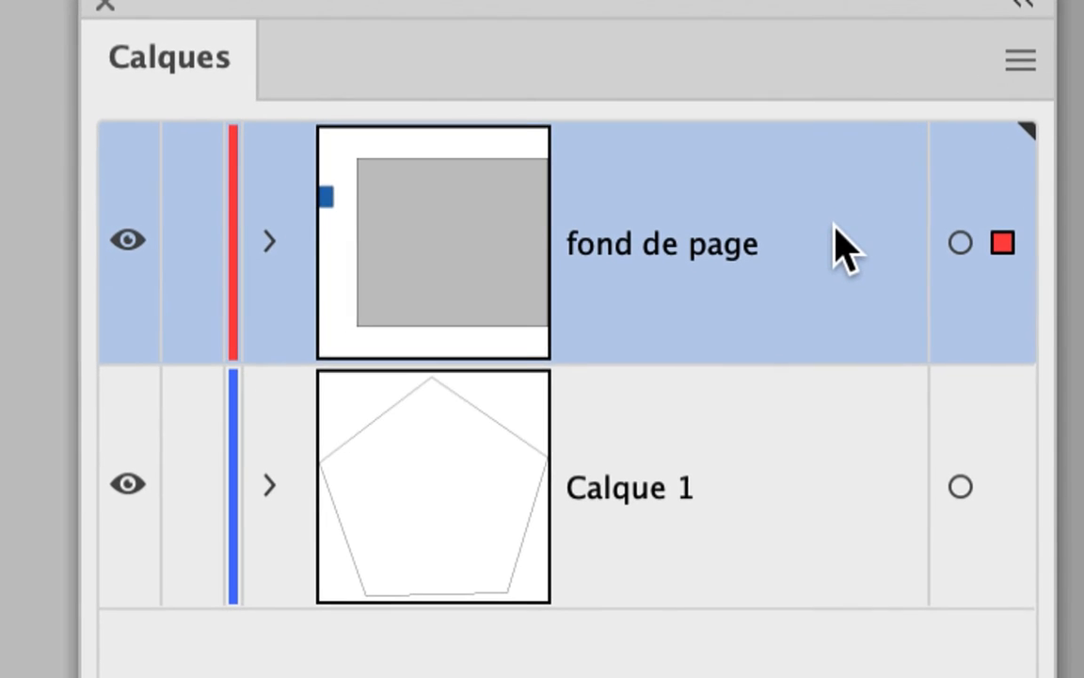
- Place the fond de page layer below Calque 1 and lock it, then shift the Layers panel slightly upward
left_click_drag(821, 254, 789, 528)
left_click_drag(831, 290, 831, 384)
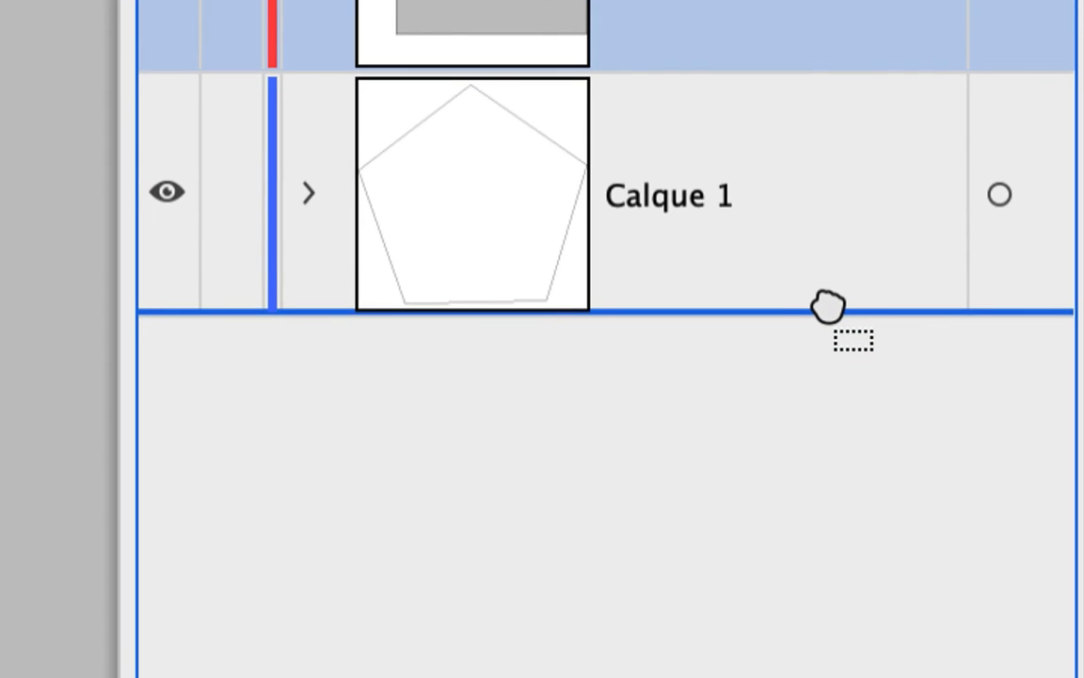
mouse_move(828, 306)
left_mouse_down()
mouse_move(826, 288)
mouse_move(825, 303)
left_mouse_up()
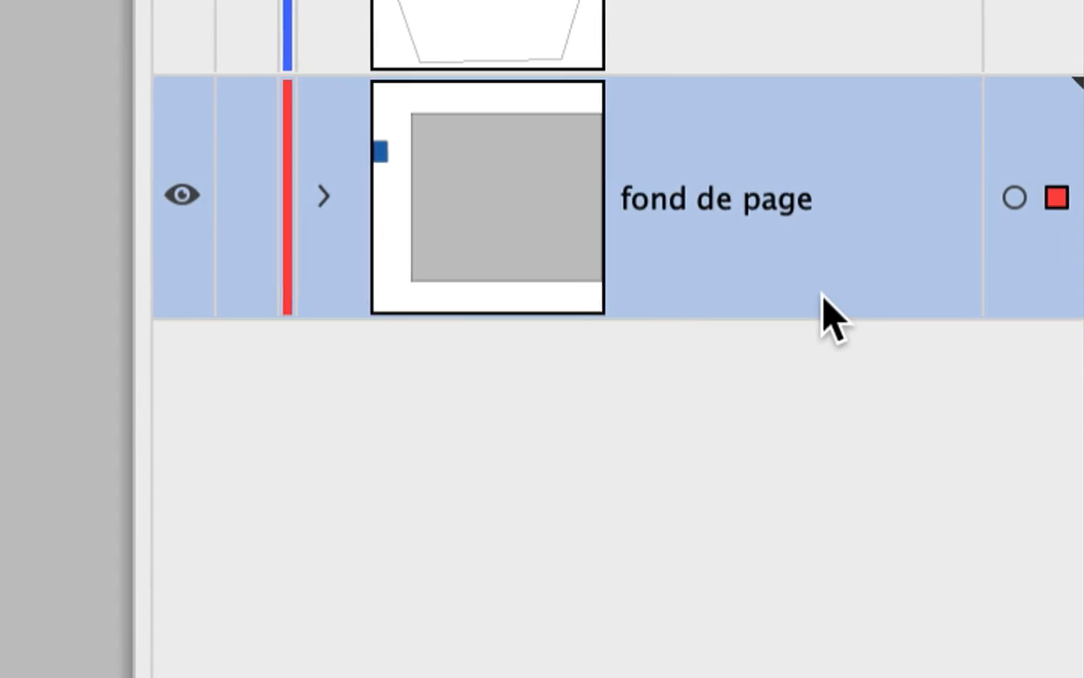
left_click(247, 203)
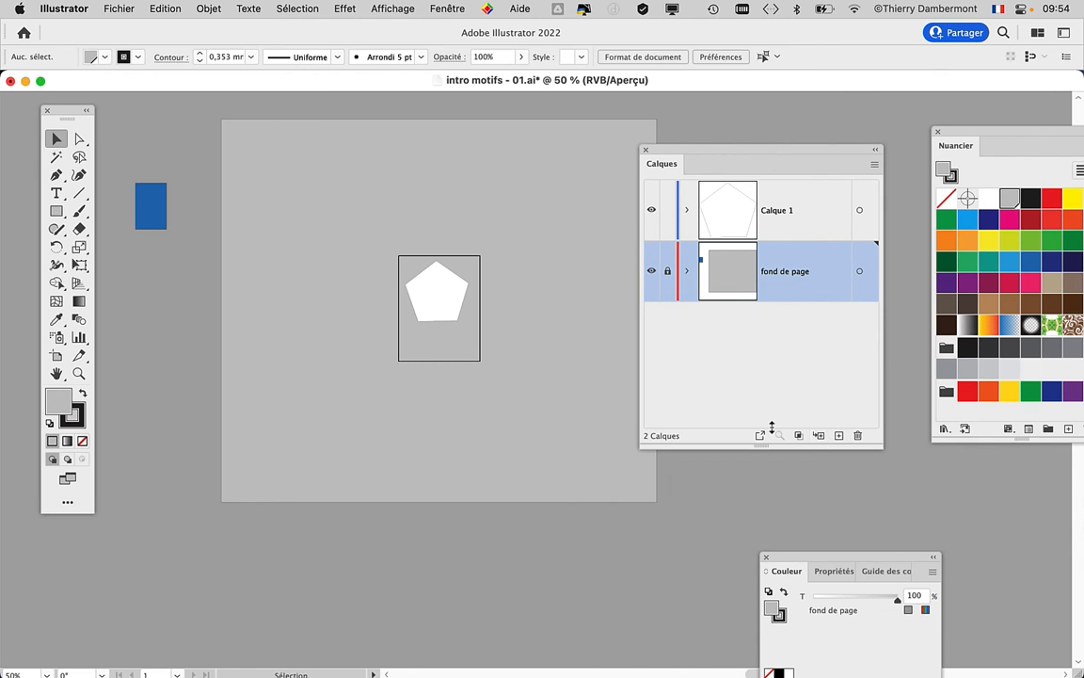
left_click_drag(719, 151, 707, 120)
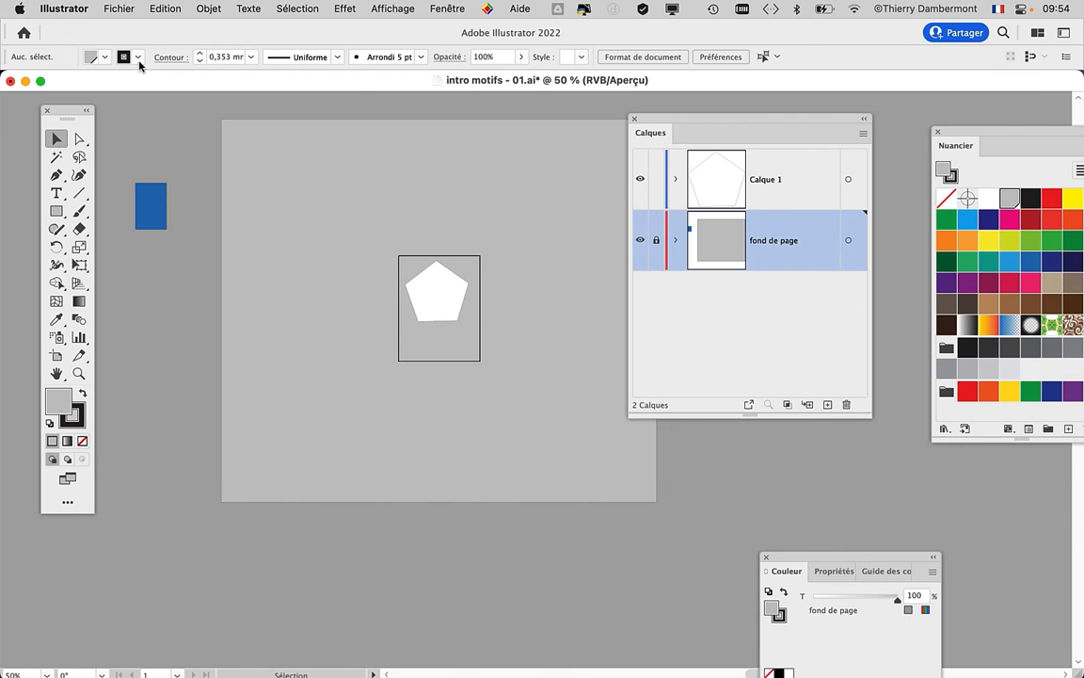
- Save the document as a new version named "intro motifs - 02.ai" in the folder cours 1 matin gr2
left_click(119, 8)
left_click(182, 172)
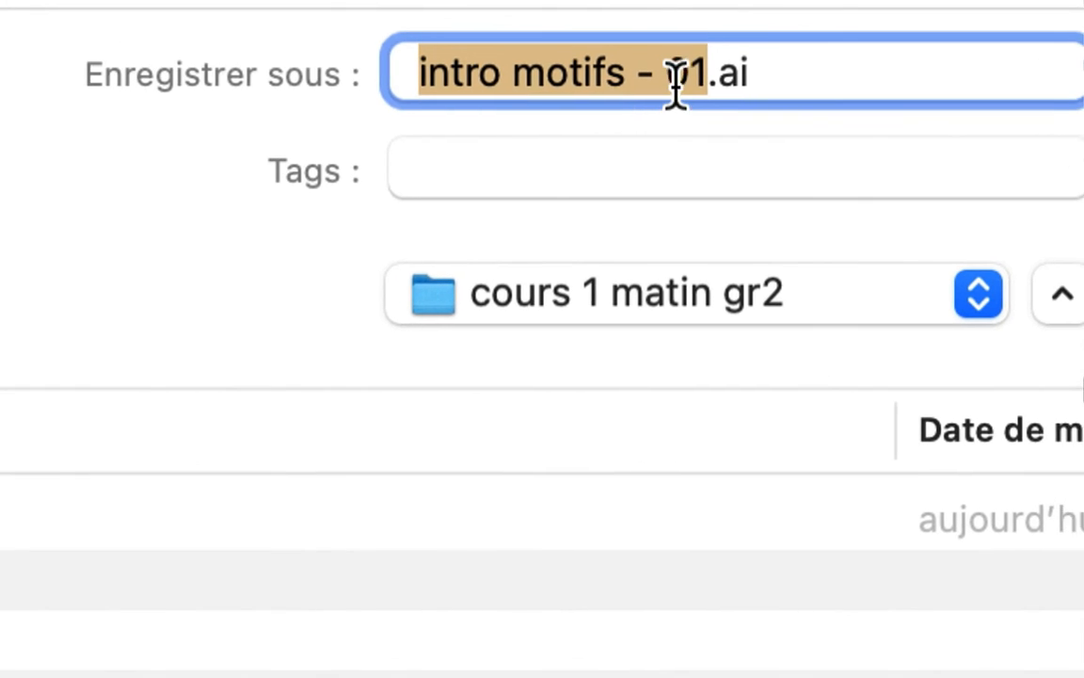
left_click(685, 81)
key("shift+Right")
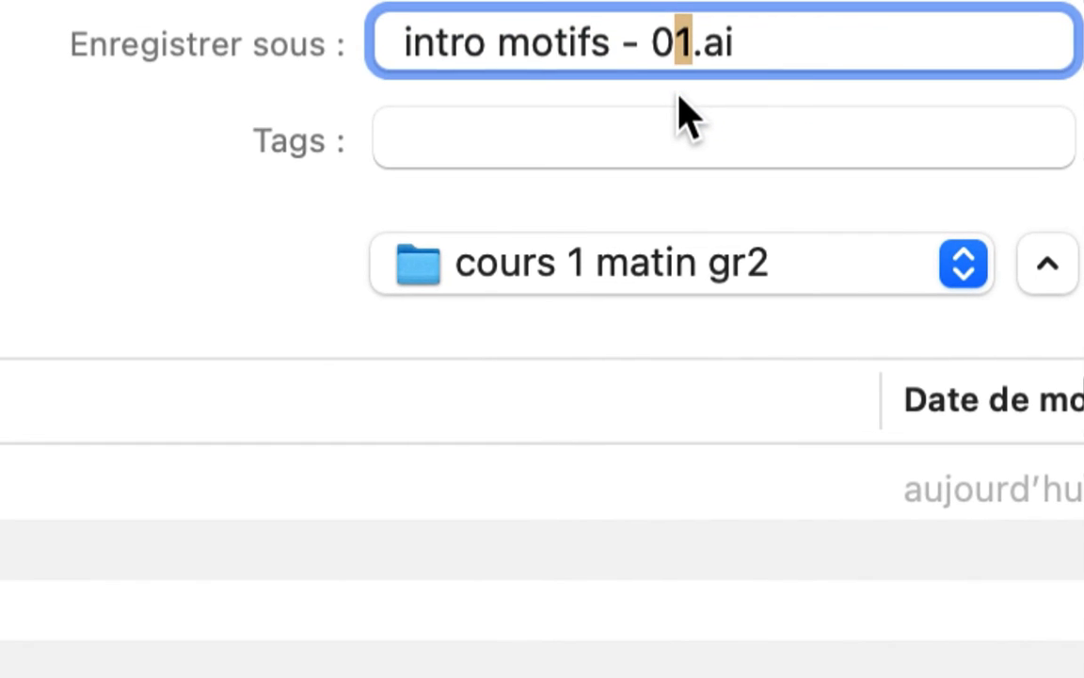
type("2")
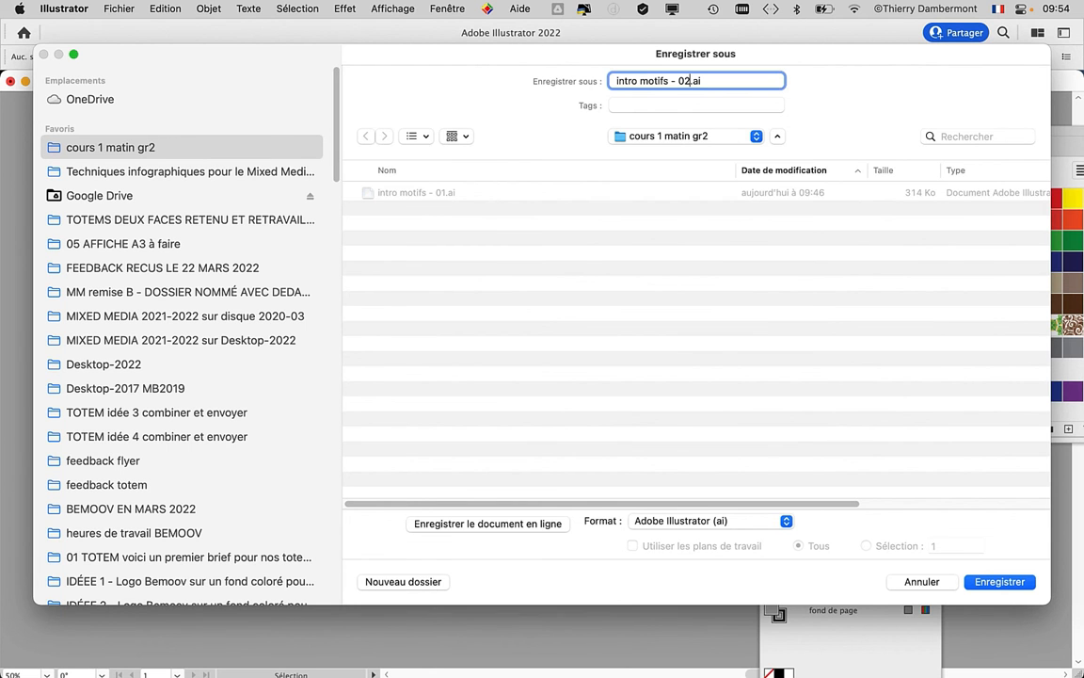
key("Return")
key("Return")
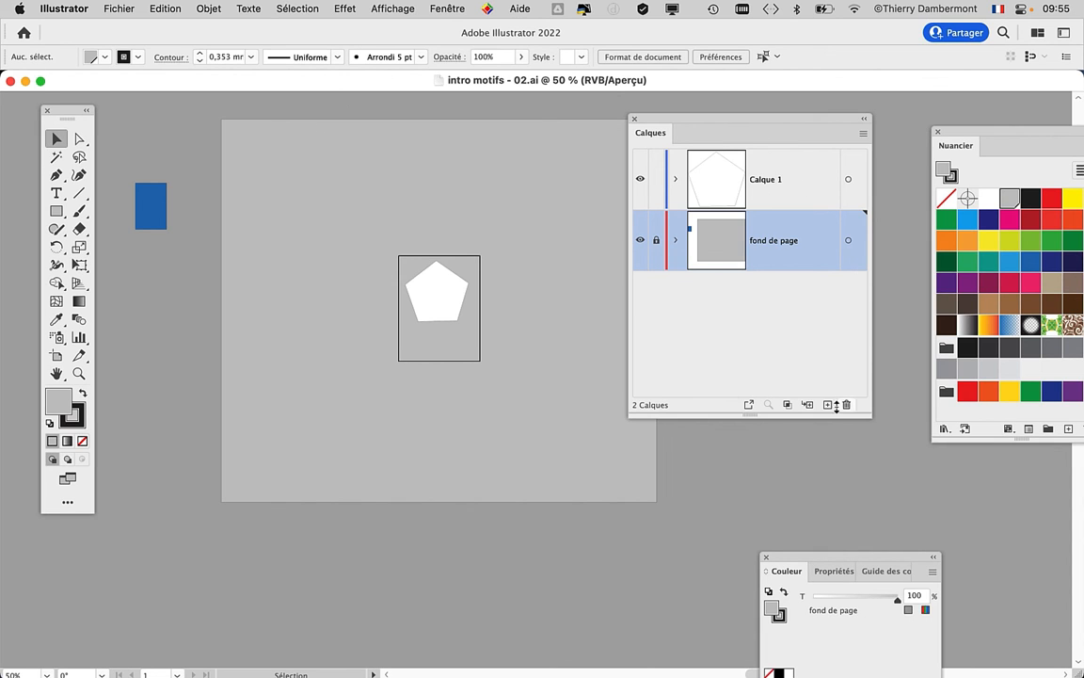
- Shorten and widen the Layers panel, move the white pentagon down to the middle of the artboard, and deselect it
left_click_drag(872, 420, 897, 392)
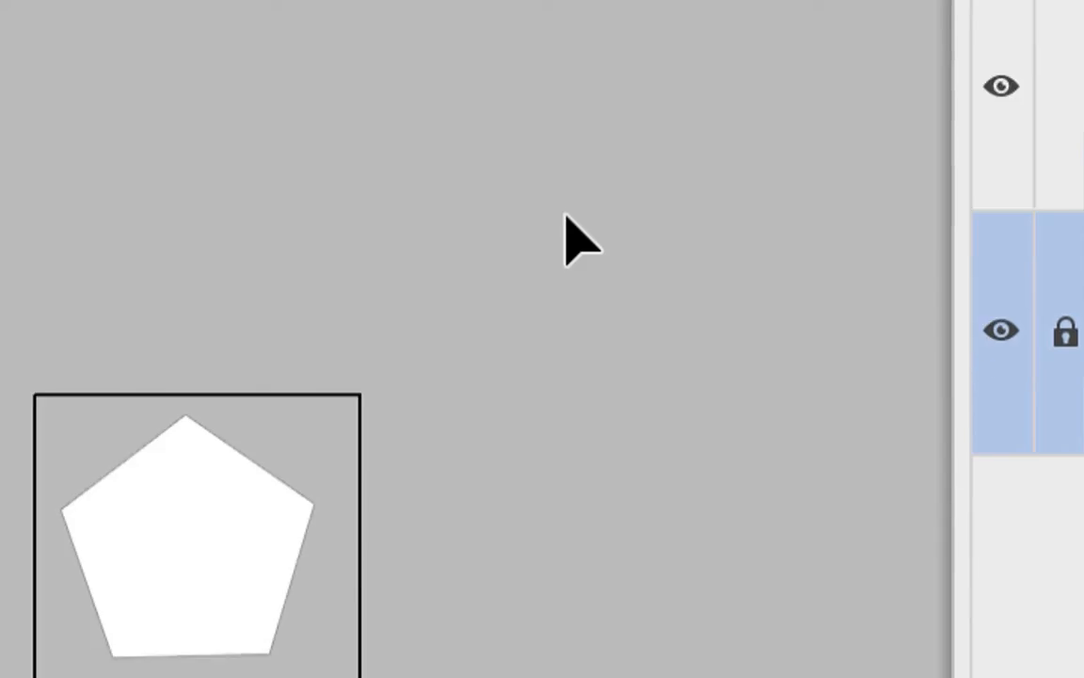
left_click_drag(251, 472, 268, 547)
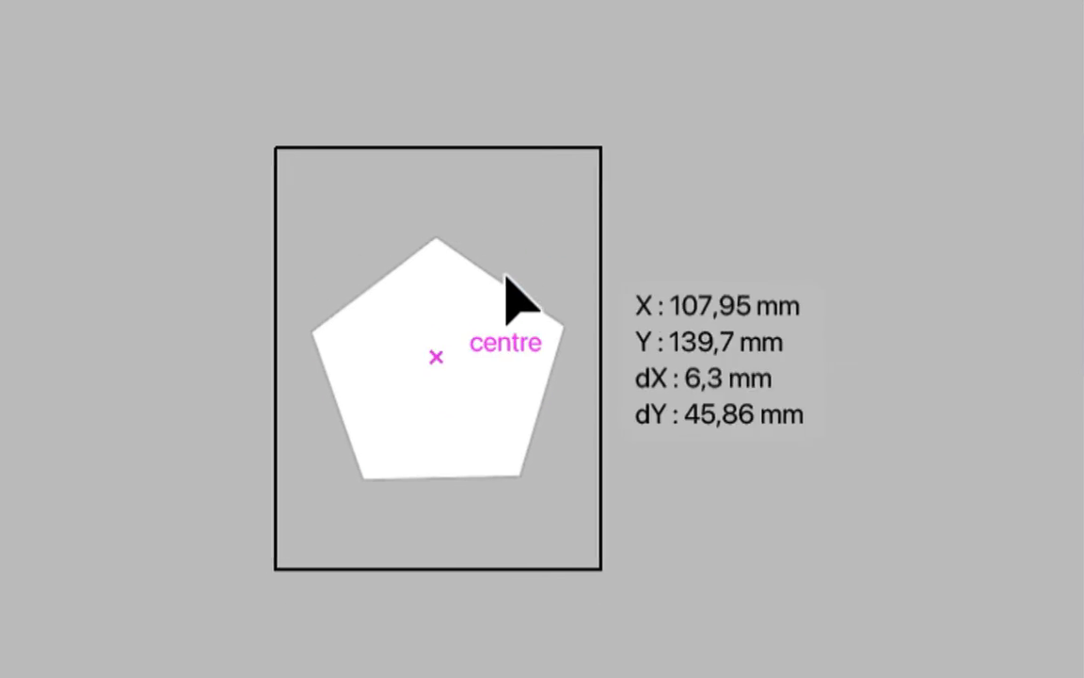
left_click_drag(507, 278, 505, 274)
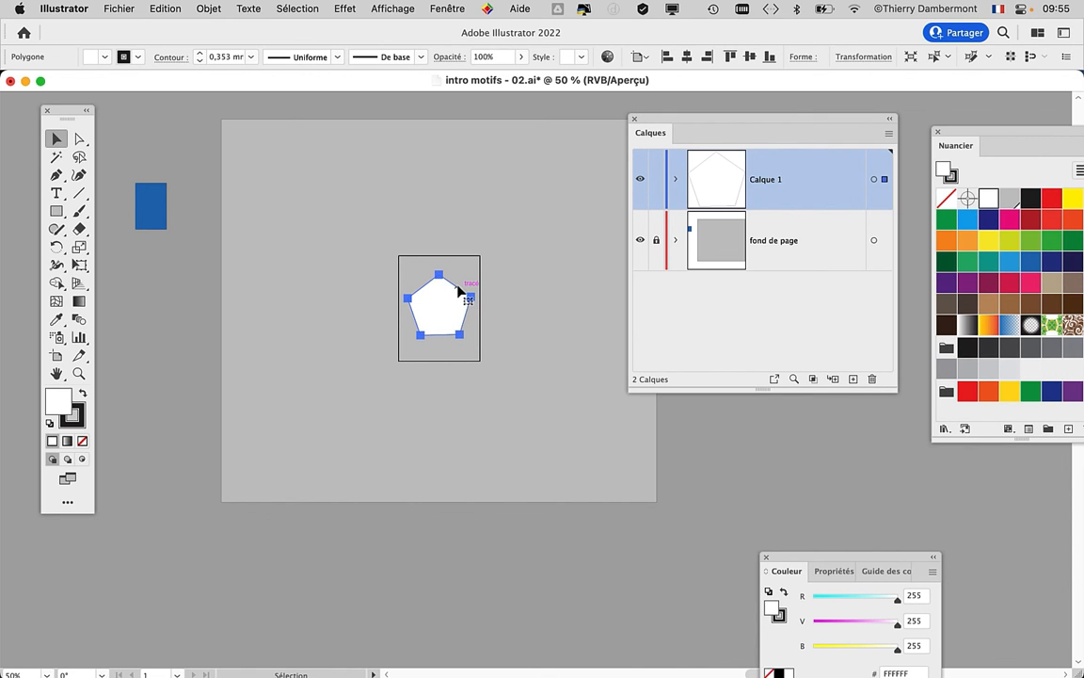
left_click(190, 154)
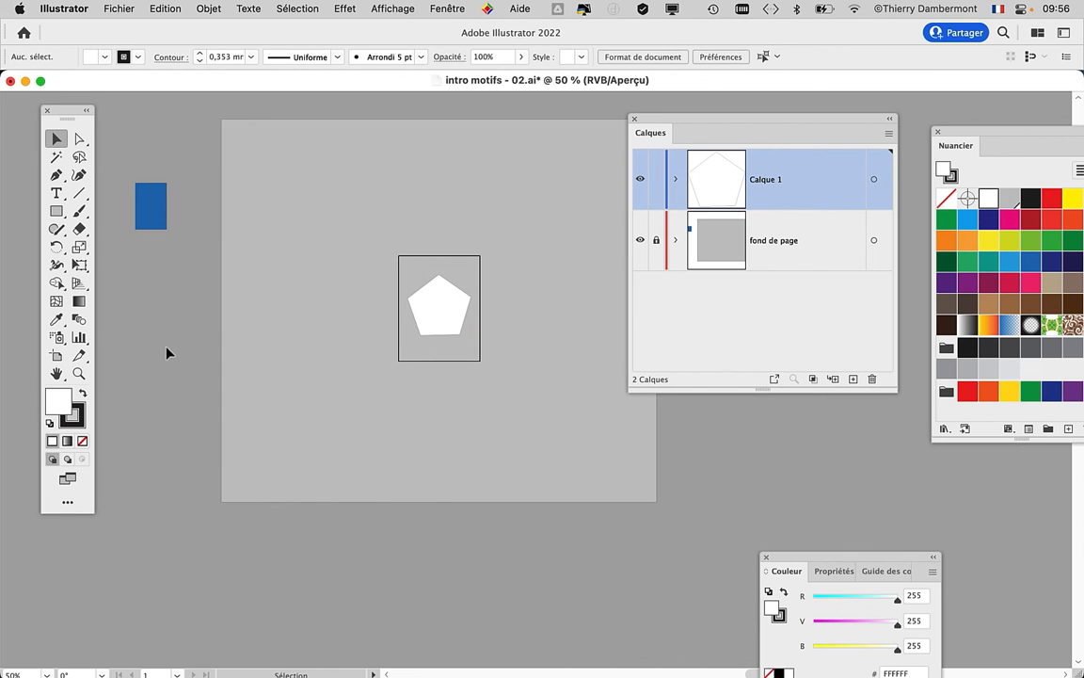
- Move the Layers panel below the artboard and bring the whole Swatches panel beside the large grey rectangle
key("space")
left_click_drag(459, 303, 442, 302)
left_click_drag(698, 123, 226, 478)
left_click_drag(958, 139, 721, 140)
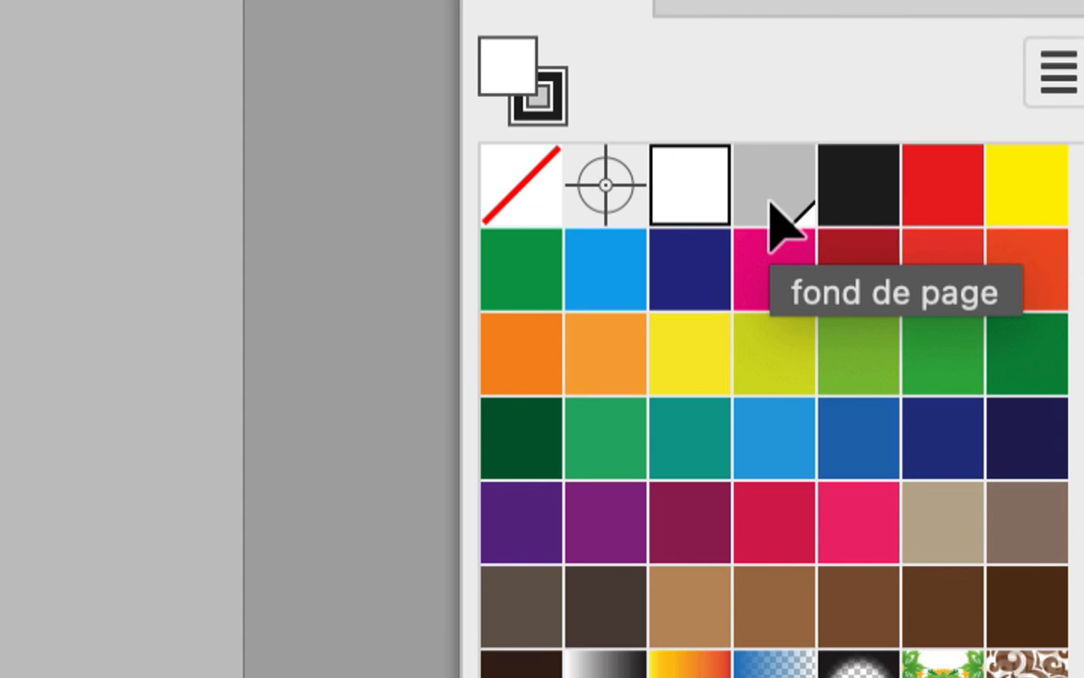
- Darken the global fond de page swatch to R 194, V 194, B 194 with Aperçu enabled
left_click(772, 211)
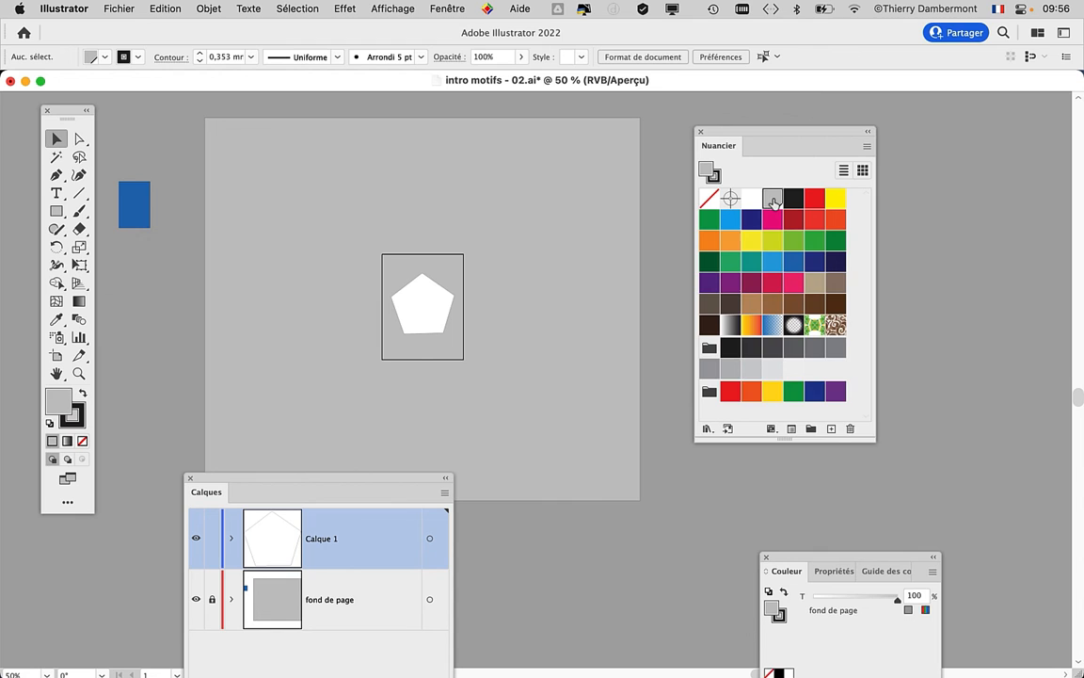
double_click(773, 199)
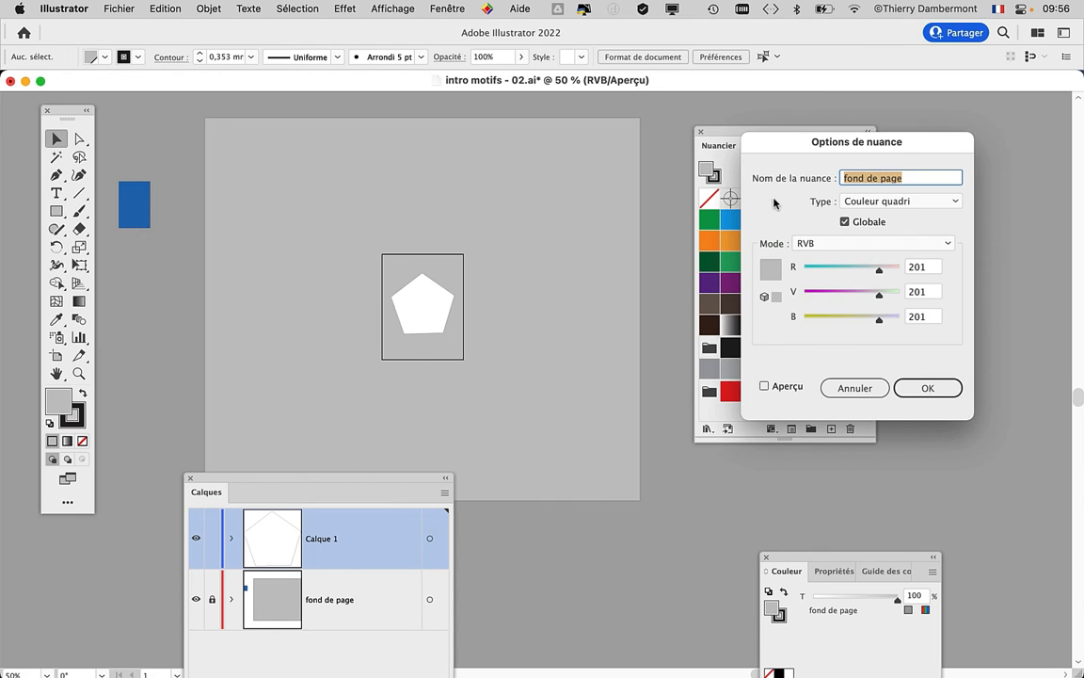
left_click_drag(802, 146, 589, 107)
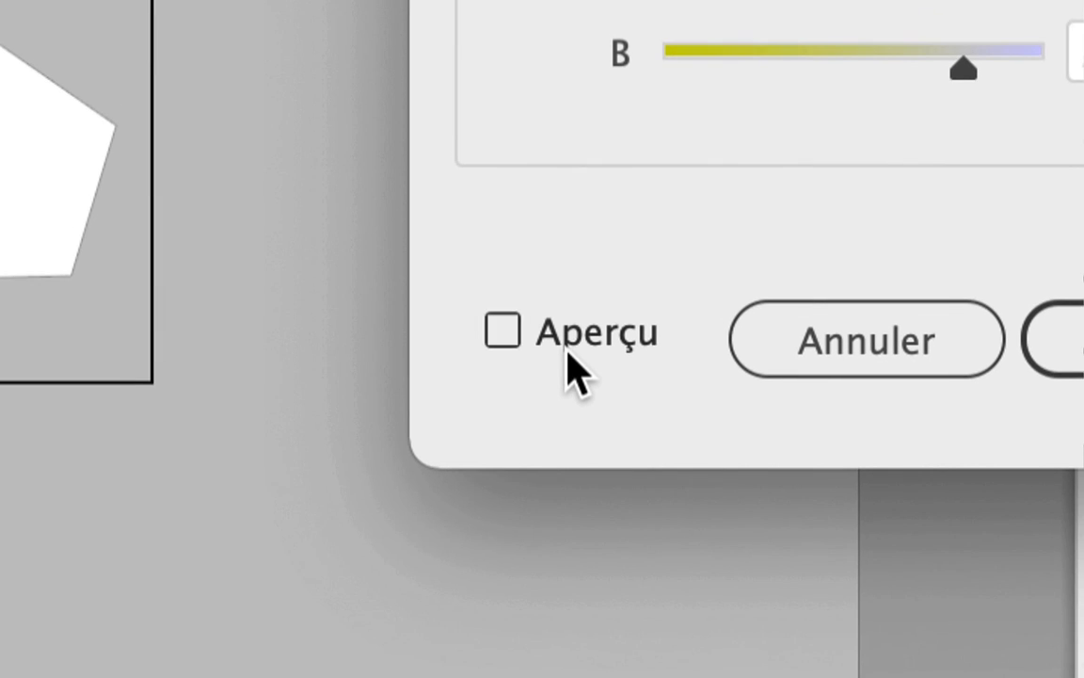
left_click(567, 348)
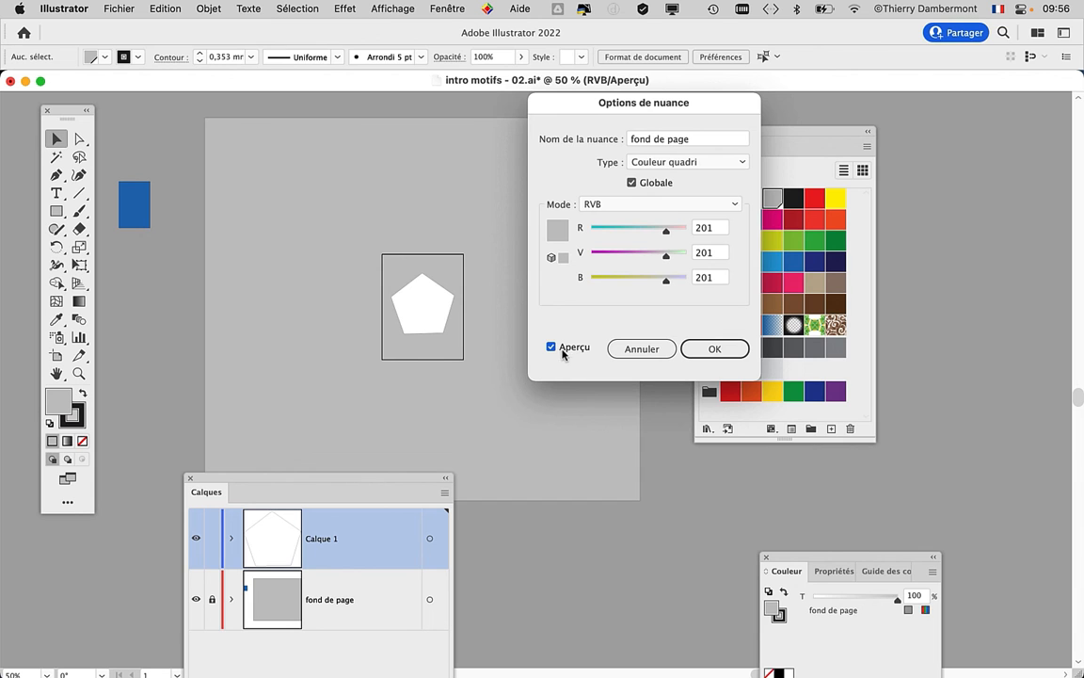
left_click_drag(680, 103, 734, 115)
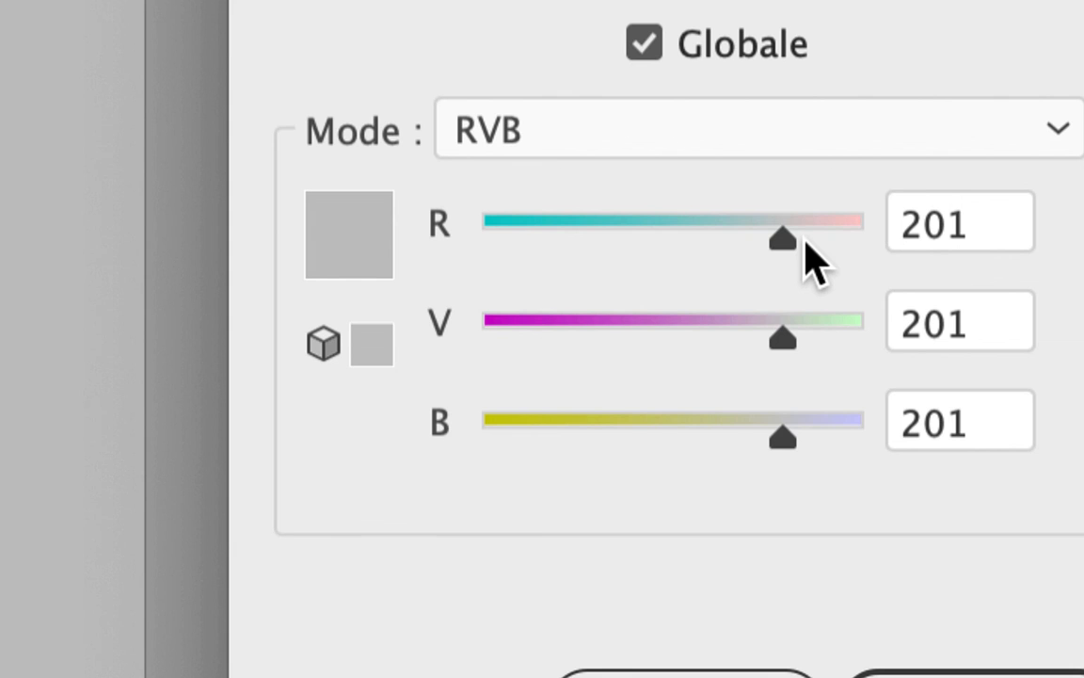
mouse_move(782, 240)
left_mouse_down()
mouse_move(748, 241)
mouse_move(812, 244)
mouse_move(795, 246)
left_mouse_up()
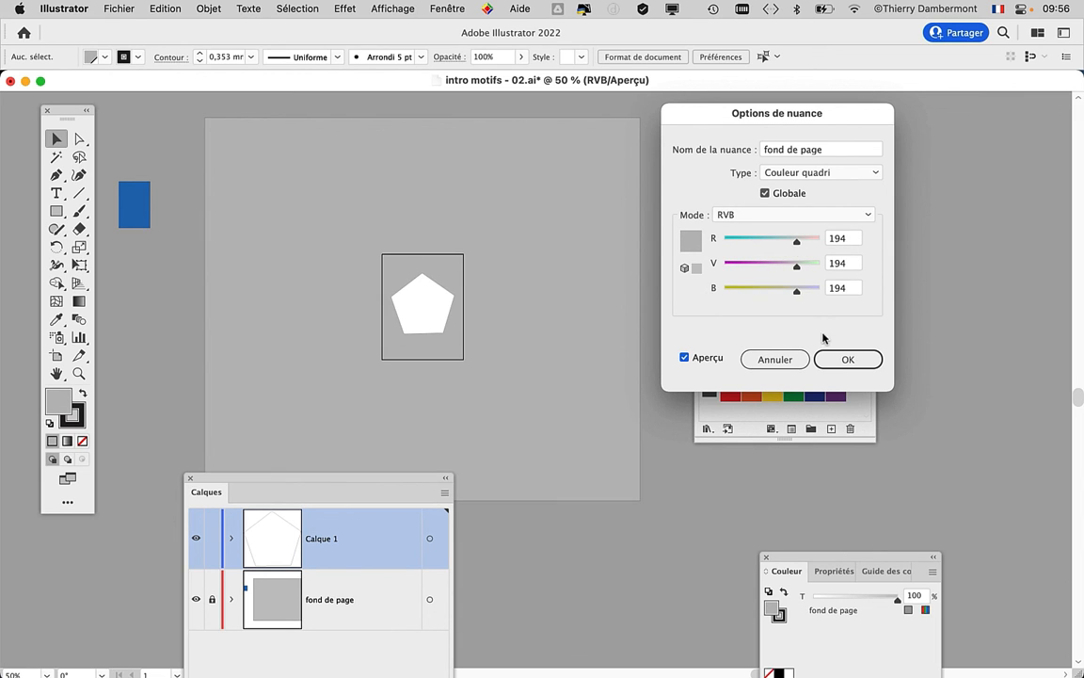
left_click(847, 358)
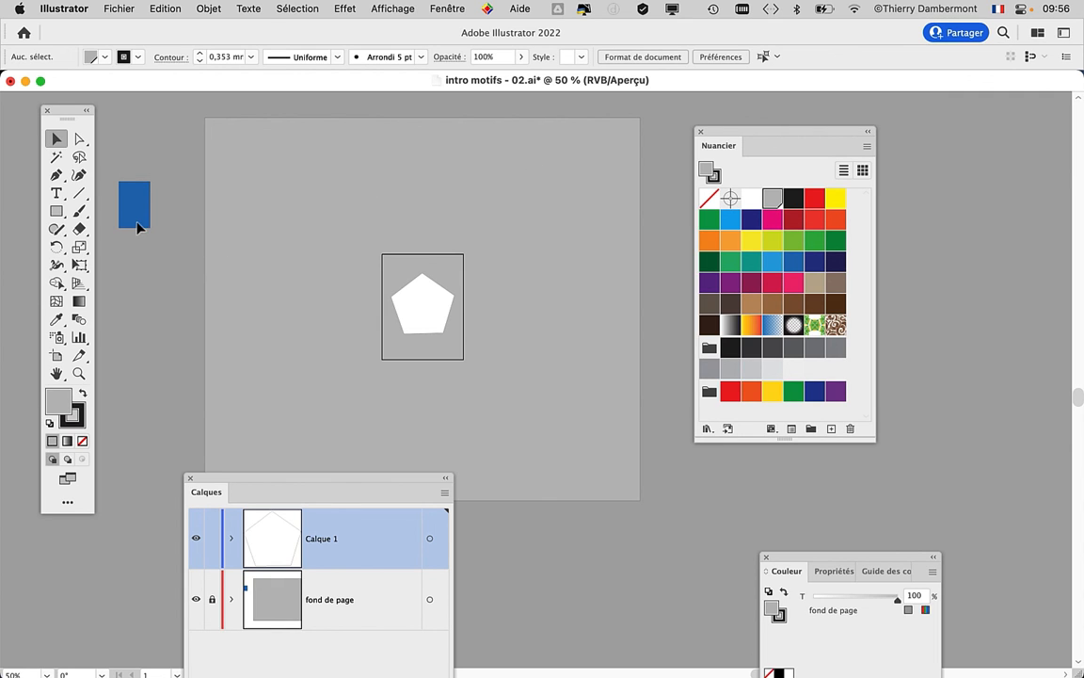
- Zoom in on the blue rectangle and redefine the non-global swatch C=85 M=50 J=0 N=0 as R 172, V 190, B 64 with Aperçu enabled
scroll(130, 218, "up", 2)
left_click_drag(301, 300, 484, 354)
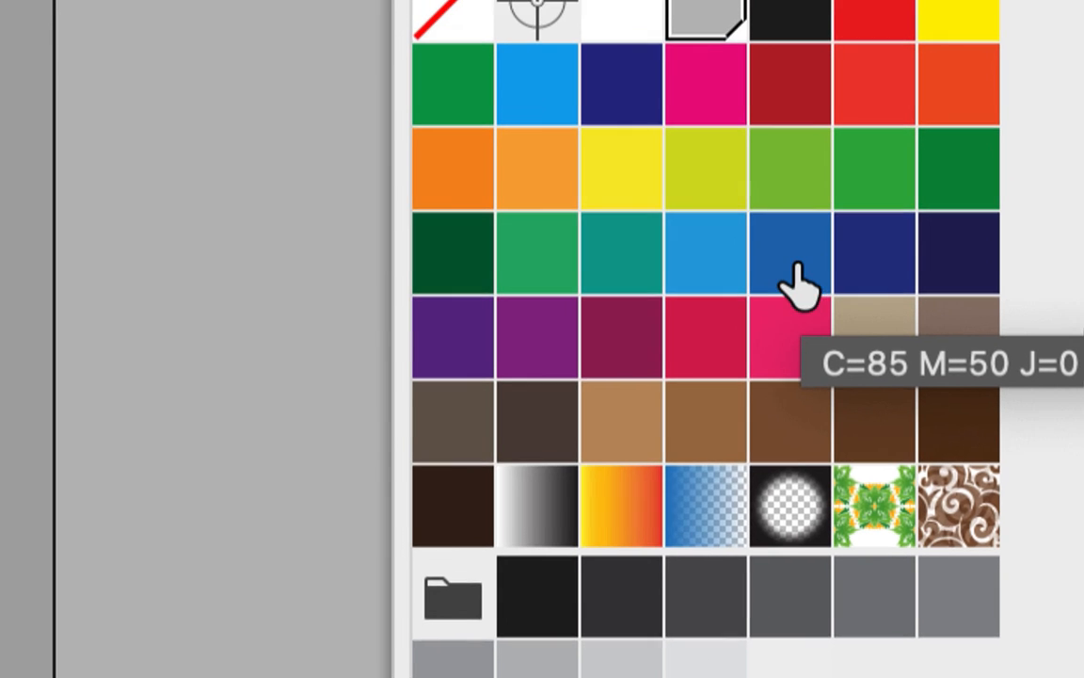
left_click(796, 264)
double_click(795, 266)
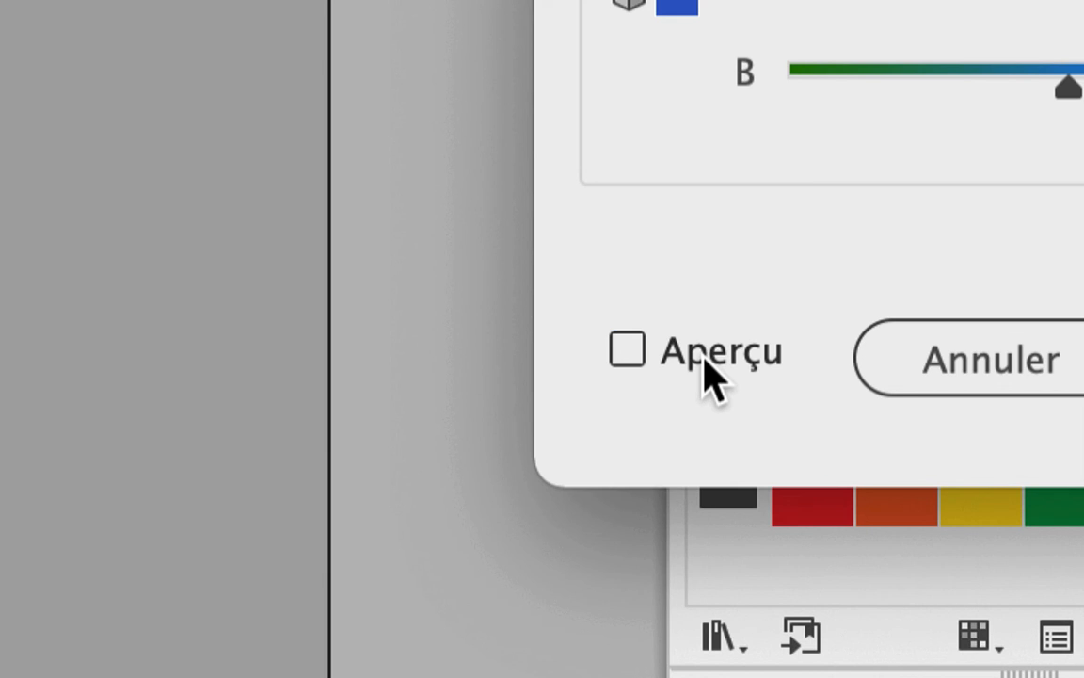
left_click(704, 359)
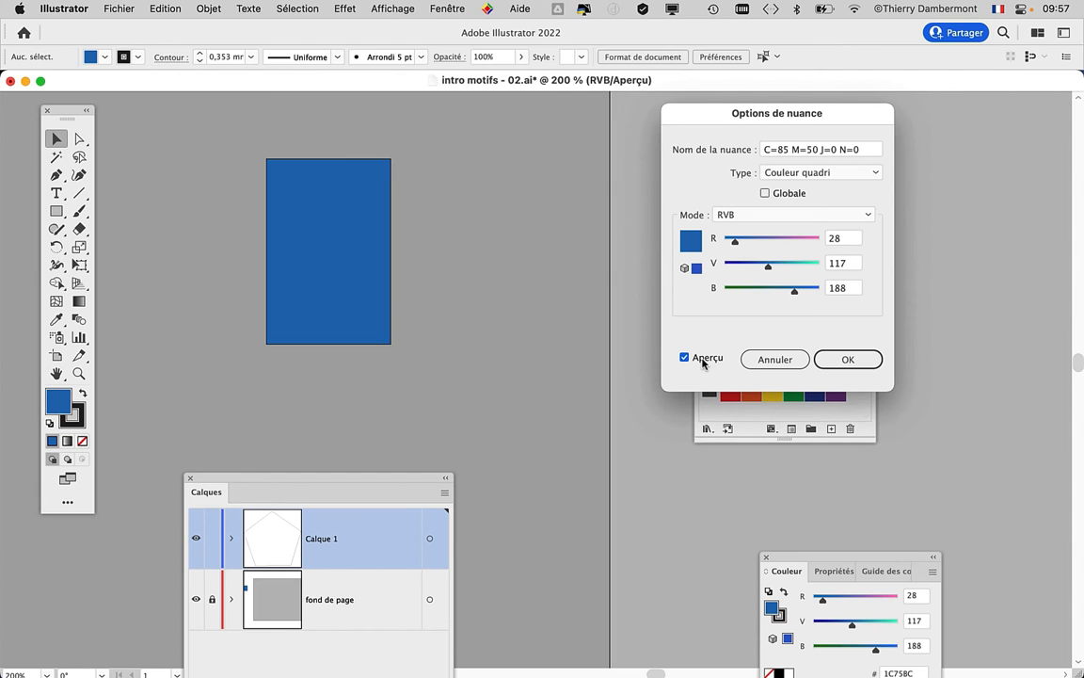
left_click(787, 241)
left_click(794, 265)
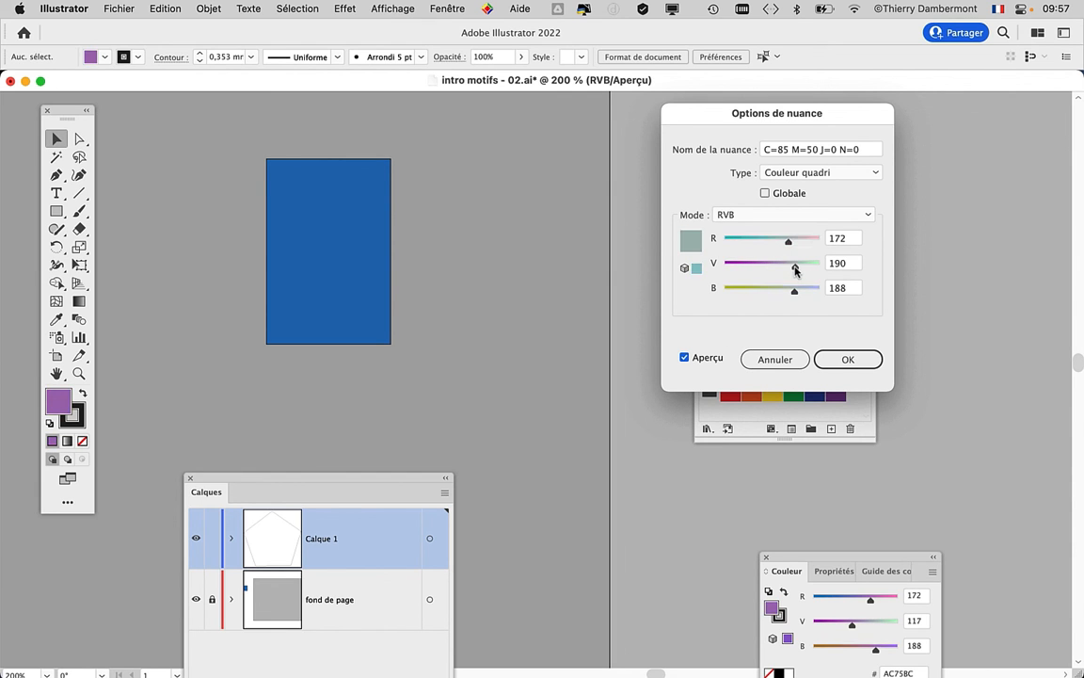
left_click(749, 291)
left_click(848, 362)
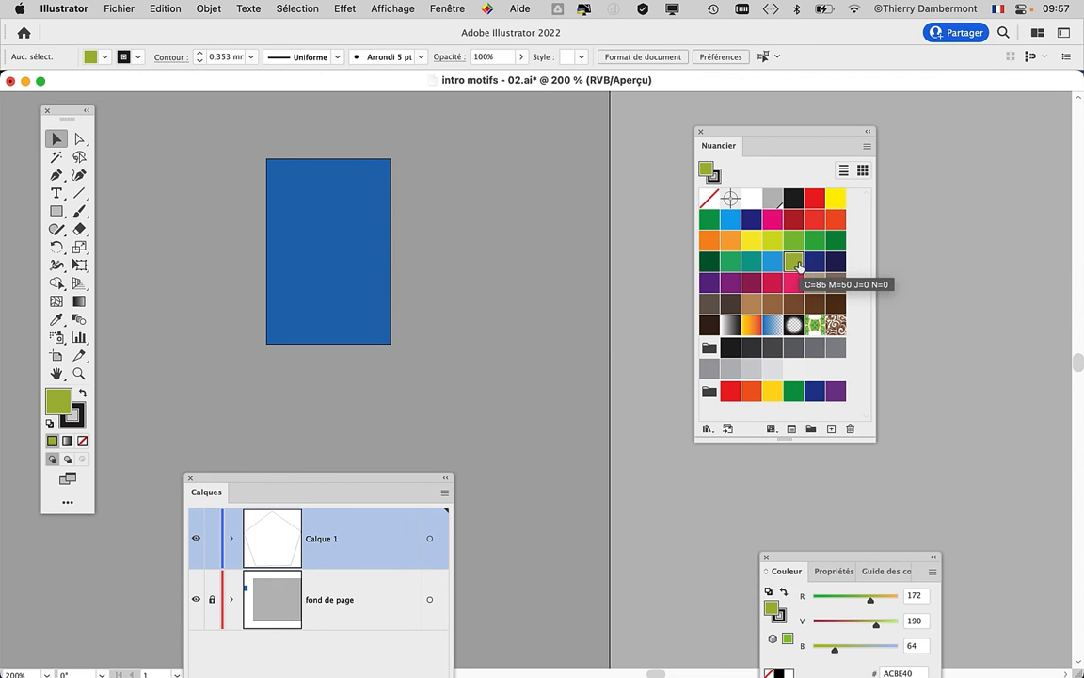
- Redefine the non-global swatch C=85 M=50 J=0 N=0 as a red with V set to 47, leaving Aperçu off
double_click(796, 267)
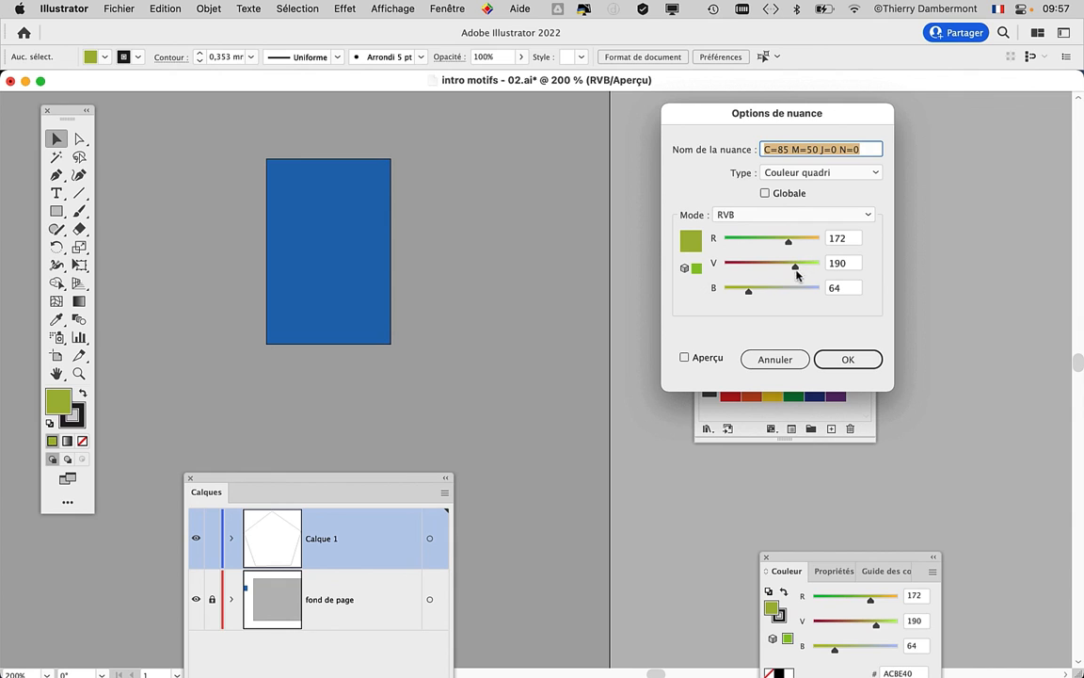
left_click_drag(794, 264, 743, 269)
left_click(845, 358)
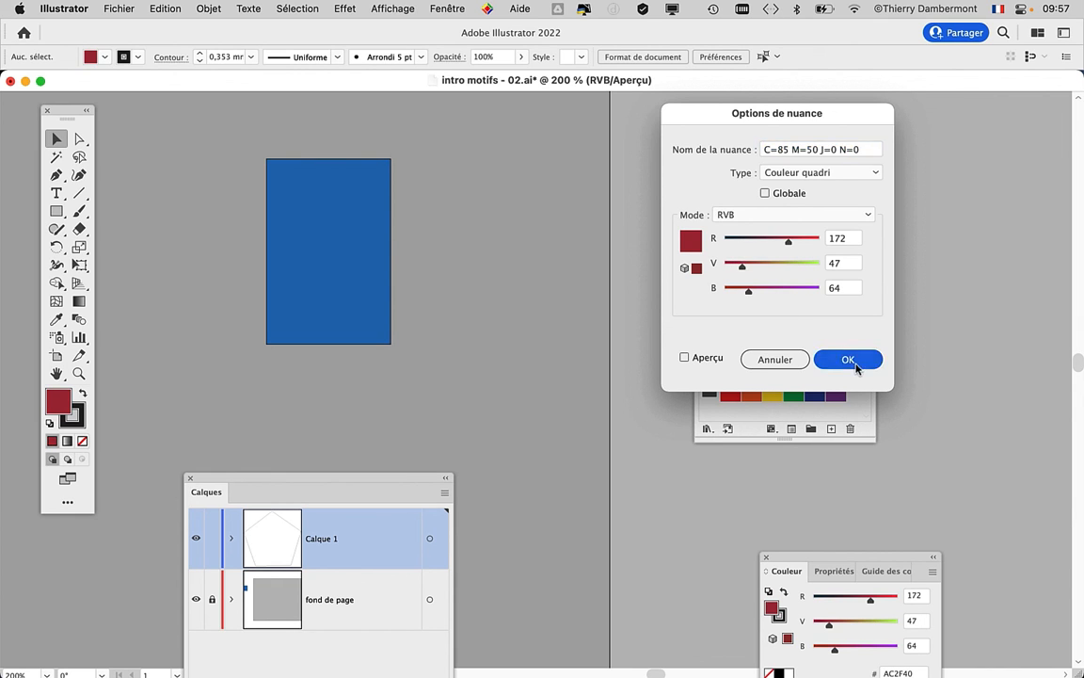
- Redefine the same non-global swatch as a purple with V 82 and B 185
double_click(793, 263)
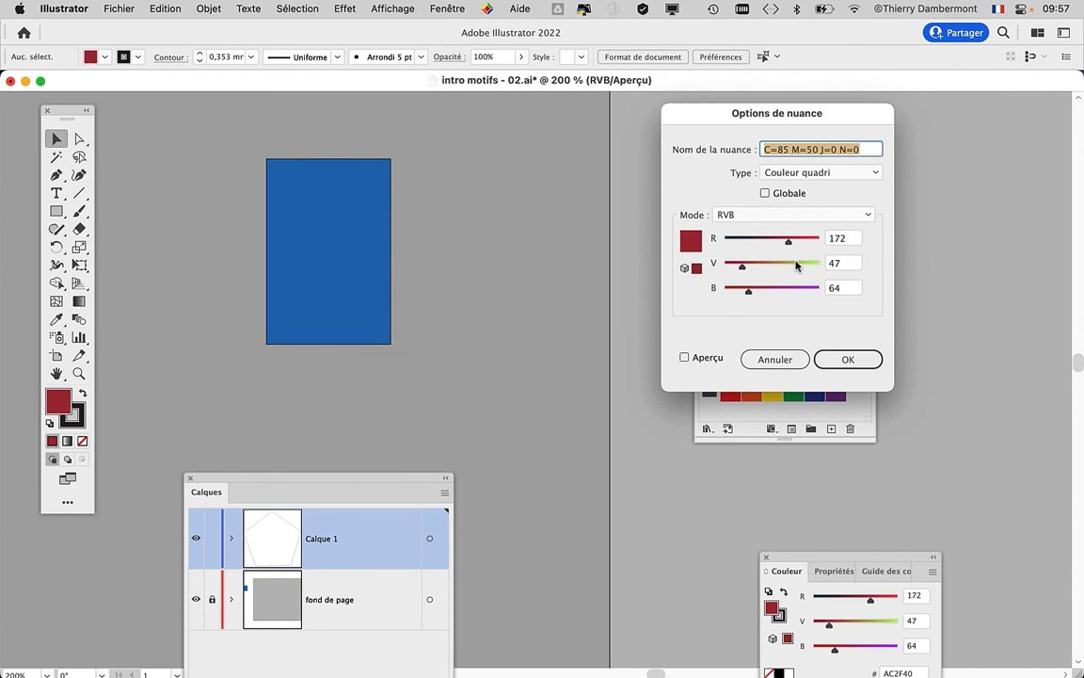
left_click_drag(743, 267, 805, 269)
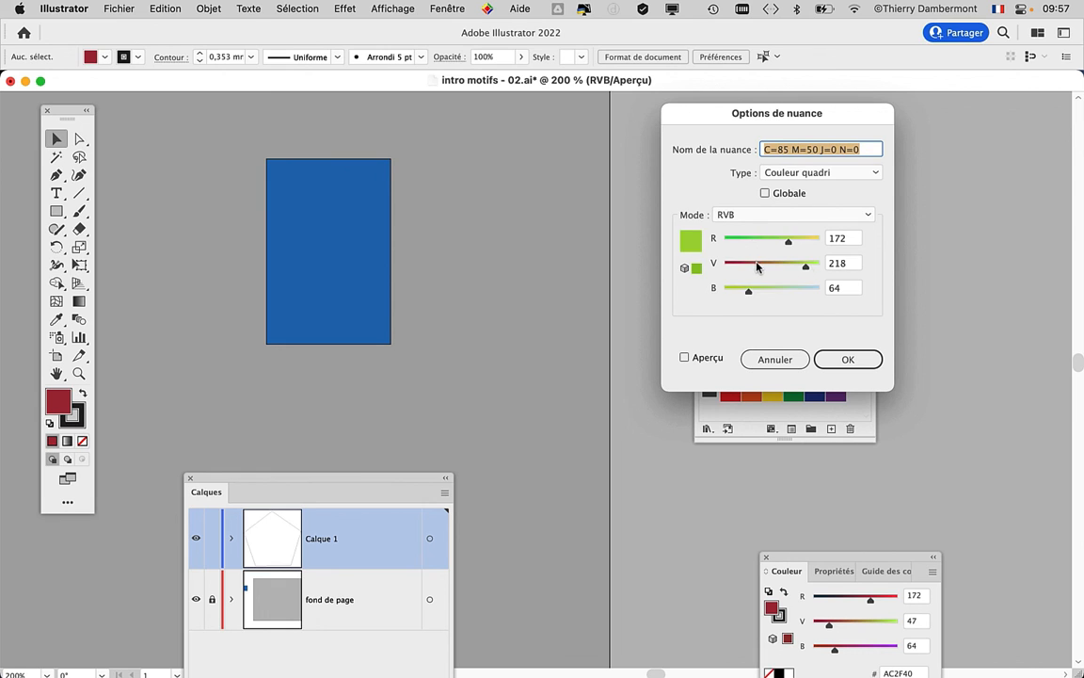
left_click(756, 265)
left_click(793, 289)
left_click(853, 360)
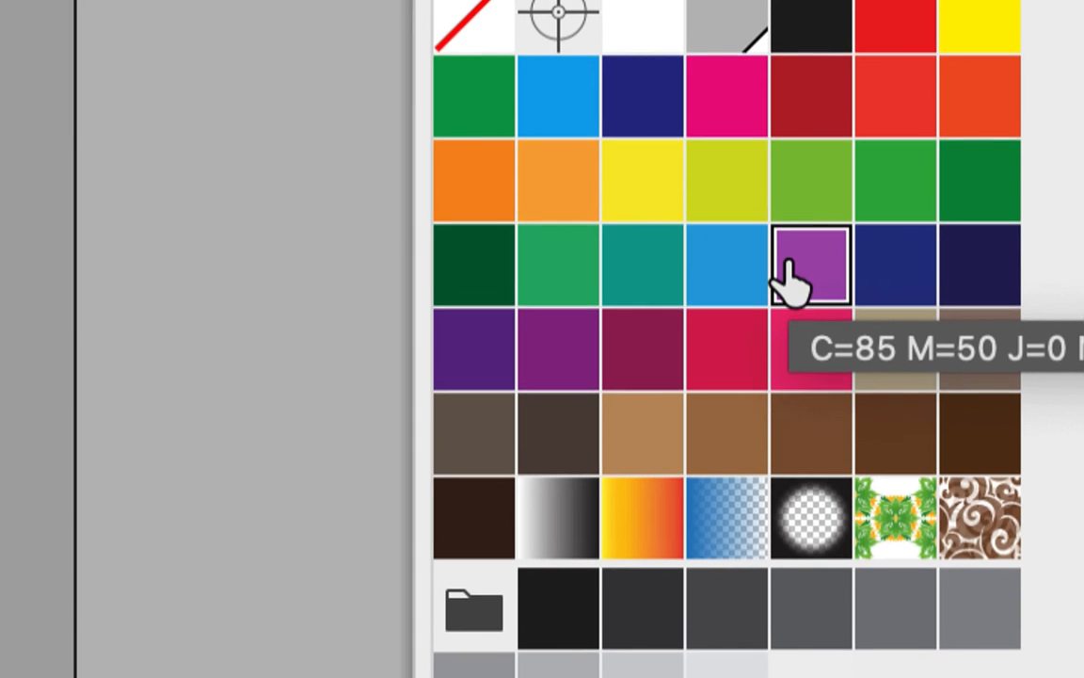
- Turn the purple C=85 M=50 J=0 N=0 swatch into a global color
double_click(795, 275)
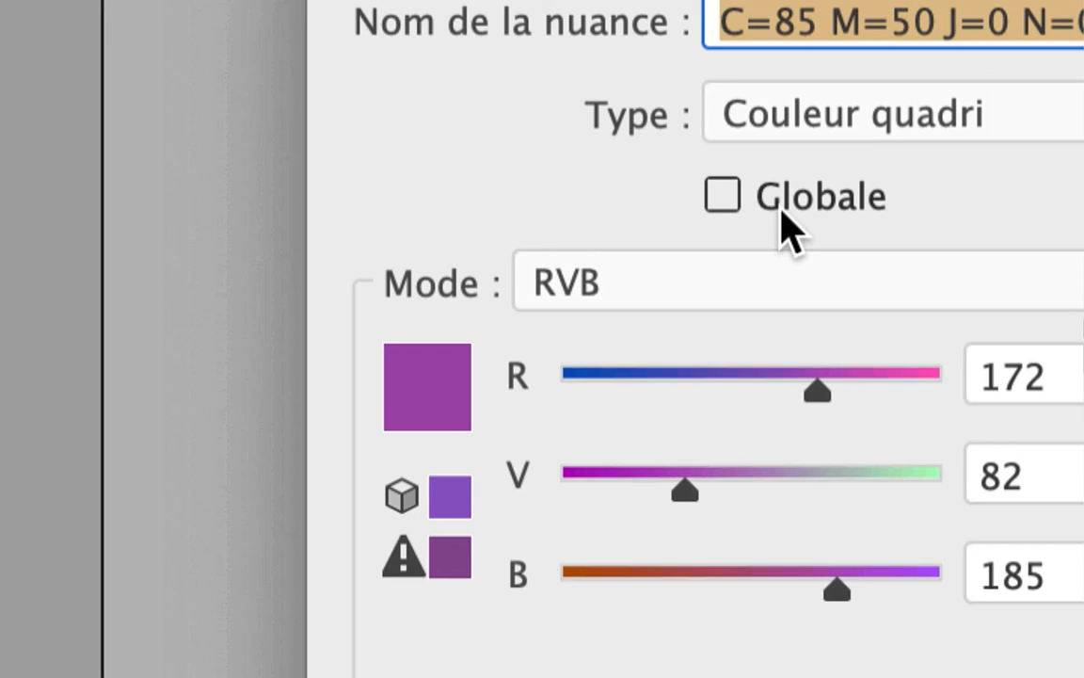
left_click(781, 211)
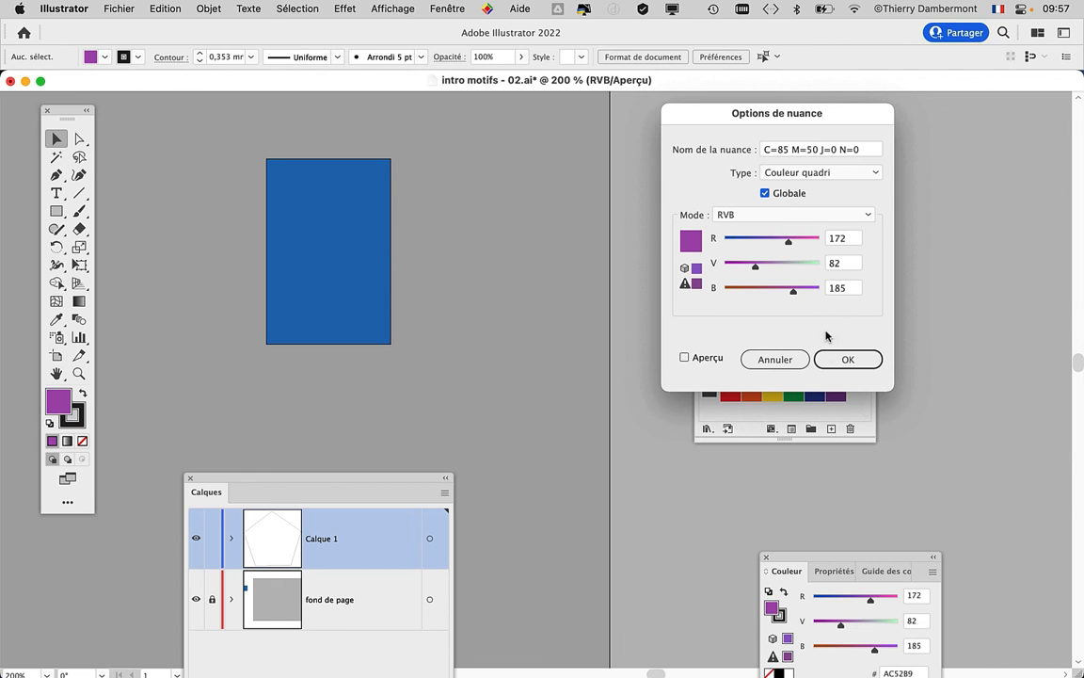
left_click(837, 358)
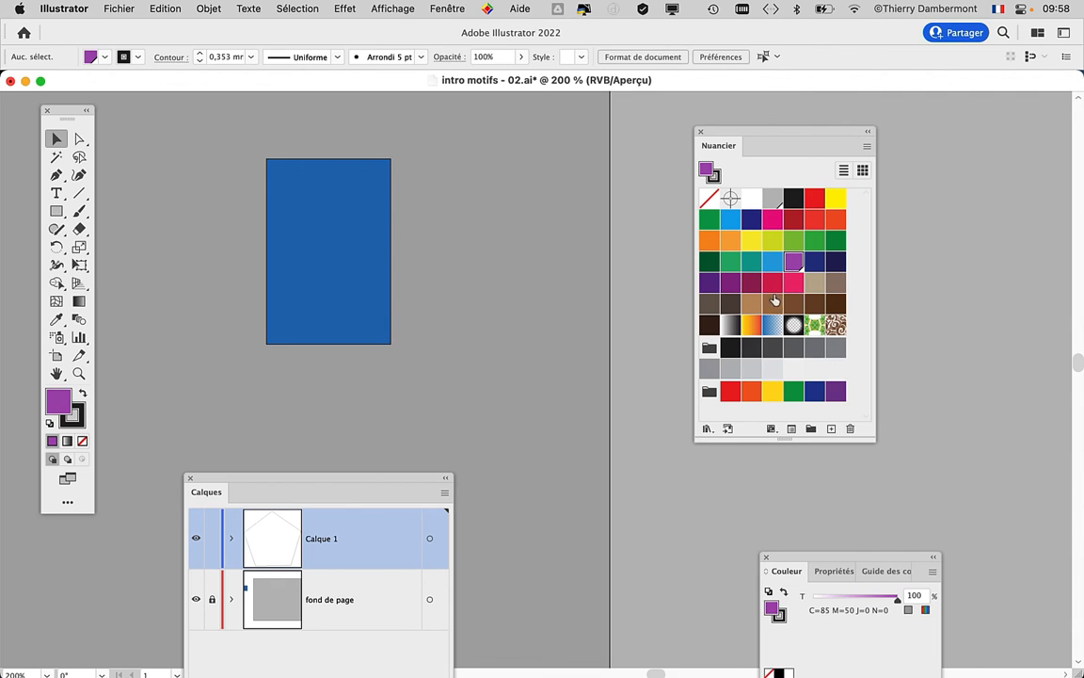
- Bring the Layers panel up to check the locked fond de page layer, and move the panel back down
scroll(581, 309, "down", 1)
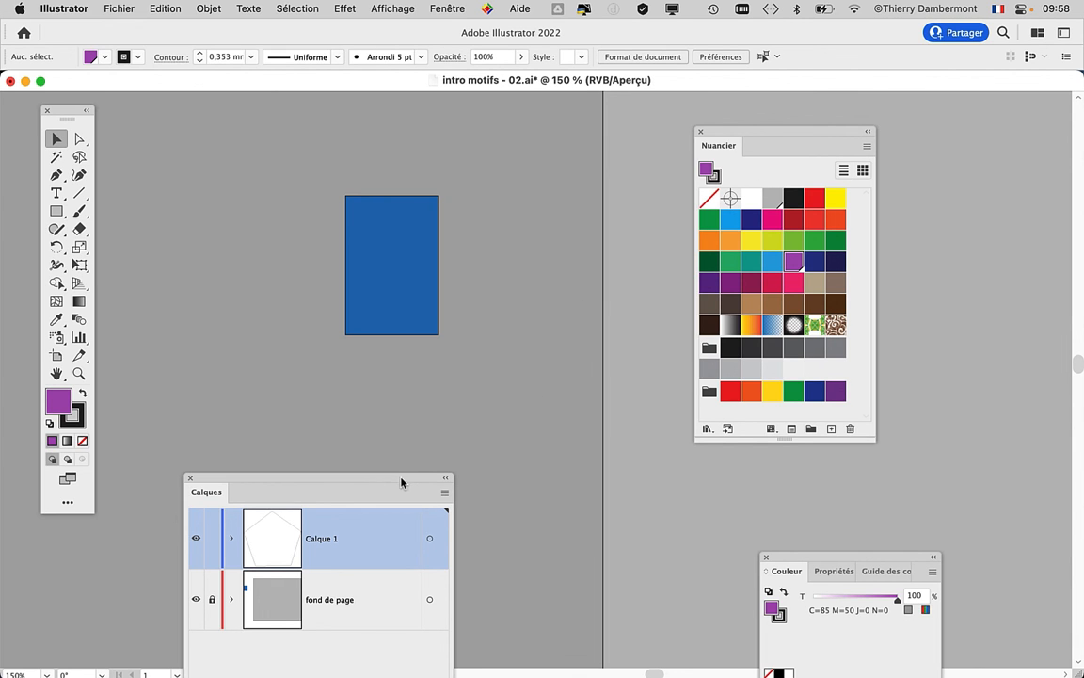
left_click_drag(425, 499, 431, 130)
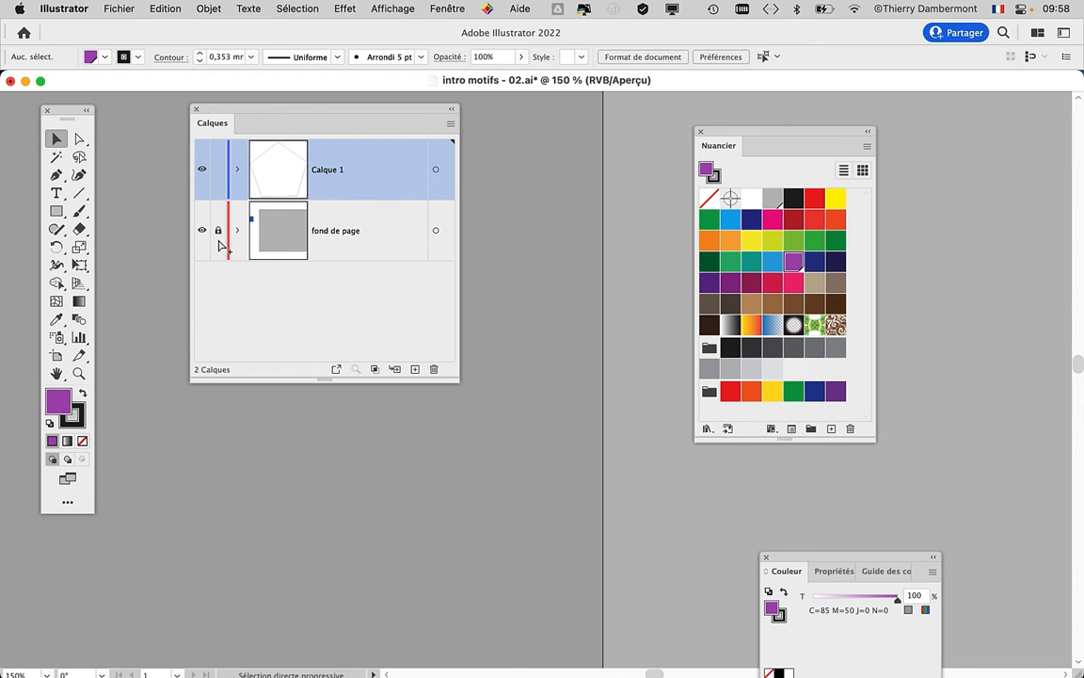
left_click_drag(401, 127, 334, 383)
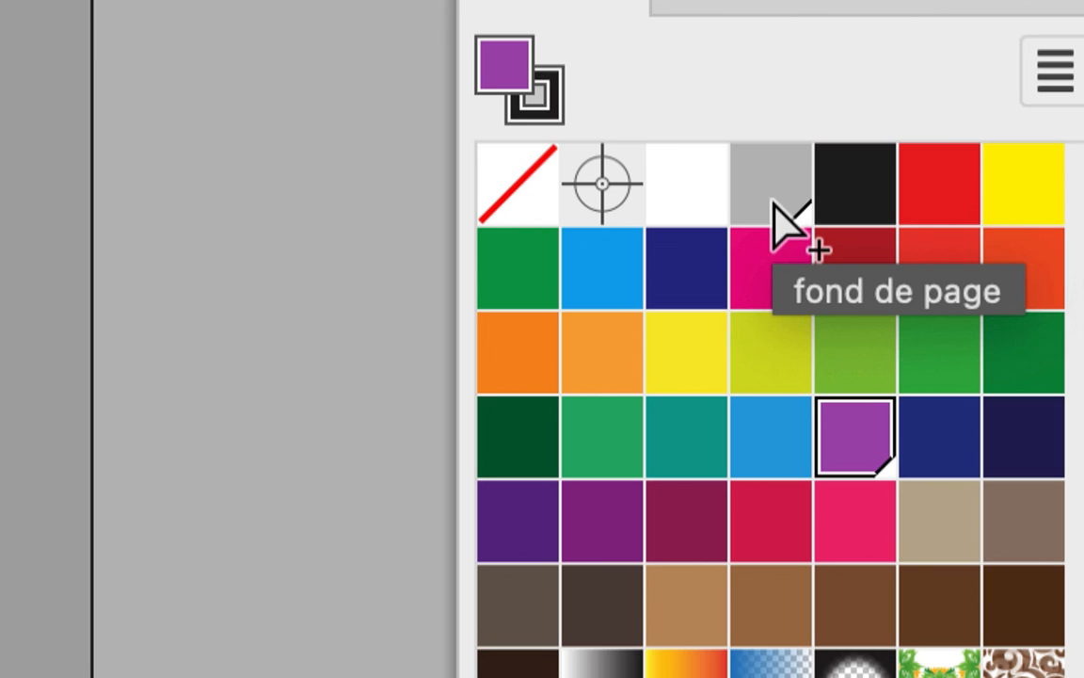